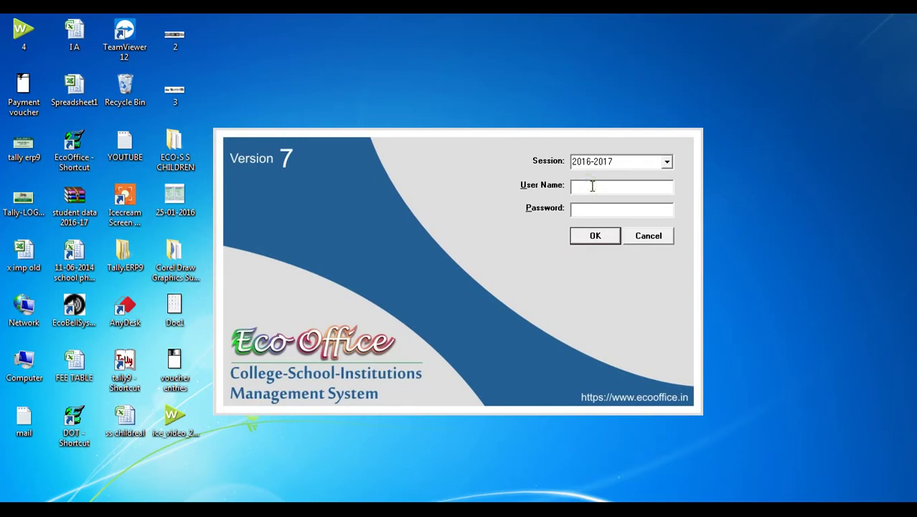
Step: Log in with the user name and password for the 2016-2017 session
{"action": "type", "text": "SANTOSH"}
{"action": "key", "text": "Tab"}
{"action": "type", "text": "***"}
{"action": "left_click", "coordinate": [594, 235]}
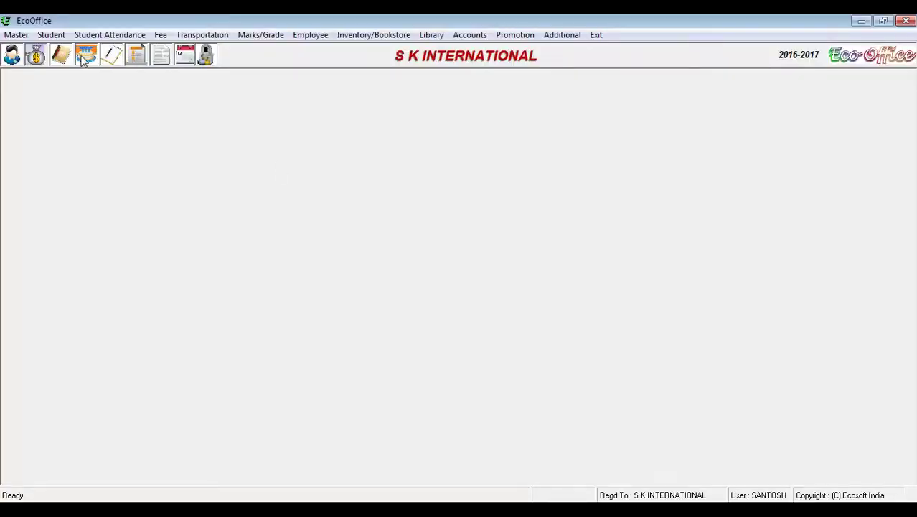
Step: Browse the Student Attendance, Additional and Marks/Grade menus, ending on the Student menu
{"action": "left_click", "coordinate": [22, 36]}
{"action": "mouse_move", "coordinate": [61, 40]}
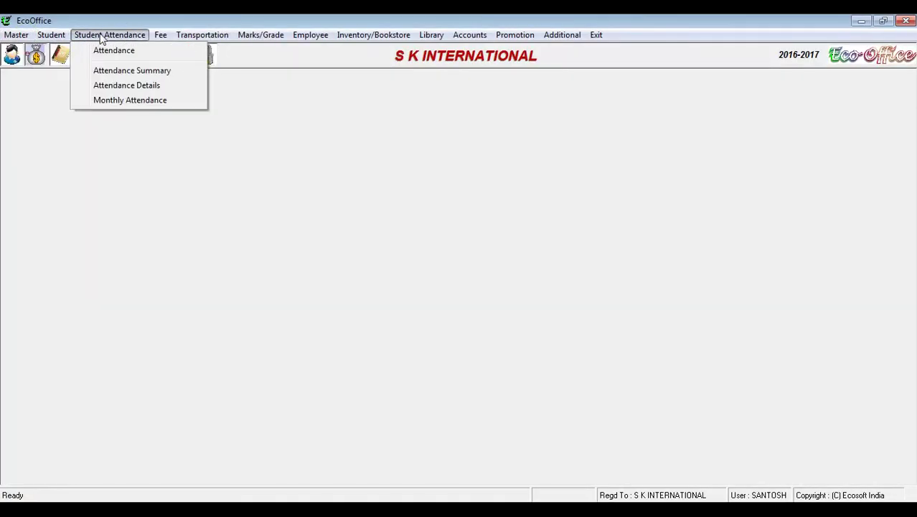
{"action": "mouse_move", "coordinate": [282, 42]}
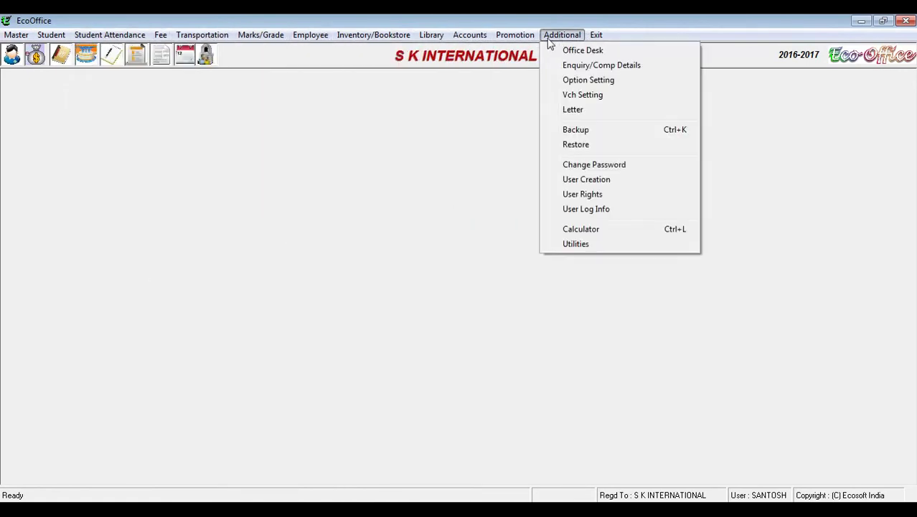
{"action": "mouse_move", "coordinate": [340, 42]}
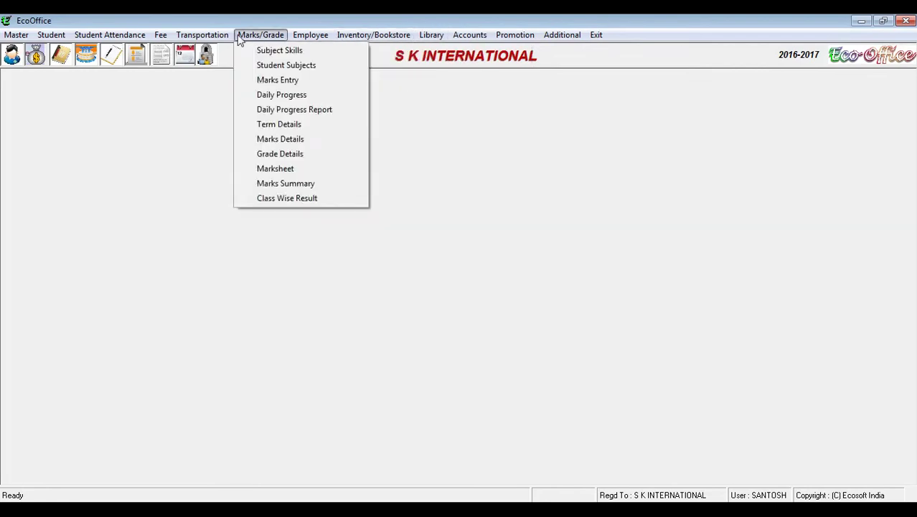
{"action": "mouse_move", "coordinate": [101, 40]}
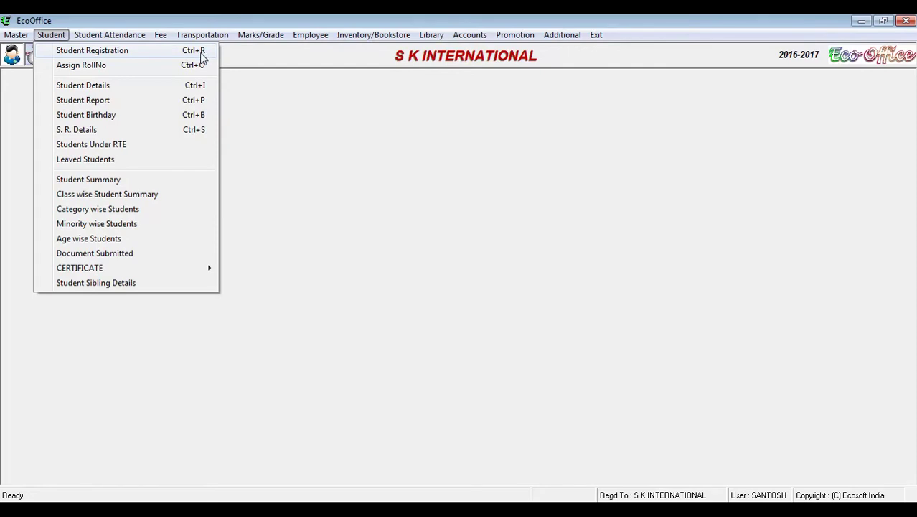
Step: Open Student > Student Registration and nudge its window slightly up and left
{"action": "left_click", "coordinate": [112, 57]}
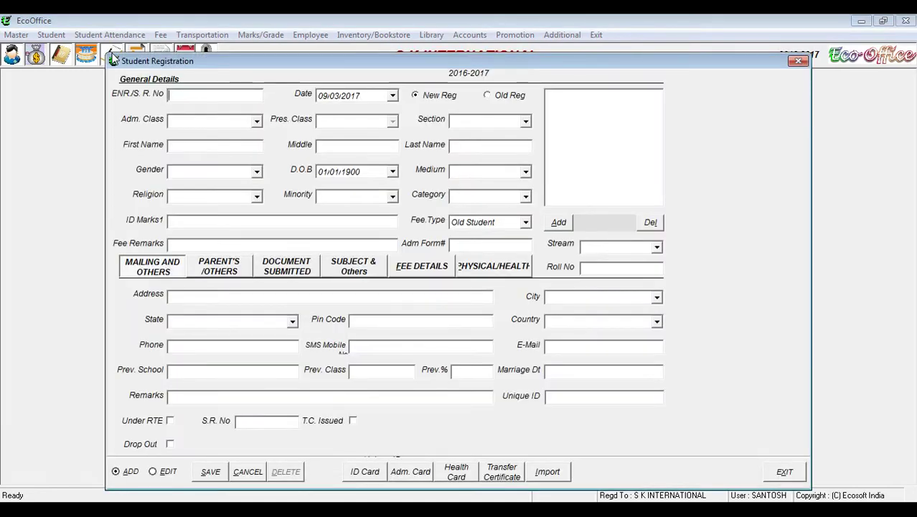
{"action": "left_click_drag", "start_coordinate": [178, 60], "coordinate": [171, 45]}
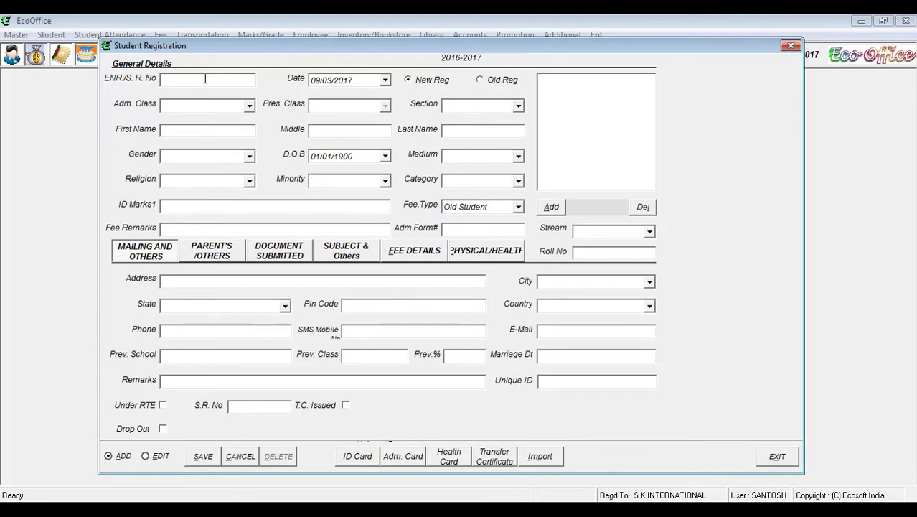
Step: Enter the ENR/S.R. number and leave the registration type on New Reg
{"action": "type", "text": "510000"}
{"action": "left_click", "coordinate": [320, 85]}
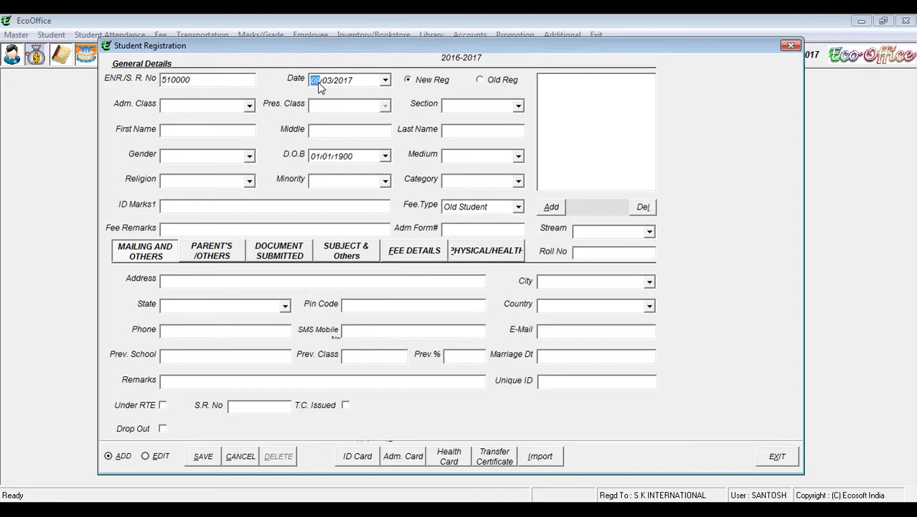
{"action": "left_click", "coordinate": [426, 85]}
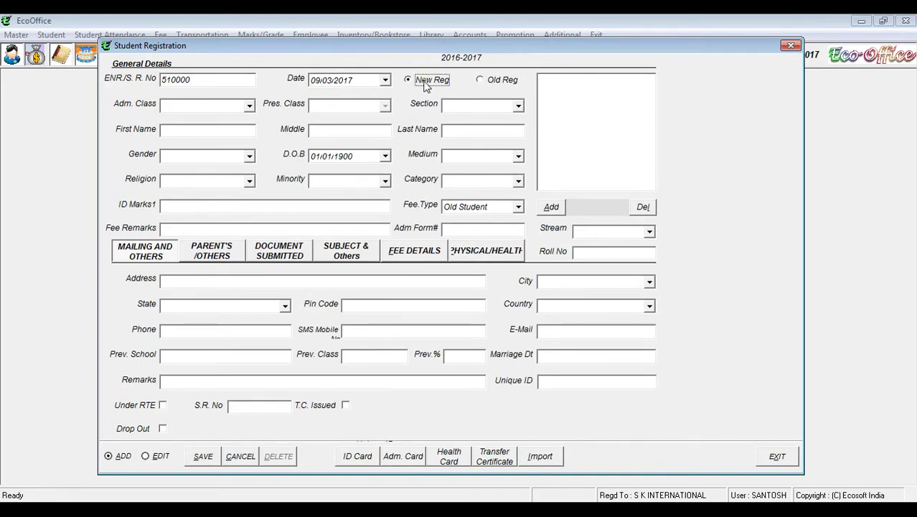
{"action": "left_click", "coordinate": [490, 83]}
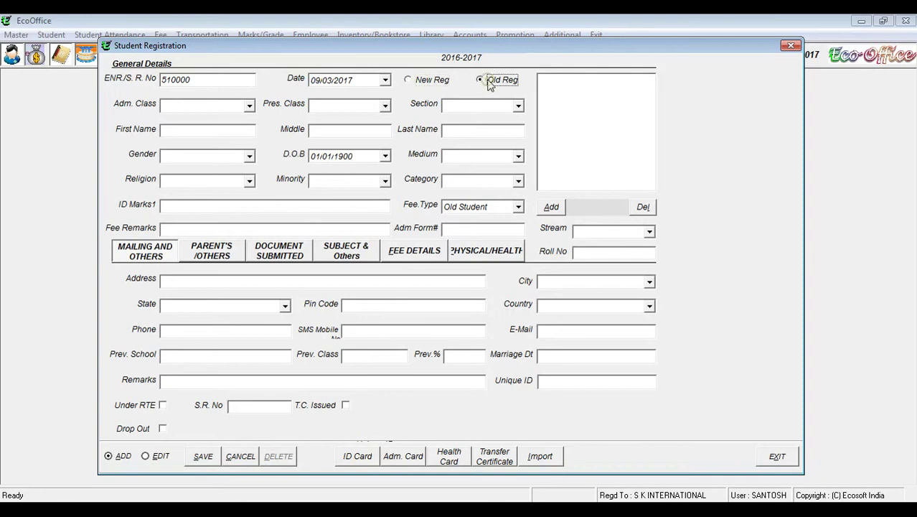
{"action": "left_click", "coordinate": [422, 85]}
{"action": "left_click", "coordinate": [500, 84]}
{"action": "left_click", "coordinate": [436, 81]}
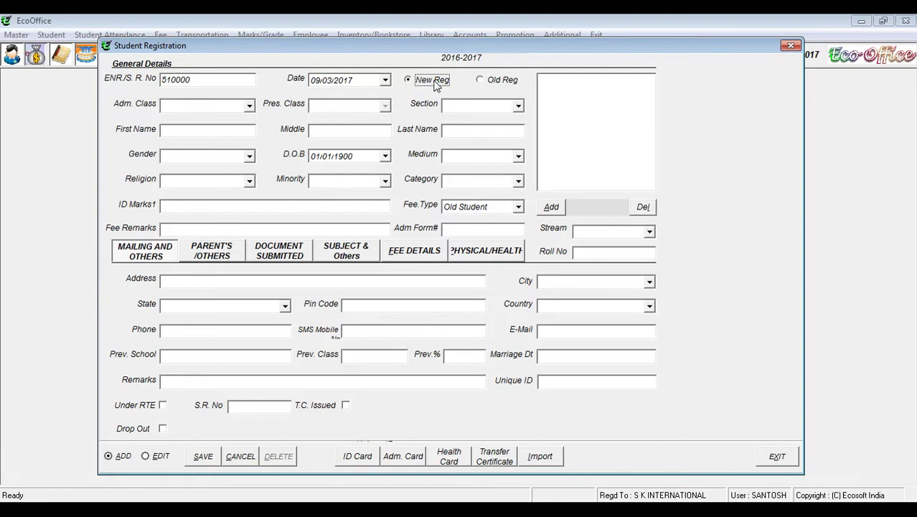
{"action": "left_click", "coordinate": [504, 84]}
{"action": "left_click", "coordinate": [423, 83]}
{"action": "left_click", "coordinate": [479, 81]}
{"action": "left_click", "coordinate": [429, 81]}
Step: Set admission class 4 and mark the registration as Old Reg
{"action": "left_click", "coordinate": [248, 106]}
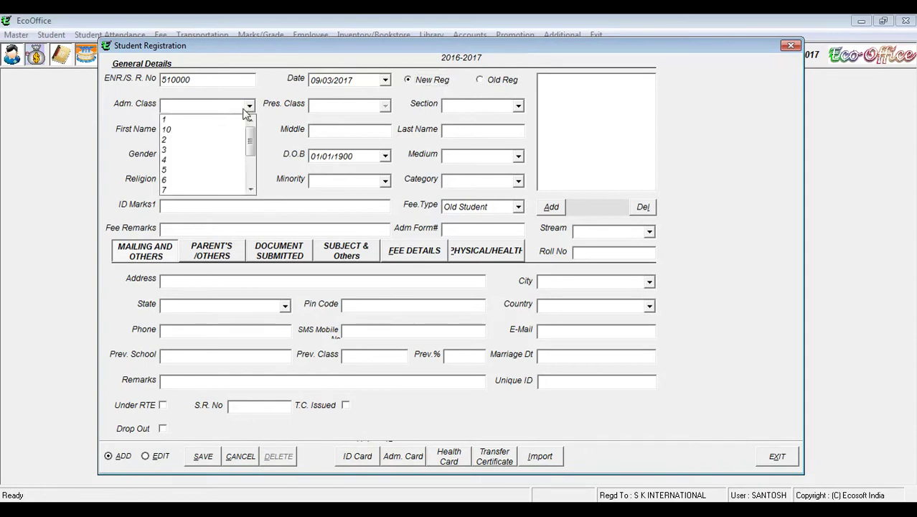
{"action": "left_click", "coordinate": [228, 160]}
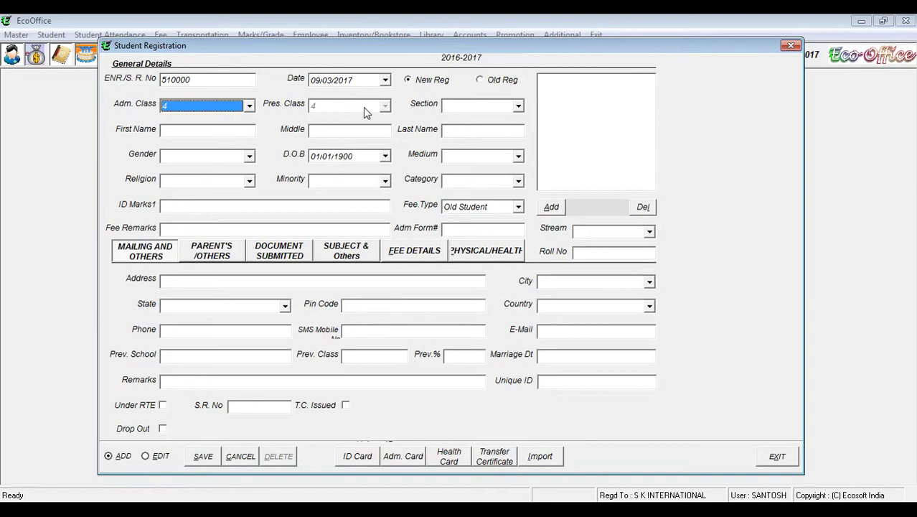
{"action": "left_click", "coordinate": [491, 81]}
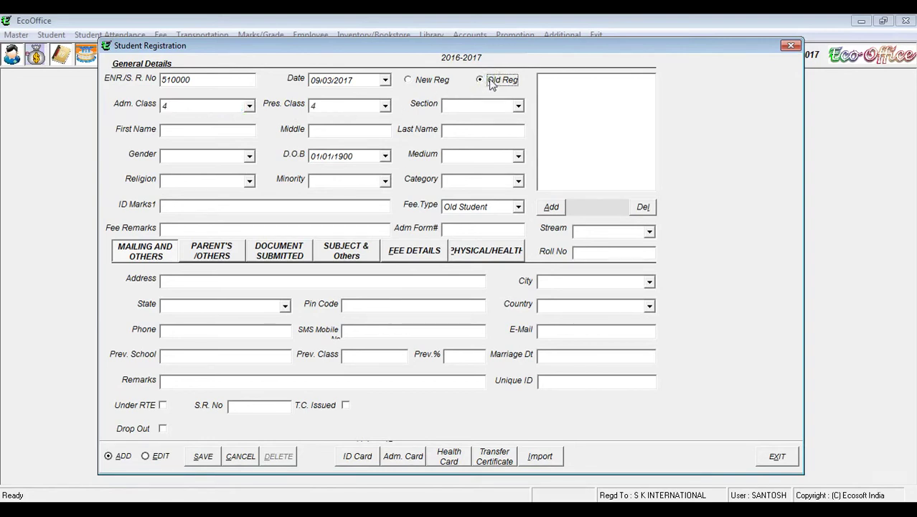
{"action": "left_click", "coordinate": [248, 108]}
{"action": "left_click", "coordinate": [247, 109]}
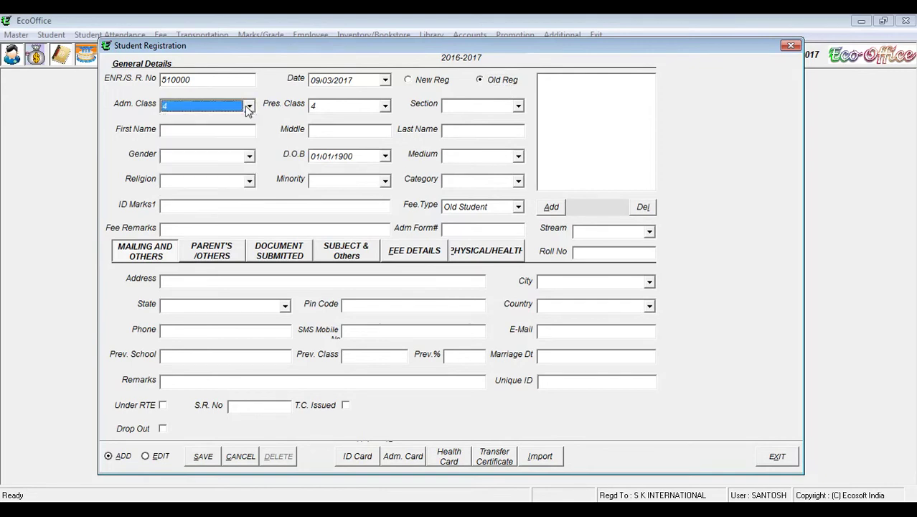
{"action": "left_click", "coordinate": [340, 106]}
{"action": "left_click", "coordinate": [342, 148]}
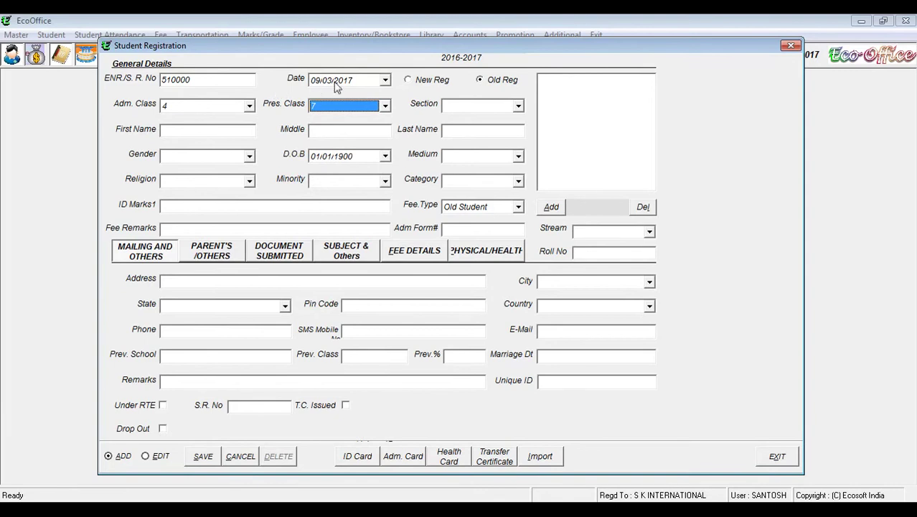
Step: Change the registration date's year to 2015, giving 09/03/2015
{"action": "left_click", "coordinate": [348, 82]}
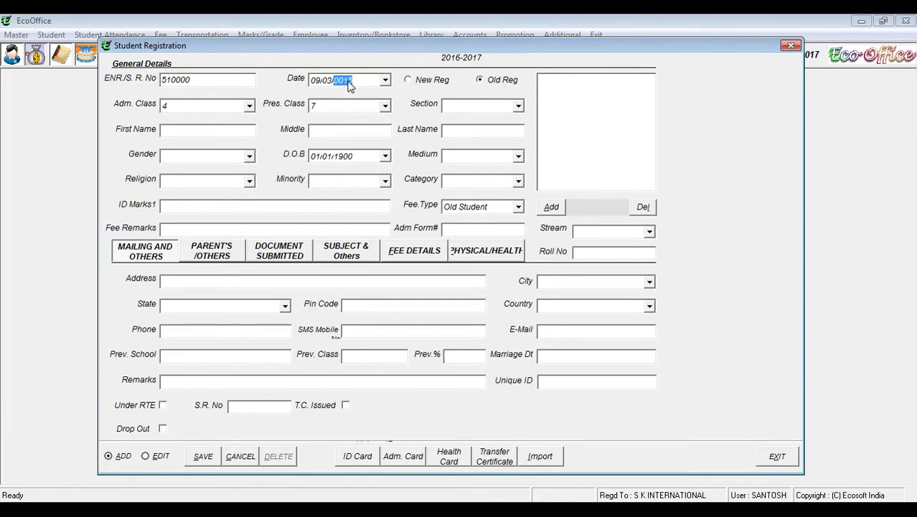
{"action": "type", "text": "2015"}
{"action": "left_click", "coordinate": [327, 81]}
{"action": "left_click", "coordinate": [343, 82]}
{"action": "left_click", "coordinate": [486, 85]}
Step: Set present class 6 and section A
{"action": "left_click", "coordinate": [216, 106]}
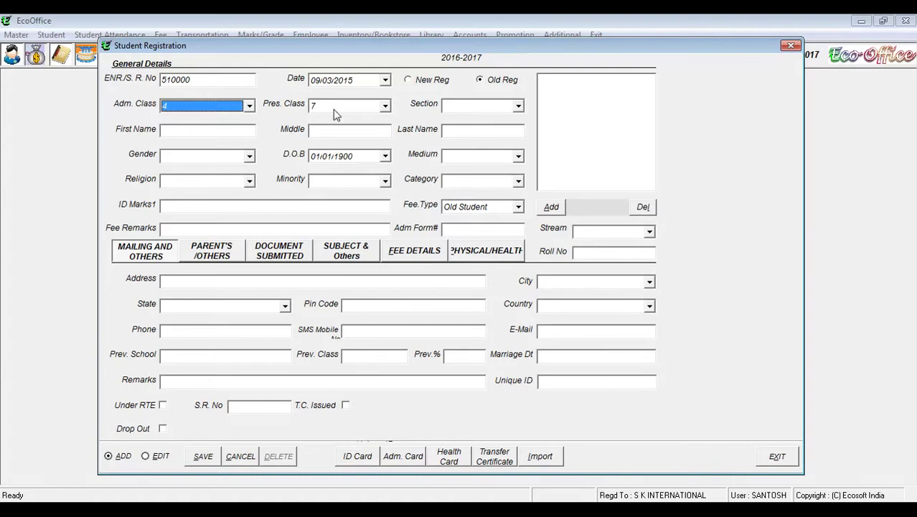
{"action": "left_click", "coordinate": [362, 107]}
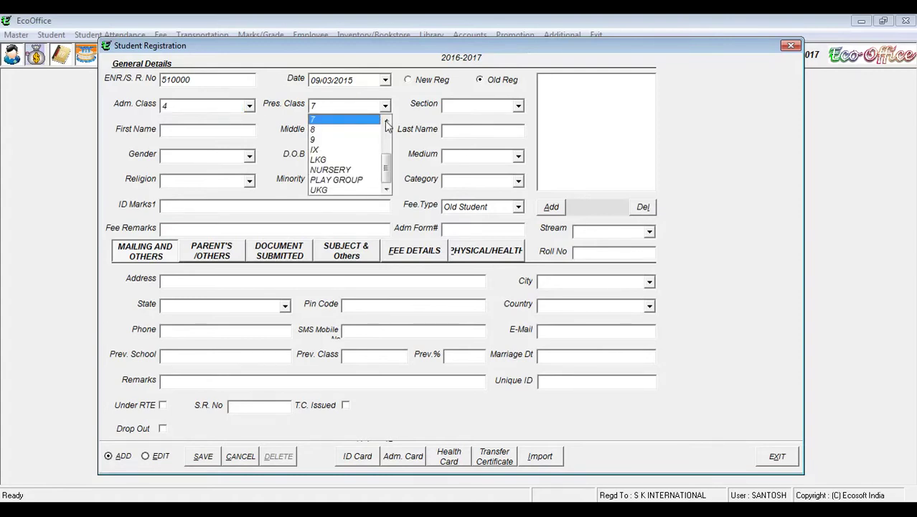
{"action": "left_click", "coordinate": [386, 121]}
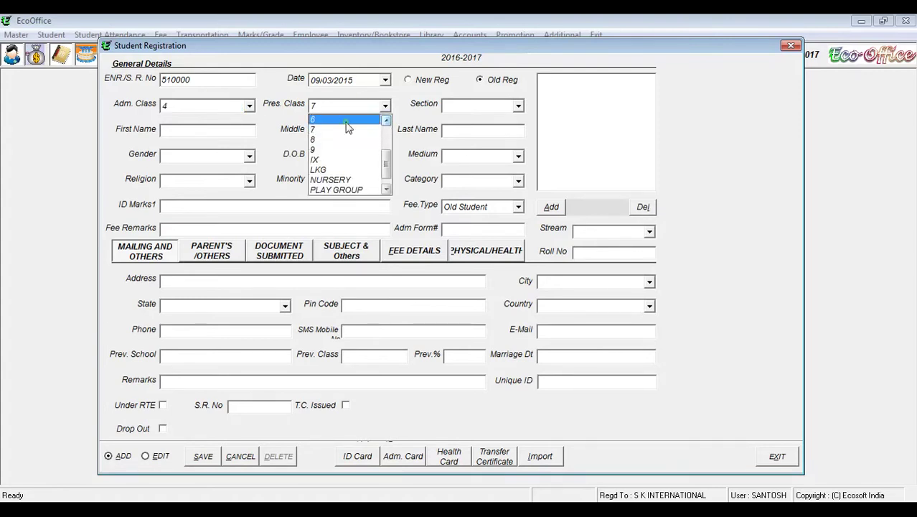
{"action": "left_click", "coordinate": [345, 121]}
{"action": "left_click", "coordinate": [519, 106]}
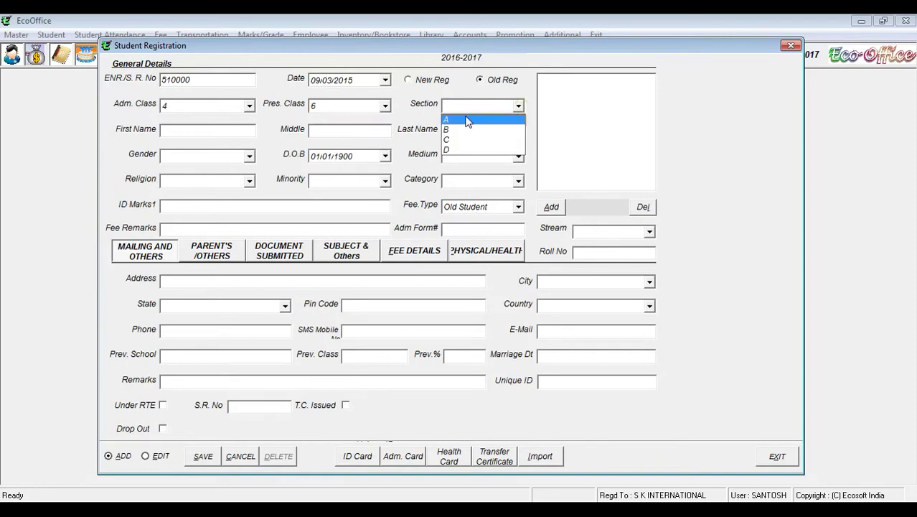
{"action": "left_click", "coordinate": [469, 120]}
{"action": "left_click", "coordinate": [499, 107]}
{"action": "left_click", "coordinate": [500, 108]}
{"action": "left_click", "coordinate": [231, 132]}
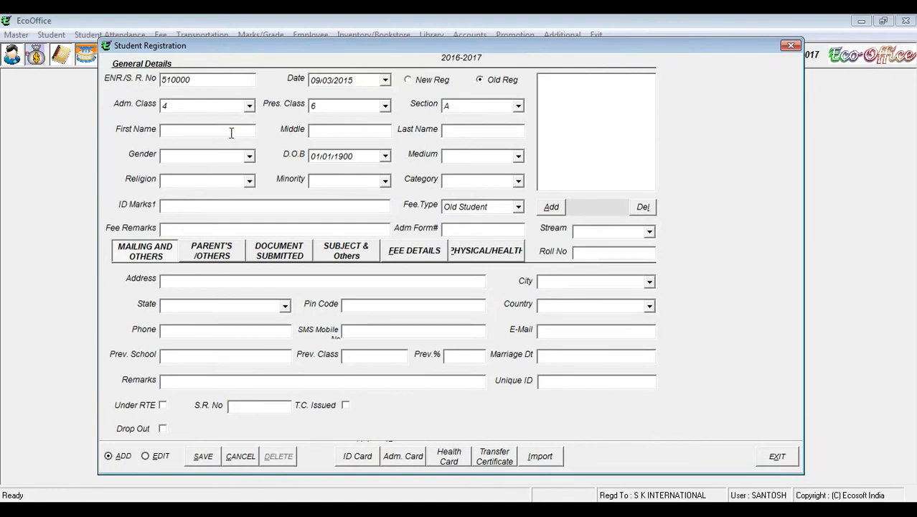
Step: Enter the student's first and last name and set gender to Male
{"action": "key", "text": "Tab"}
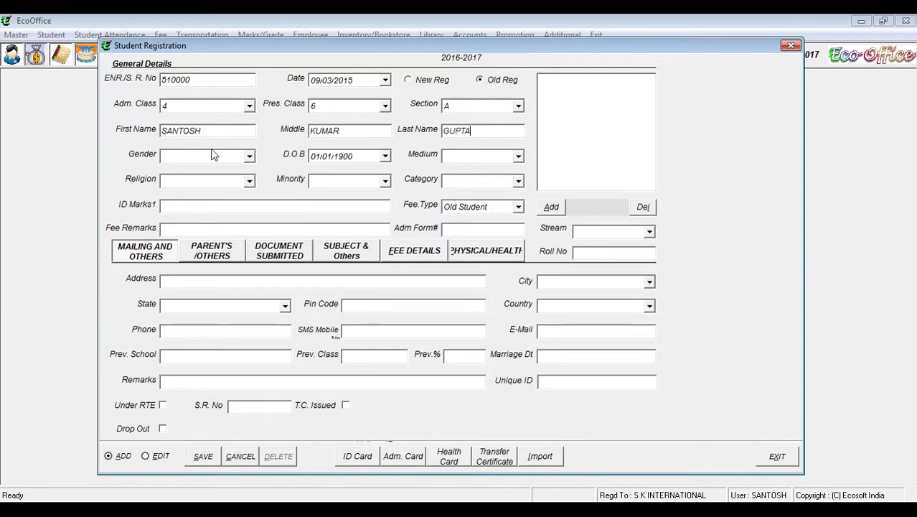
{"action": "left_click", "coordinate": [237, 157]}
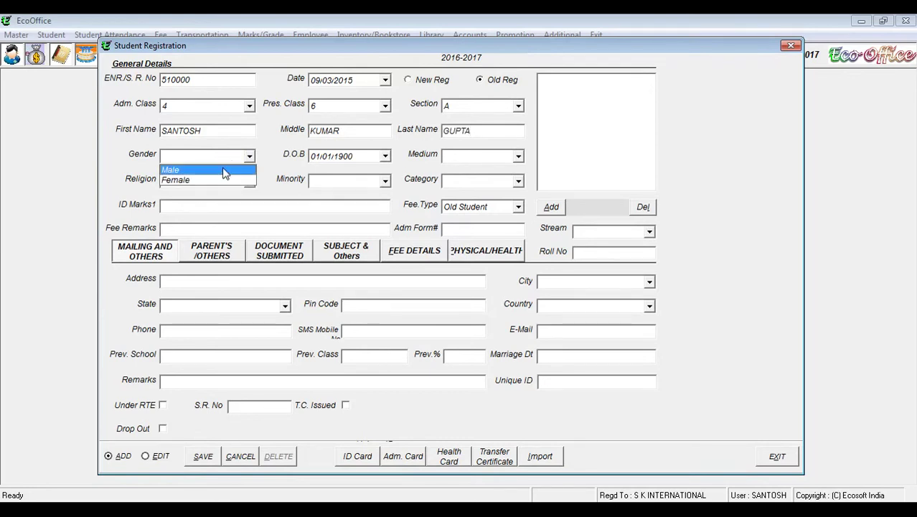
{"action": "left_click", "coordinate": [201, 173]}
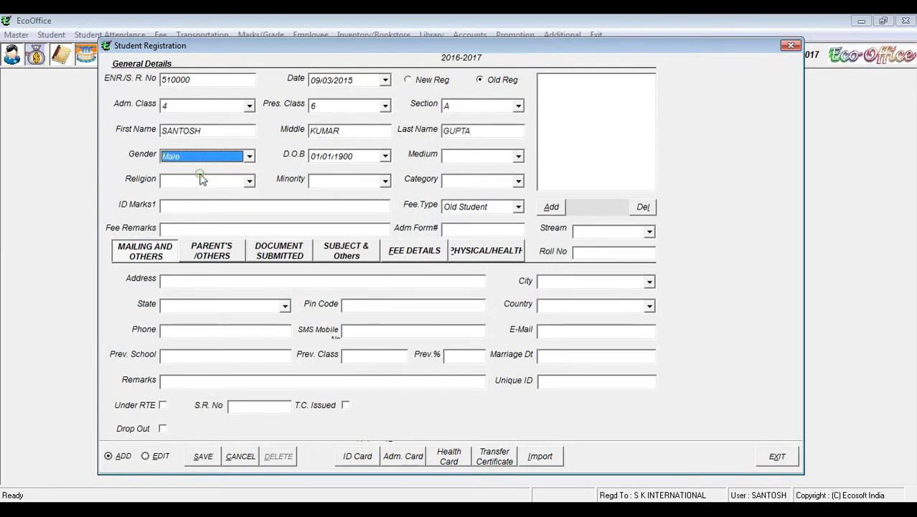
Step: Adjust the date-of-birth year and choose English as the medium
{"action": "left_click", "coordinate": [340, 159]}
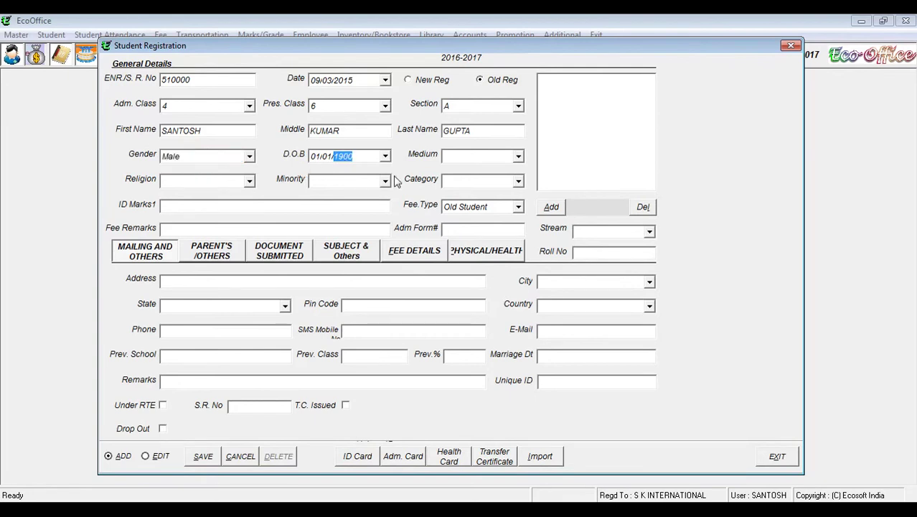
{"action": "type", "text": "2008"}
{"action": "left_click", "coordinate": [485, 157]}
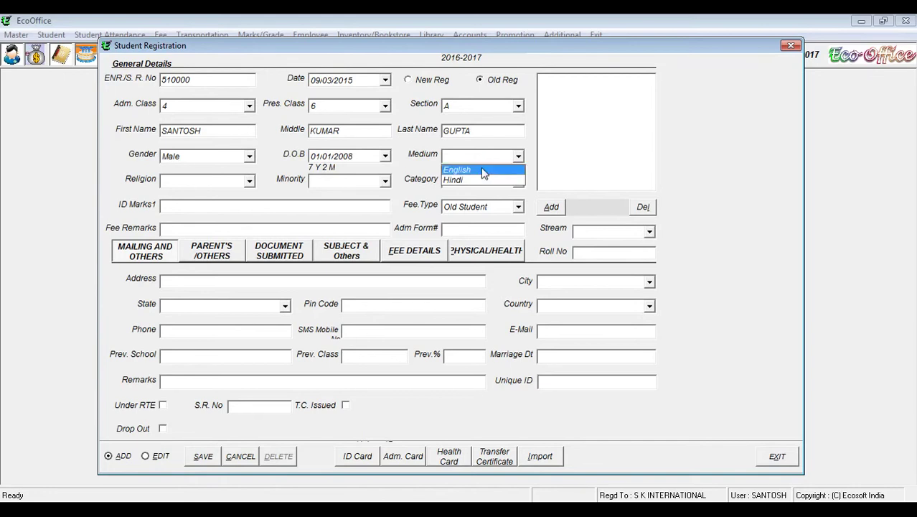
{"action": "left_click", "coordinate": [482, 172]}
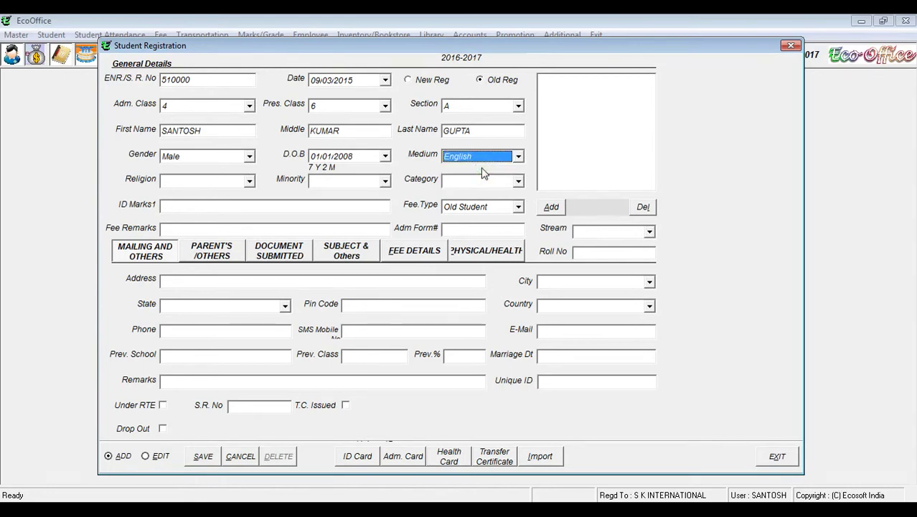
Step: Set religion Hindu, minority General and category General
{"action": "left_click", "coordinate": [239, 181]}
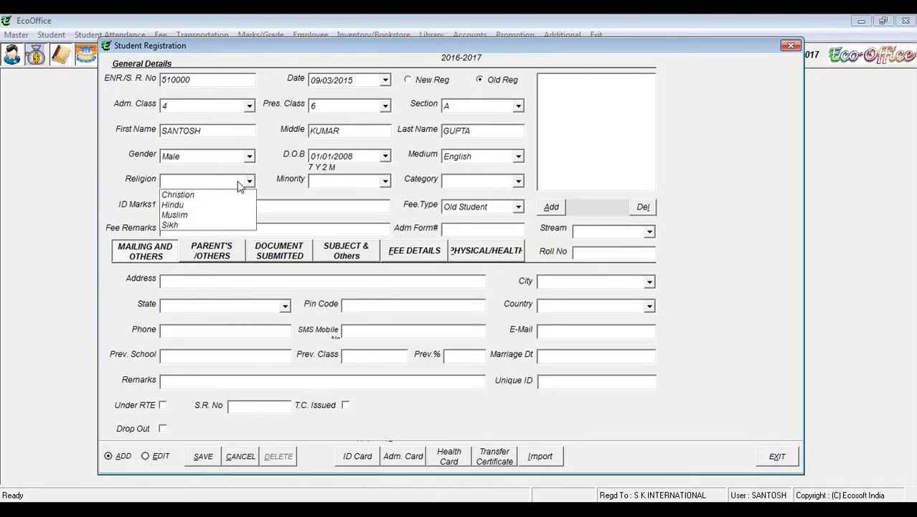
{"action": "left_click", "coordinate": [196, 205]}
{"action": "left_click", "coordinate": [361, 182]}
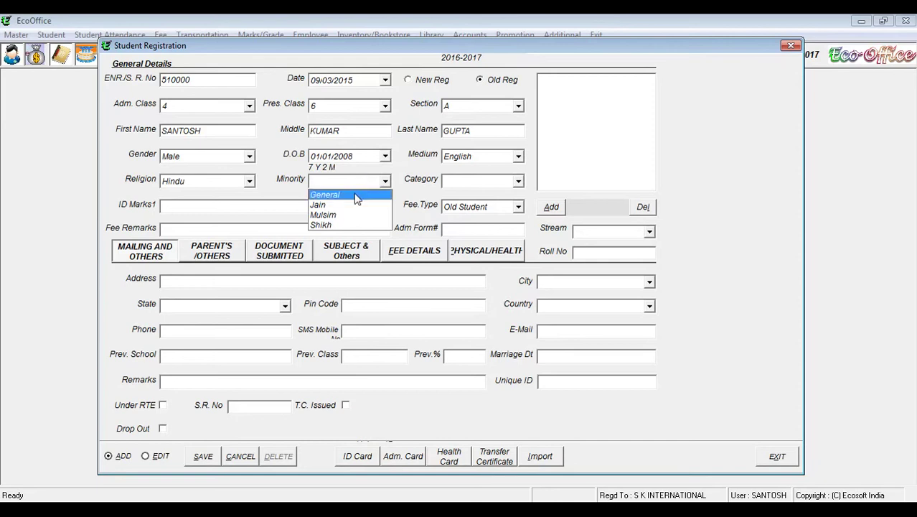
{"action": "left_click", "coordinate": [357, 199]}
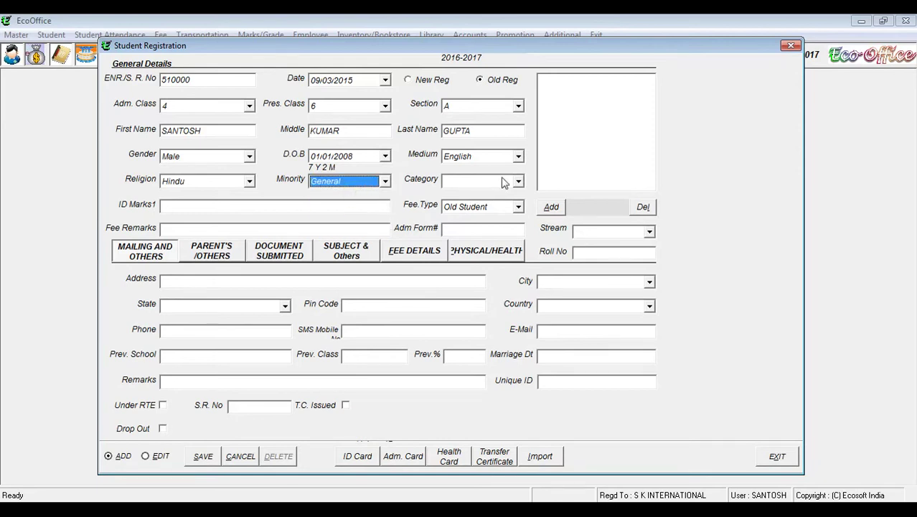
{"action": "left_click", "coordinate": [504, 183]}
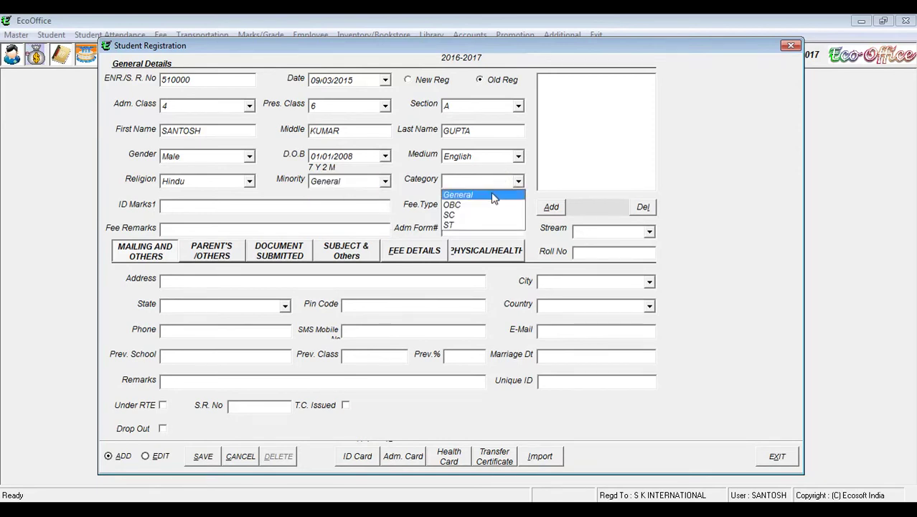
{"action": "left_click", "coordinate": [493, 194]}
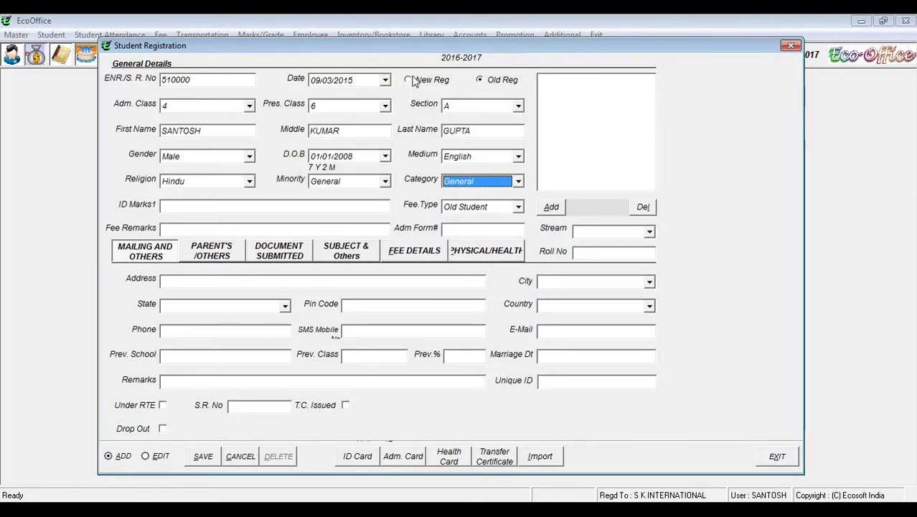
Step: Keep the registration as Old Reg with fee type Old Student
{"action": "left_click", "coordinate": [476, 208]}
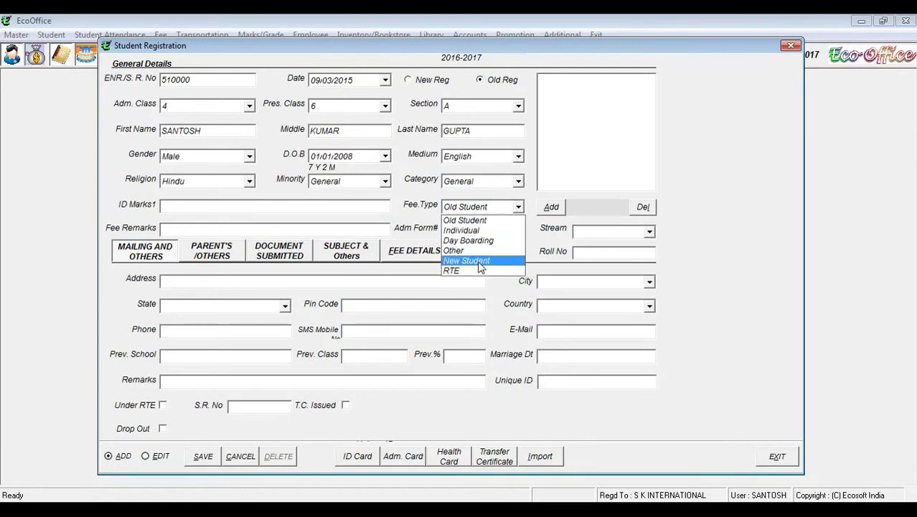
{"action": "left_click", "coordinate": [488, 85]}
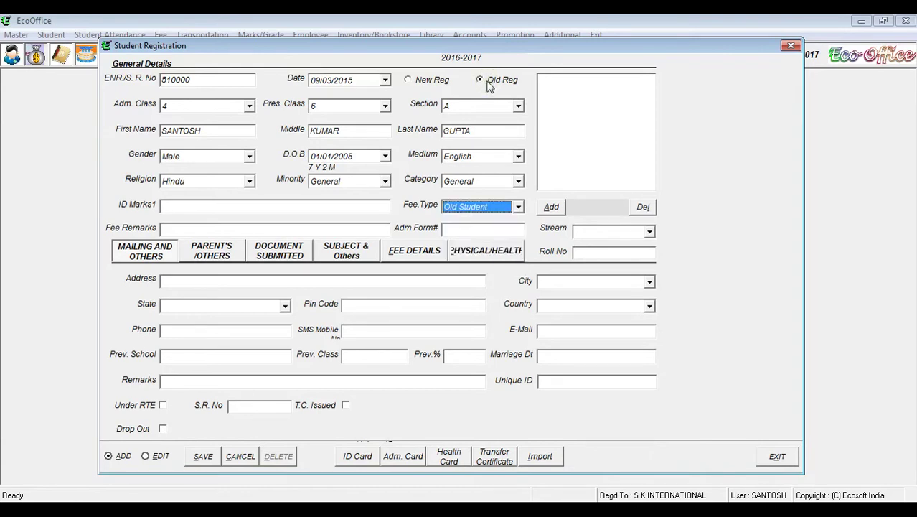
{"action": "left_click", "coordinate": [484, 84]}
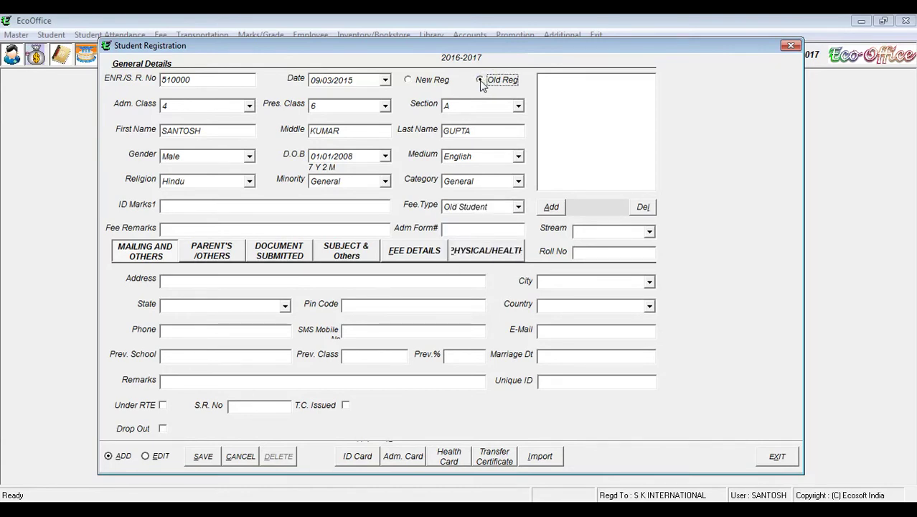
{"action": "left_click", "coordinate": [494, 206]}
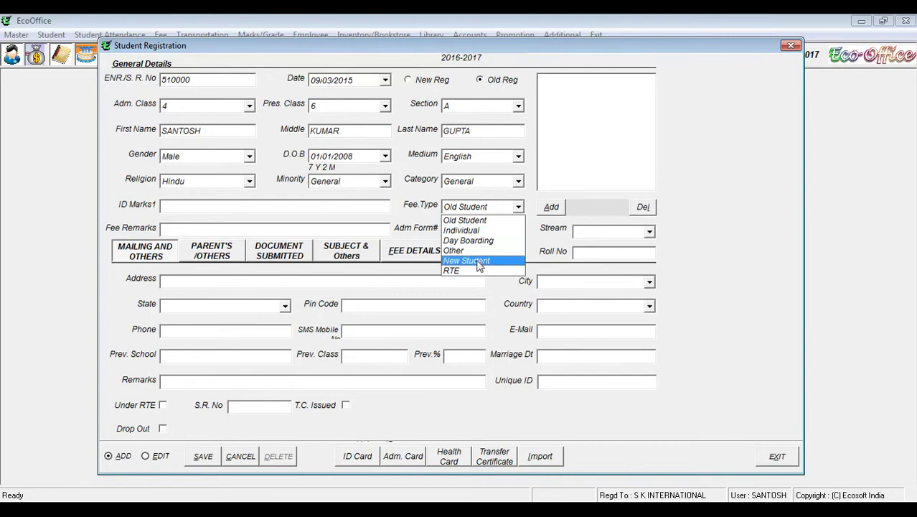
{"action": "left_click", "coordinate": [480, 223]}
{"action": "left_click", "coordinate": [423, 82]}
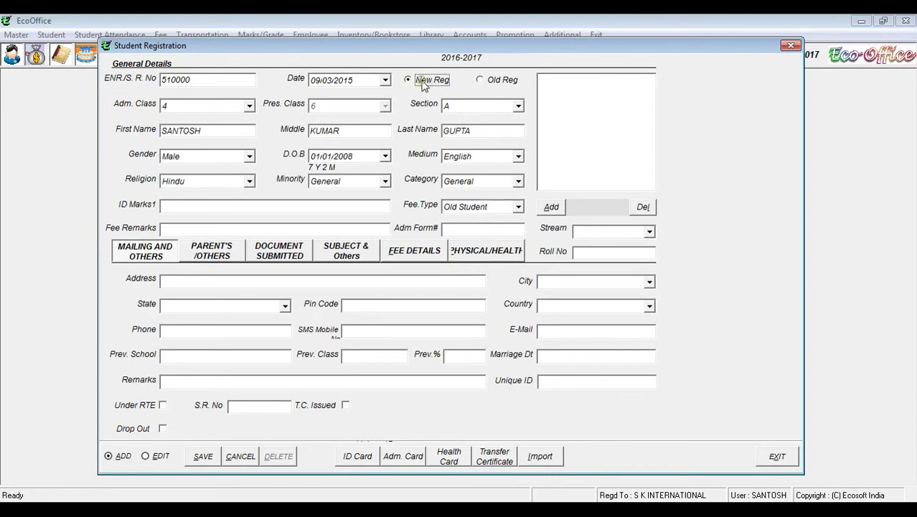
{"action": "left_click", "coordinate": [468, 210]}
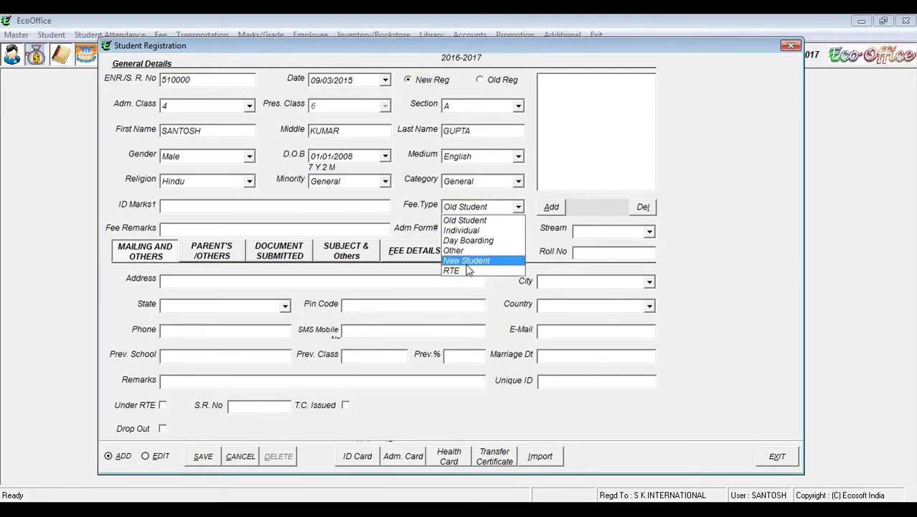
{"action": "left_click", "coordinate": [466, 261]}
{"action": "left_click", "coordinate": [489, 80]}
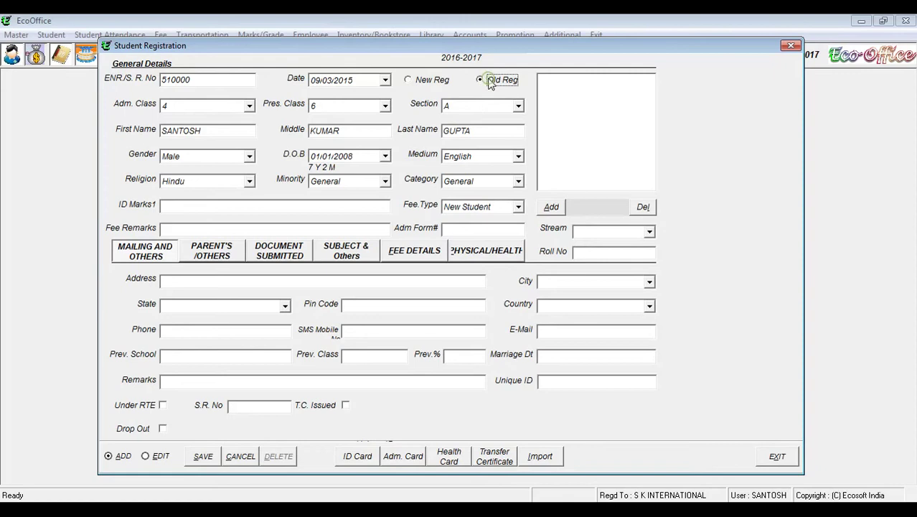
{"action": "left_click", "coordinate": [495, 209]}
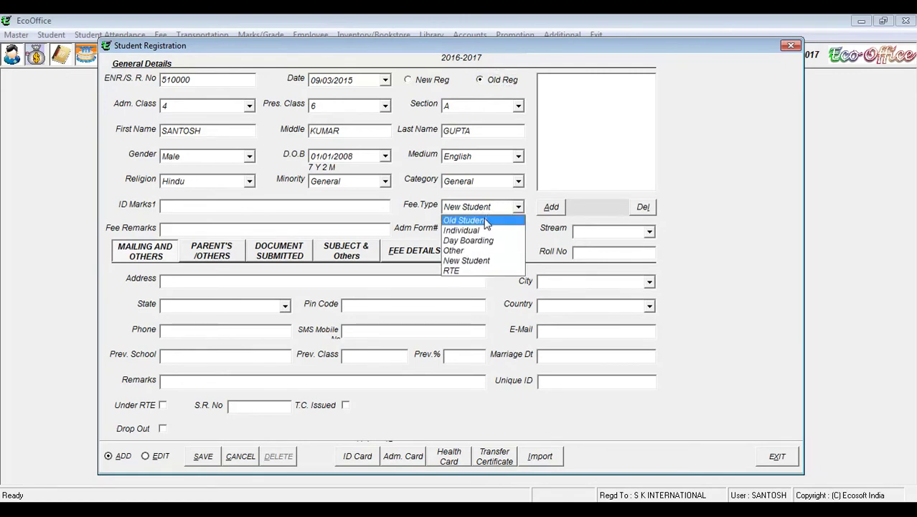
{"action": "left_click", "coordinate": [486, 222]}
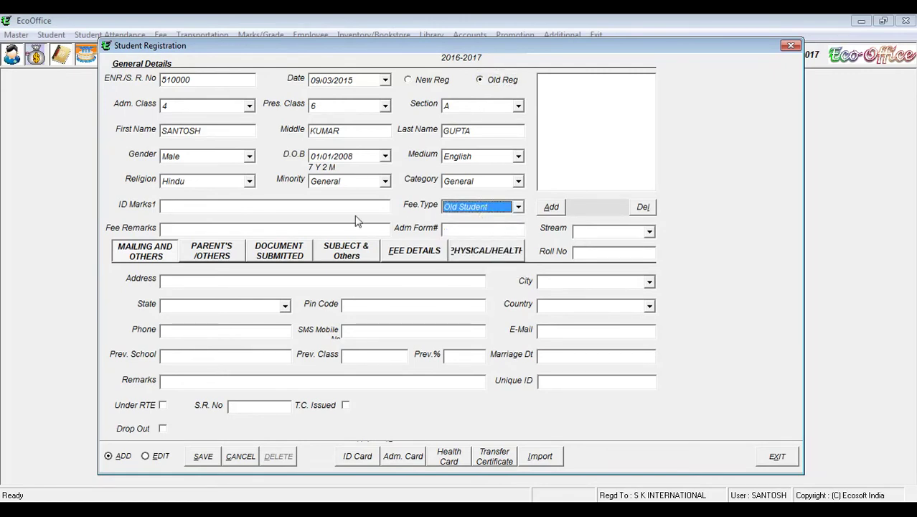
Step: Begin entering the student's street address in the mailing details
{"action": "left_click", "coordinate": [205, 227]}
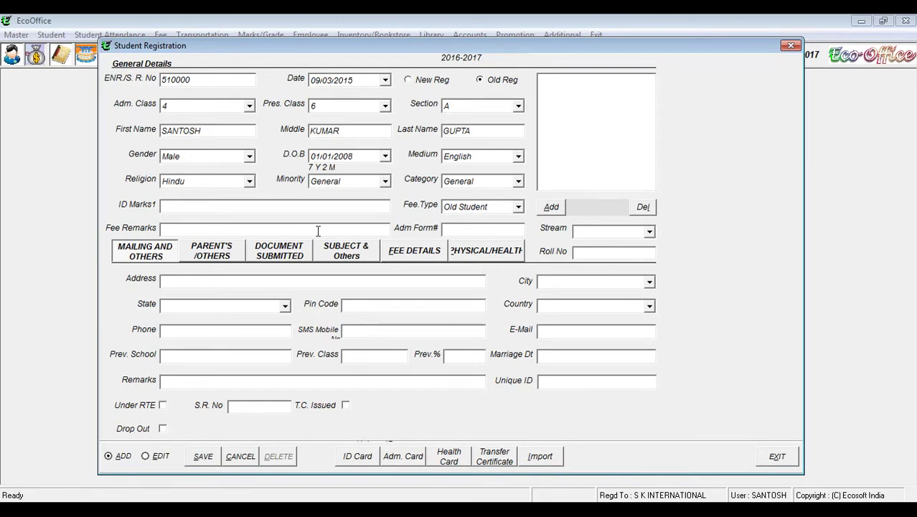
{"action": "left_click", "coordinate": [192, 281]}
Step: Correct and finish the student's street address line
{"action": "key", "text": "BackSpace"}
{"action": "type", "text": "A"}
{"action": "key", "text": "BackSpace"}
{"action": "key", "text": "BackSpace"}
{"action": "type", "text": "GAN"}
{"action": "key", "text": "shift+Home"}
{"action": "key", "text": "BackSpace"}
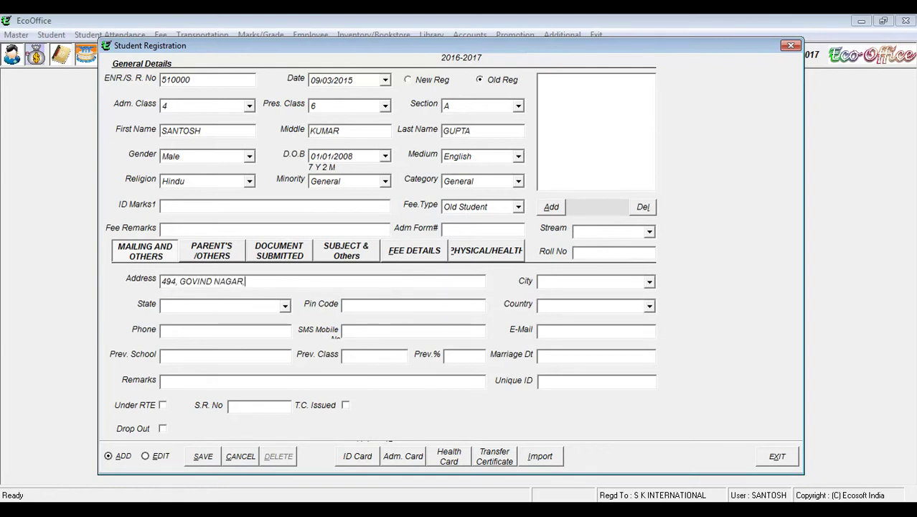
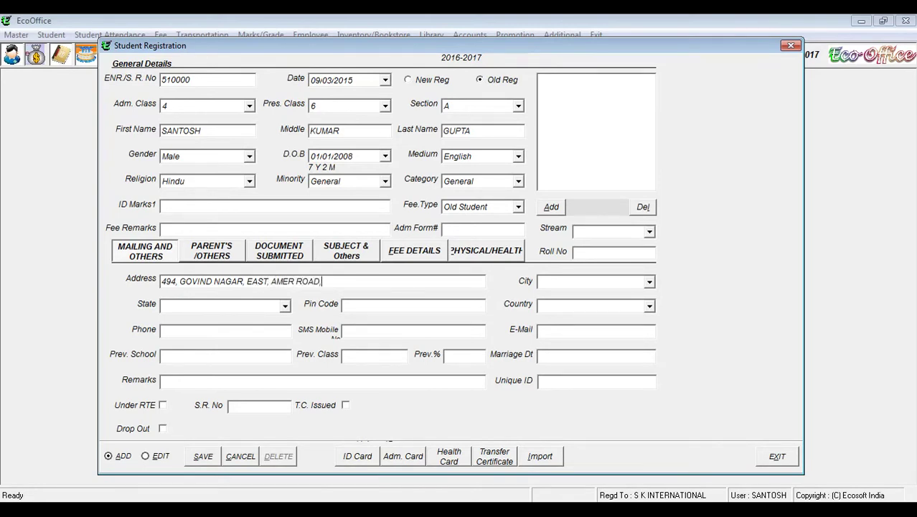
Step: Choose city Jaipur, state Rajasthan and country India, and enter the pin code
{"action": "left_click", "coordinate": [648, 282]}
{"action": "left_click", "coordinate": [600, 316]}
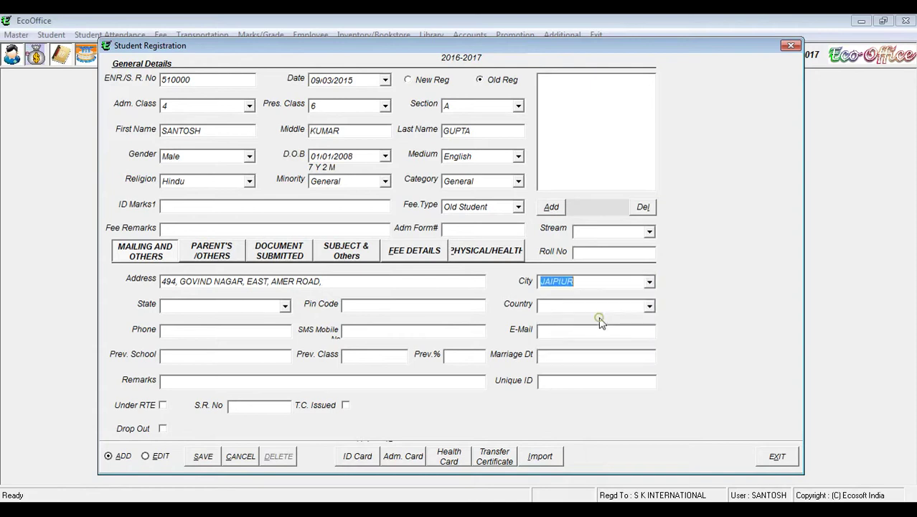
{"action": "left_click", "coordinate": [285, 307]}
{"action": "left_click", "coordinate": [233, 326]}
{"action": "left_click", "coordinate": [366, 309]}
{"action": "type", "text": "30020"}
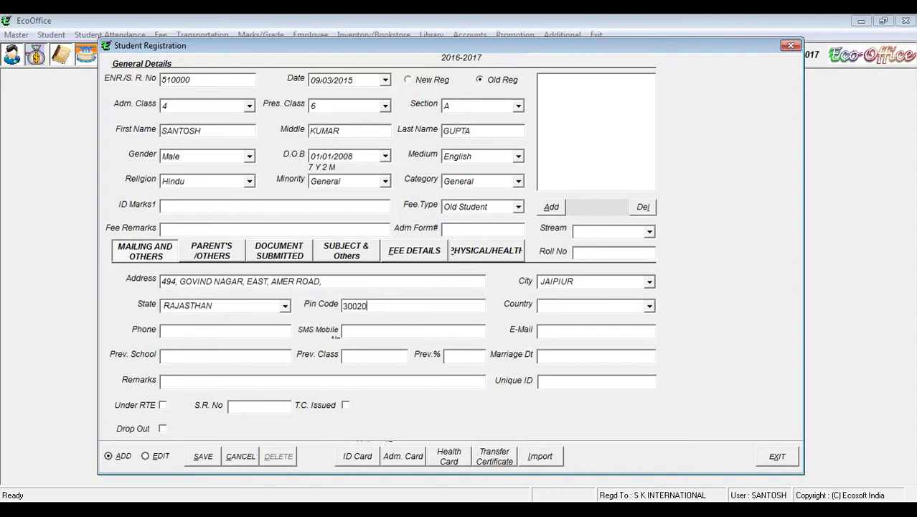
{"action": "left_click", "coordinate": [650, 306]}
{"action": "left_click", "coordinate": [560, 329]}
Step: Enter the student's phone and SMS mobile numbers
{"action": "left_click", "coordinate": [250, 333]}
{"action": "type", "text": "0"}
{"action": "type", "text": "41"}
{"action": "key", "text": "BackSpace"}
{"action": "key", "text": "BackSpace"}
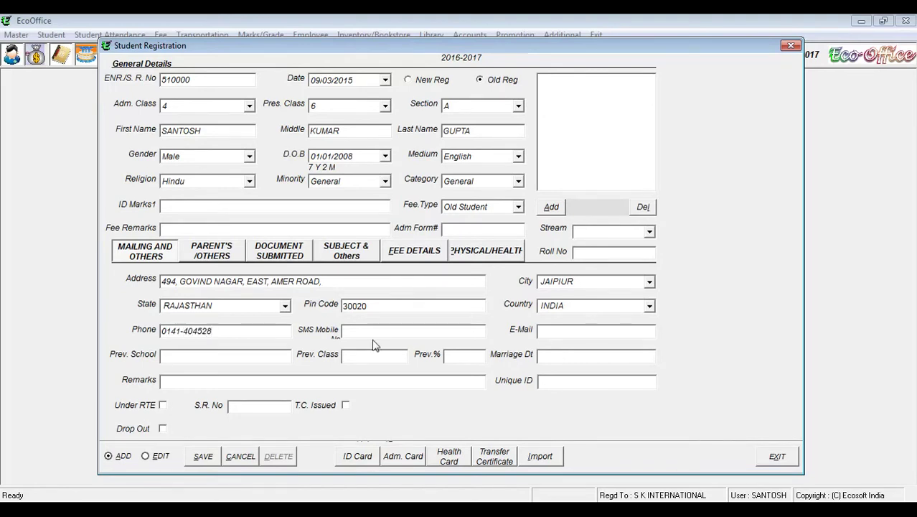
{"action": "left_click", "coordinate": [386, 329]}
Step: Record previous school 'S K INTERNATION SCHOLL', previous class X and 78%
{"action": "left_click", "coordinate": [543, 331]}
{"action": "left_click", "coordinate": [209, 358]}
{"action": "type", "text": "S K INTERNAT"}
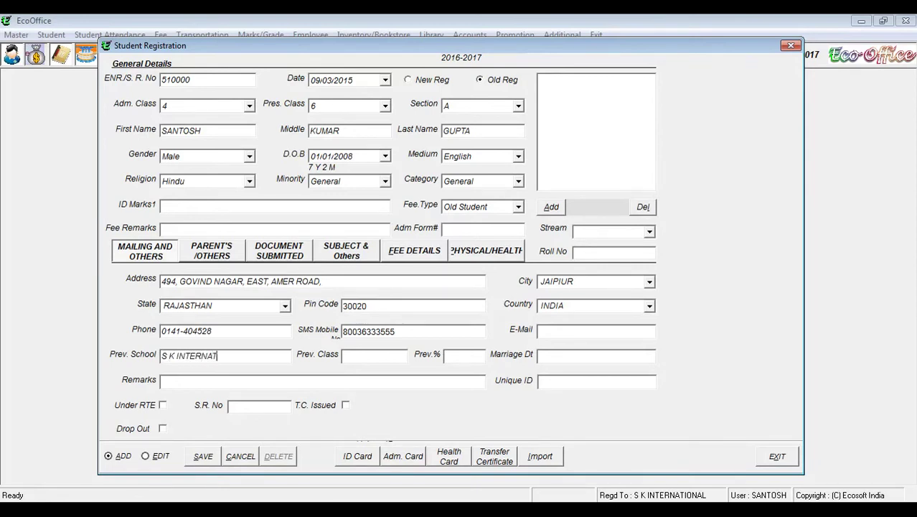
{"action": "type", "text": "ION SCHOLL"}
{"action": "left_click", "coordinate": [386, 358]}
{"action": "type", "text": "X"}
{"action": "left_click", "coordinate": [475, 356]}
{"action": "type", "text": "78%"}
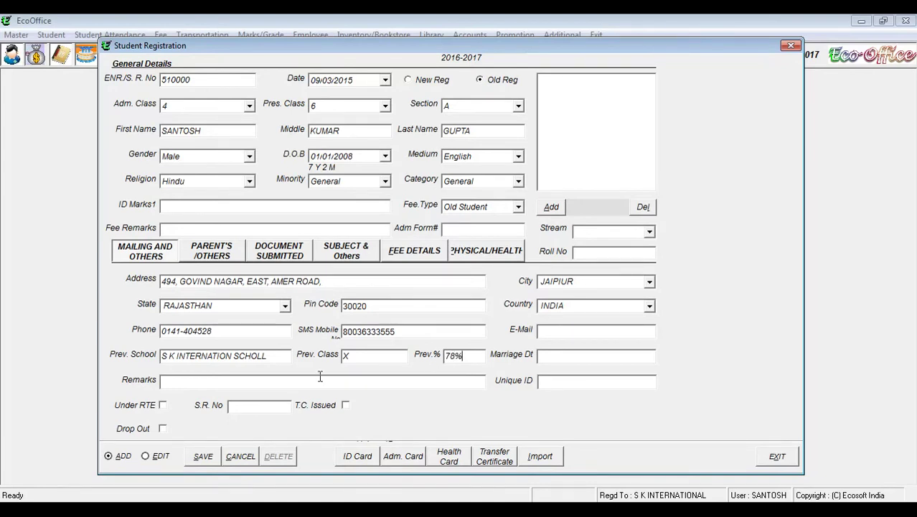
{"action": "left_click", "coordinate": [188, 383]}
{"action": "left_click", "coordinate": [569, 386]}
{"action": "left_click", "coordinate": [462, 207]}
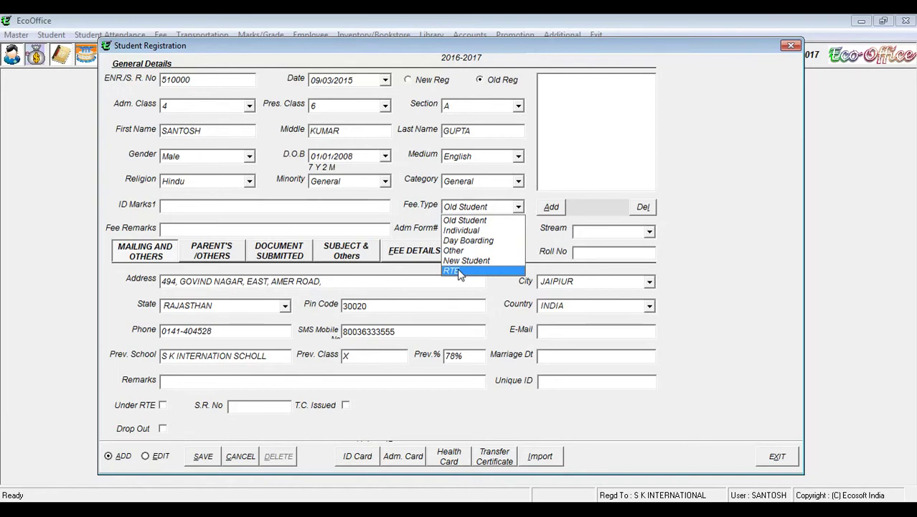
{"action": "left_click", "coordinate": [454, 271]}
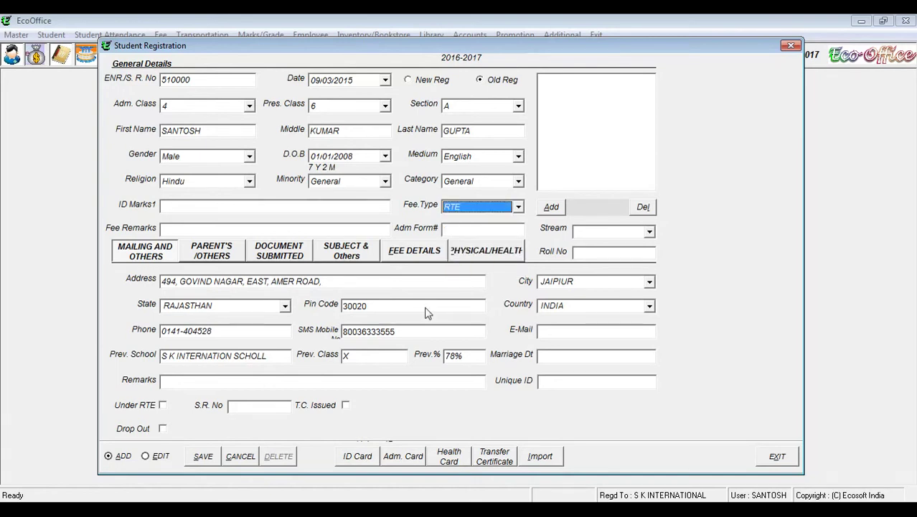
{"action": "left_click", "coordinate": [163, 406]}
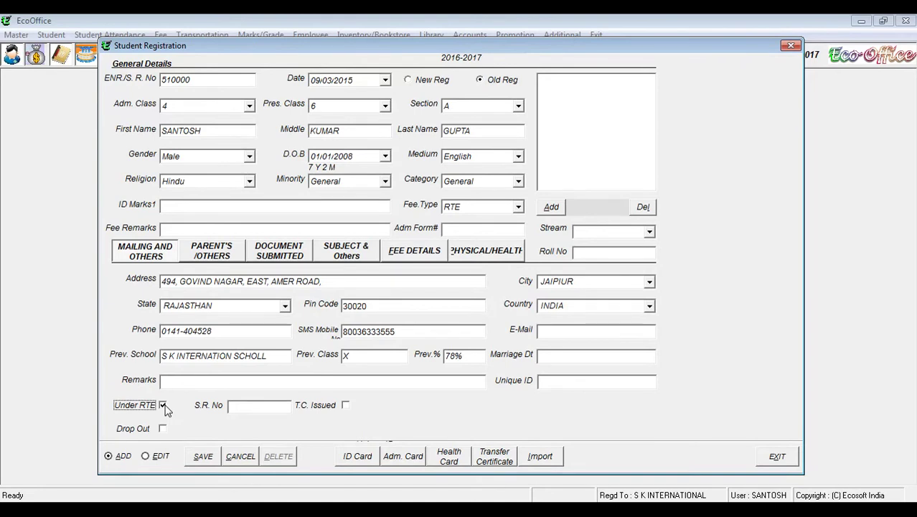
{"action": "left_click", "coordinate": [502, 208]}
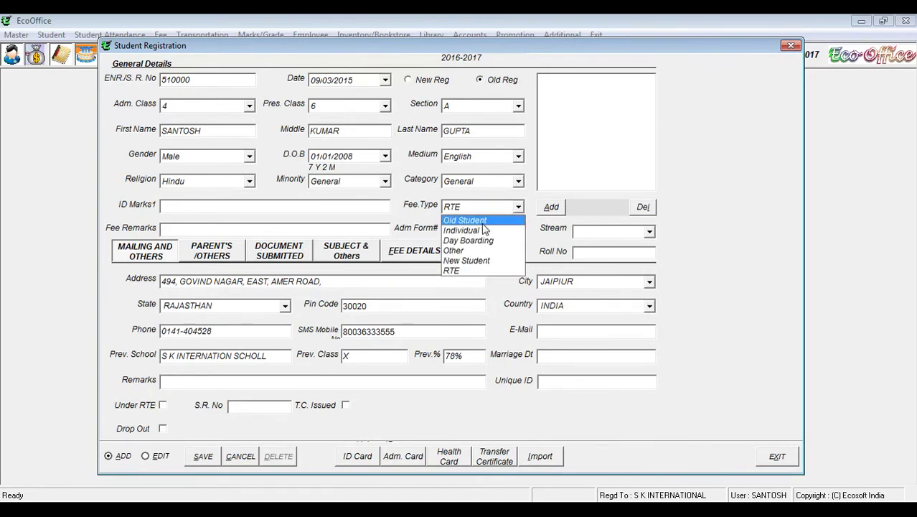
{"action": "left_click", "coordinate": [476, 216]}
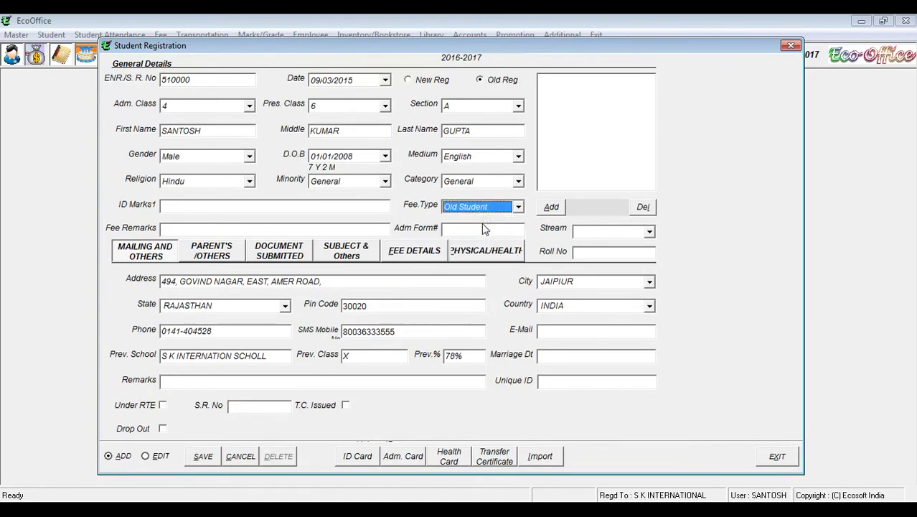
Step: Enter the father's name, qualification M. COM, age 35, mobile number and occupation JOB
{"action": "left_click", "coordinate": [204, 254]}
{"action": "left_click", "coordinate": [196, 280]}
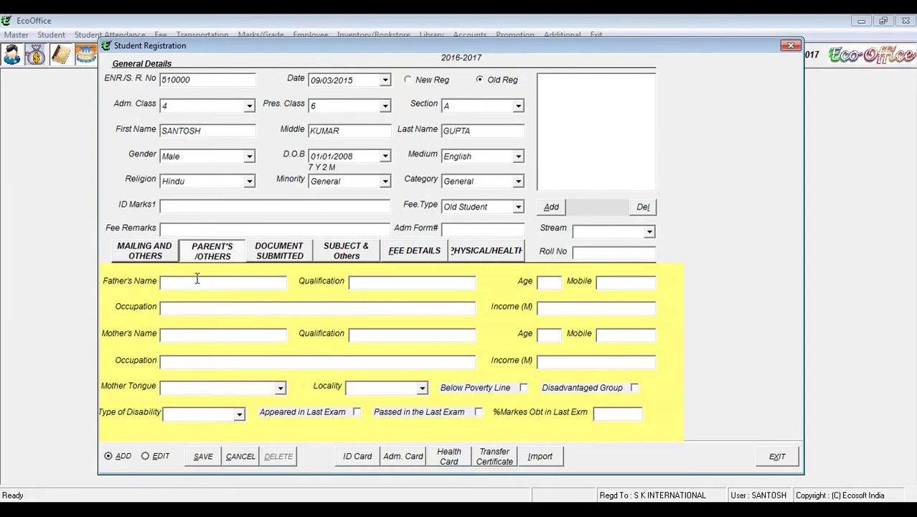
{"action": "left_click", "coordinate": [389, 284]}
{"action": "type", "text": "M. COM"}
{"action": "left_click", "coordinate": [549, 282]}
{"action": "type", "text": "35"}
{"action": "left_click", "coordinate": [634, 286]}
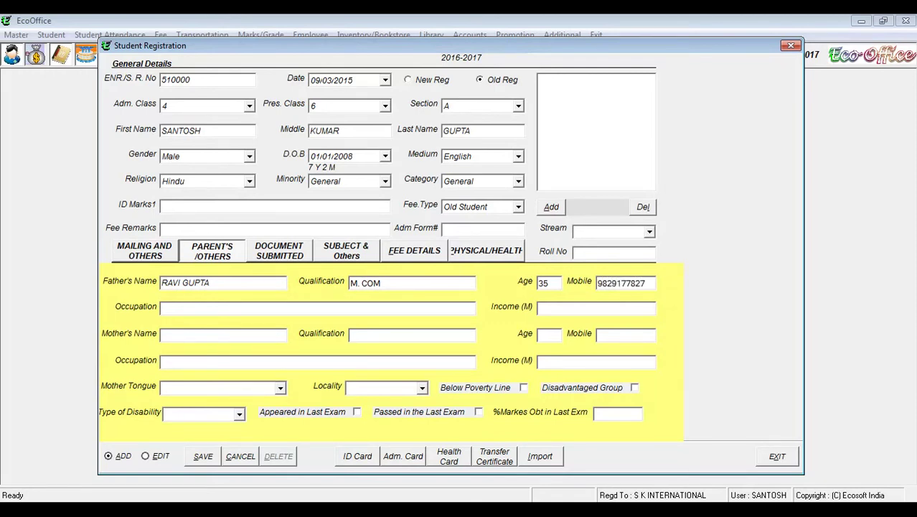
{"action": "left_click", "coordinate": [231, 309]}
{"action": "type", "text": "JOB"}
{"action": "left_click", "coordinate": [547, 307]}
Step: Enter the mother's name, qualification B.COM, age 30 and occupation HOUSE WIFE
{"action": "left_click", "coordinate": [233, 335]}
{"action": "left_click", "coordinate": [412, 340]}
{"action": "type", "text": "B.COM"}
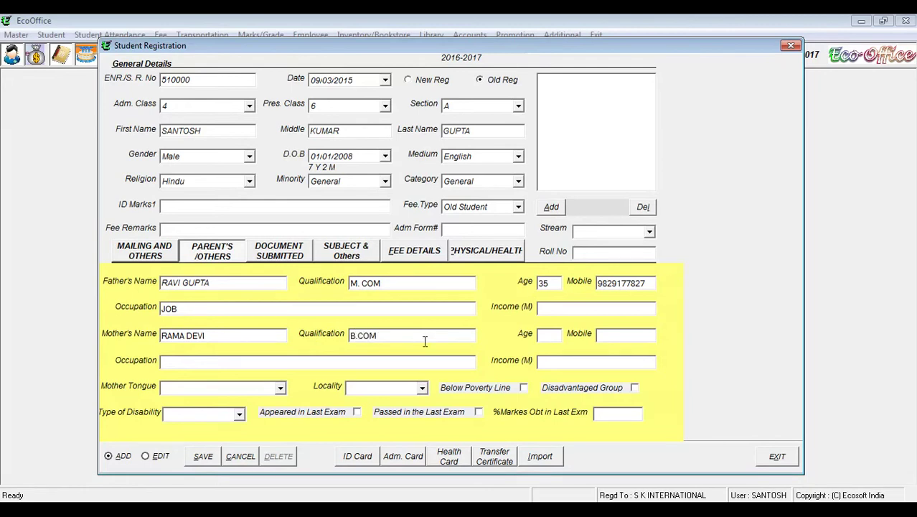
{"action": "left_click", "coordinate": [552, 335]}
{"action": "type", "text": "30"}
{"action": "left_click", "coordinate": [607, 330]}
{"action": "left_click", "coordinate": [240, 362]}
{"action": "type", "text": "HOUSE WIFE"}
Step: Set mother tongue to HINDI, leaving locality and disability empty
{"action": "left_click", "coordinate": [195, 390]}
{"action": "left_click_drag", "start_coordinate": [398, 49], "coordinate": [430, 30]}
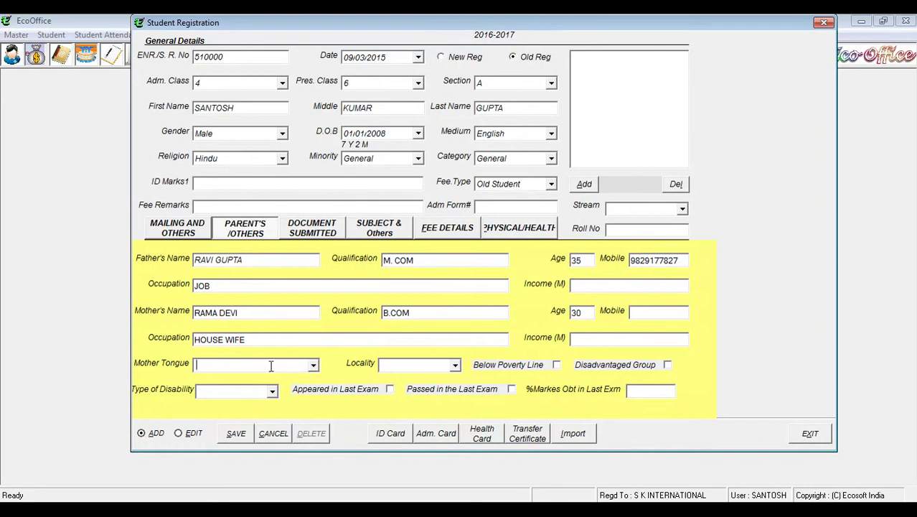
{"action": "type", "text": "HINDI"}
{"action": "left_click", "coordinate": [455, 366]}
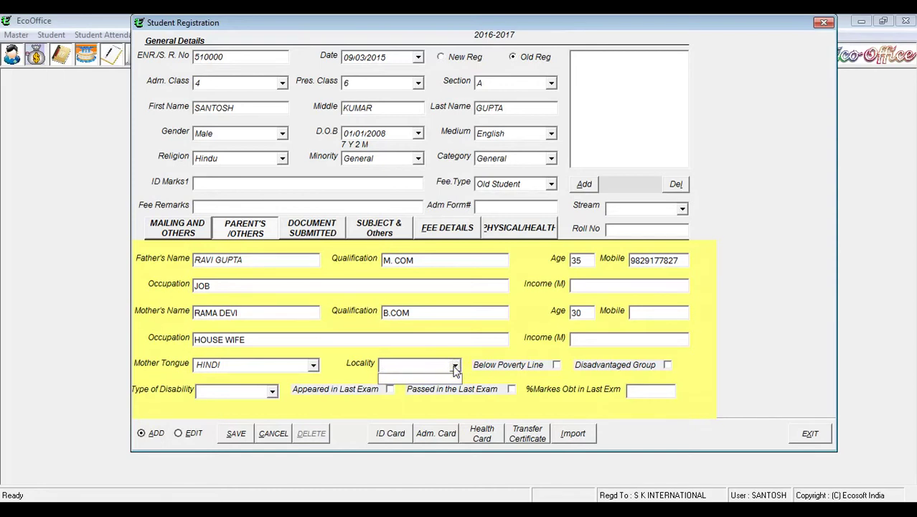
{"action": "left_click", "coordinate": [455, 366]}
{"action": "left_click", "coordinate": [557, 366]}
{"action": "left_click", "coordinate": [667, 365]}
{"action": "left_click", "coordinate": [272, 392]}
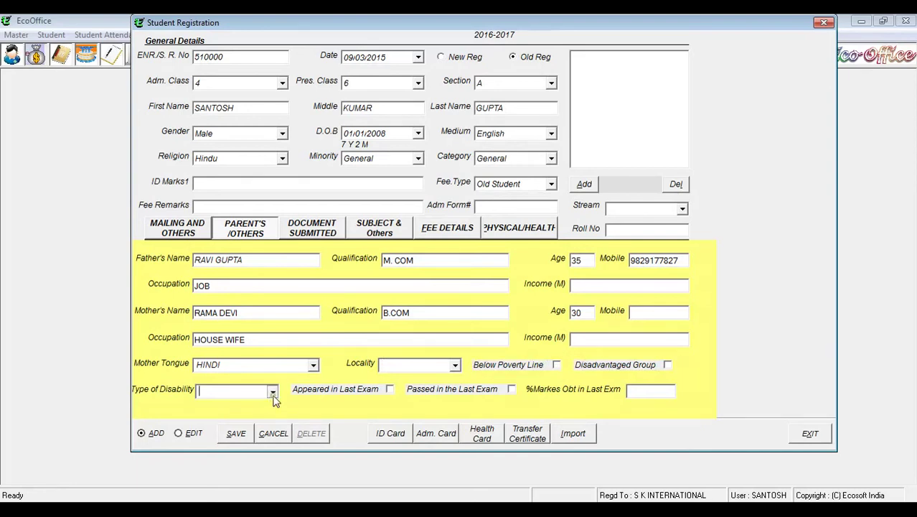
{"action": "left_click", "coordinate": [273, 400]}
Step: Mark AADHAR CARD and ADDRESS PROFF as submitted on the document checklist
{"action": "left_click", "coordinate": [321, 229]}
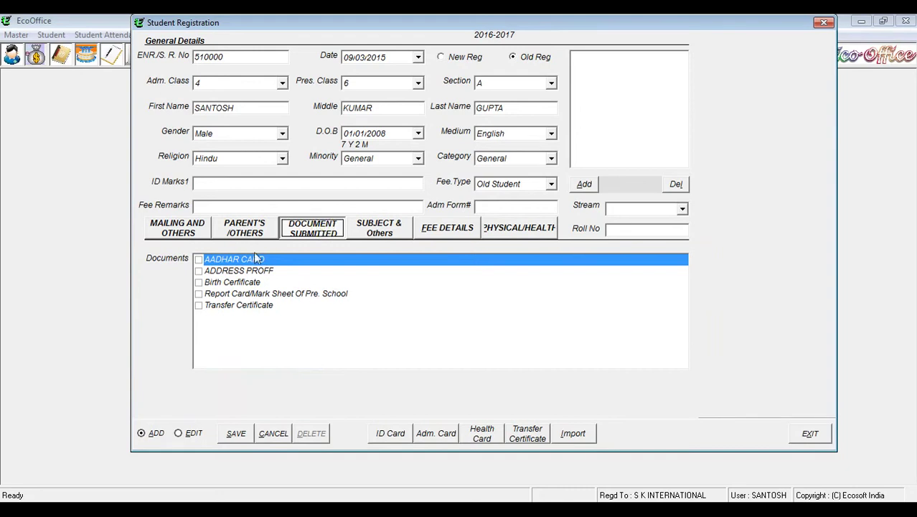
{"action": "left_click", "coordinate": [198, 259]}
{"action": "left_click", "coordinate": [198, 270]}
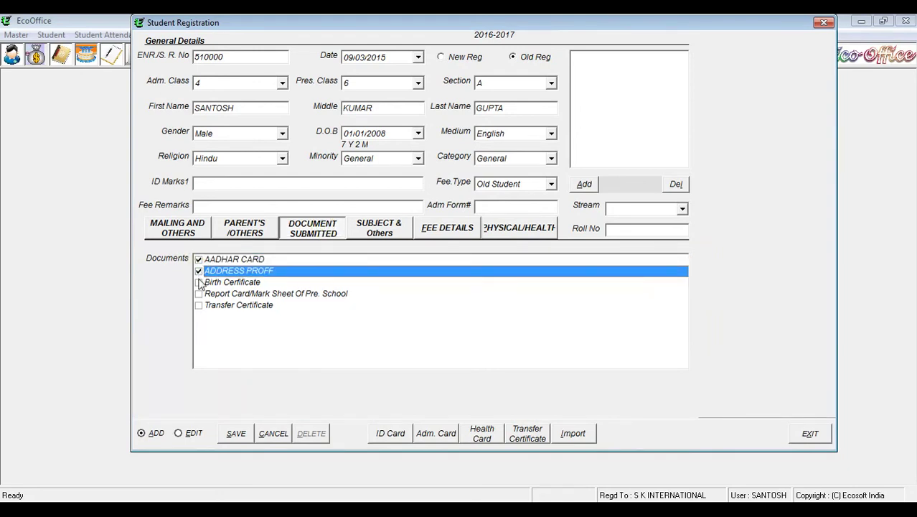
{"action": "left_click", "coordinate": [200, 282]}
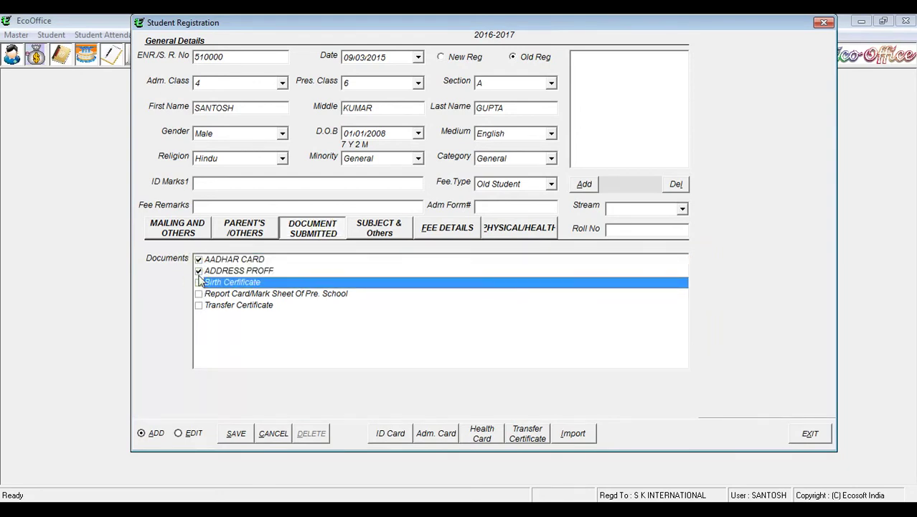
Step: Review the subject, fee, health, document and parent tabs, ending on mailing details
{"action": "left_click", "coordinate": [375, 237]}
{"action": "left_click", "coordinate": [441, 236]}
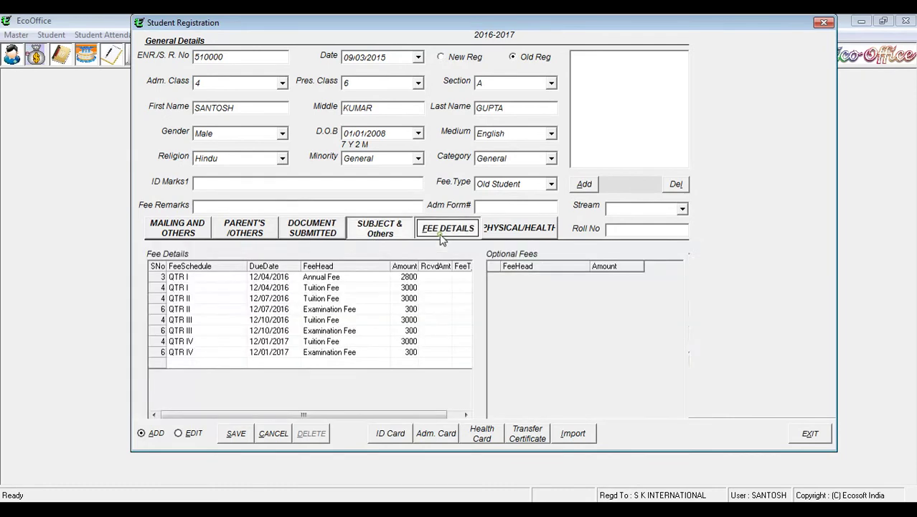
{"action": "left_click", "coordinate": [531, 231]}
{"action": "left_click", "coordinate": [458, 233]}
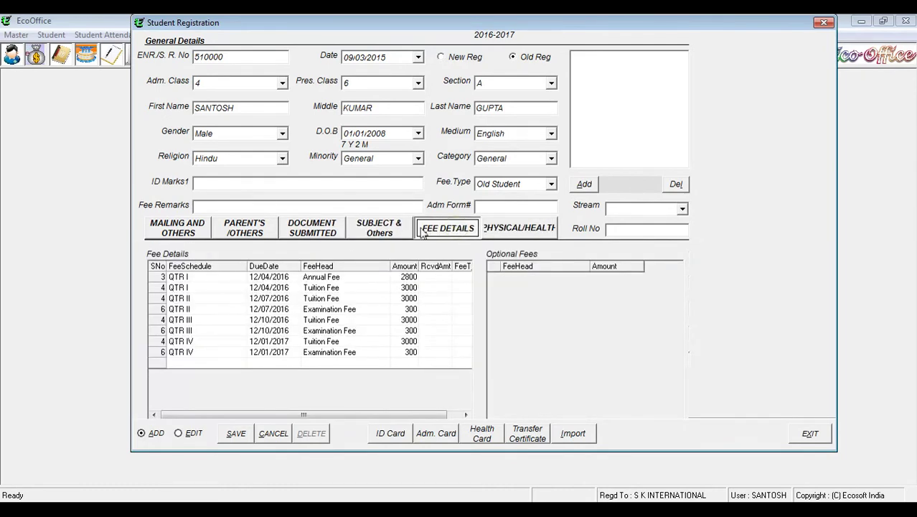
{"action": "left_click", "coordinate": [387, 231]}
{"action": "left_click", "coordinate": [316, 231]}
{"action": "left_click", "coordinate": [264, 235]}
{"action": "left_click", "coordinate": [174, 237]}
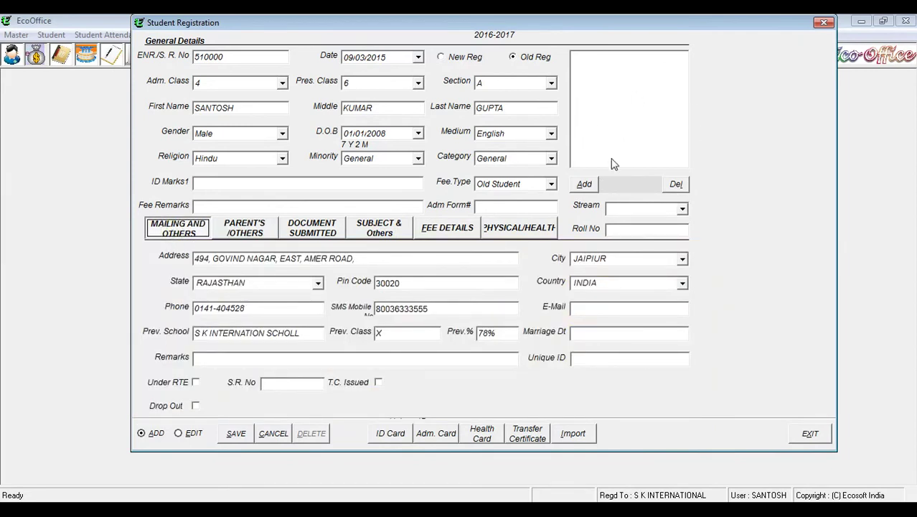
Step: Browse to the Desktop and load the tally erp9 image into the student photo box
{"action": "left_click", "coordinate": [586, 184]}
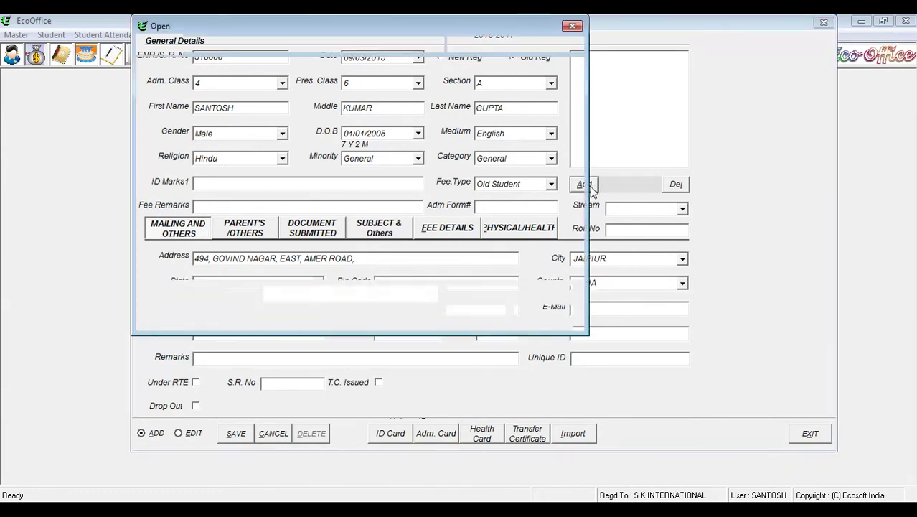
{"action": "mouse_move", "coordinate": [579, 157]}
{"action": "left_mouse_down"}
{"action": "mouse_move", "coordinate": [580, 237]}
{"action": "mouse_move", "coordinate": [582, 179]}
{"action": "left_mouse_up"}
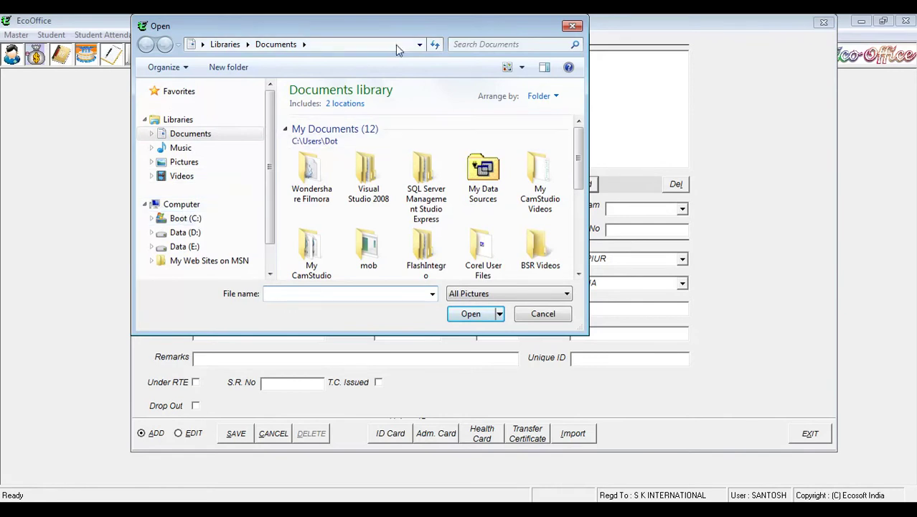
{"action": "left_click", "coordinate": [420, 45]}
{"action": "left_click", "coordinate": [243, 67]}
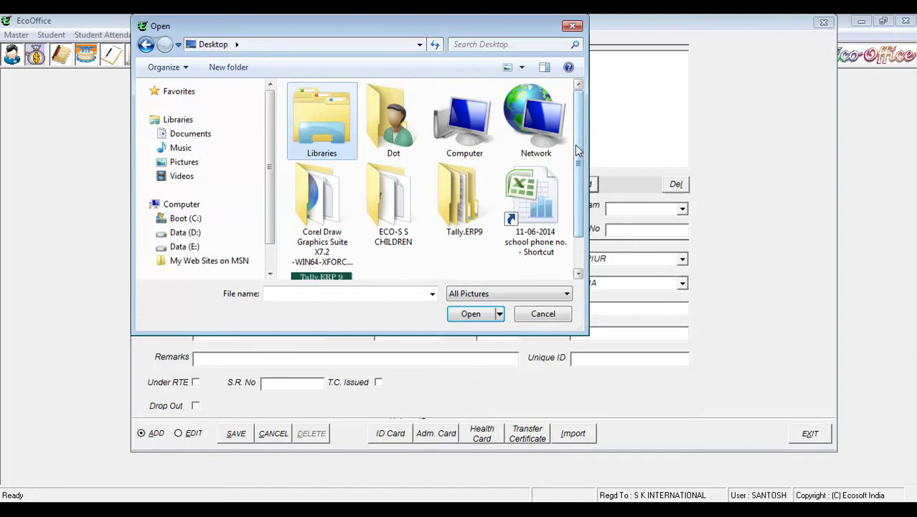
{"action": "scroll", "coordinate": [583, 165], "scroll_direction": "down", "scroll_amount": 1}
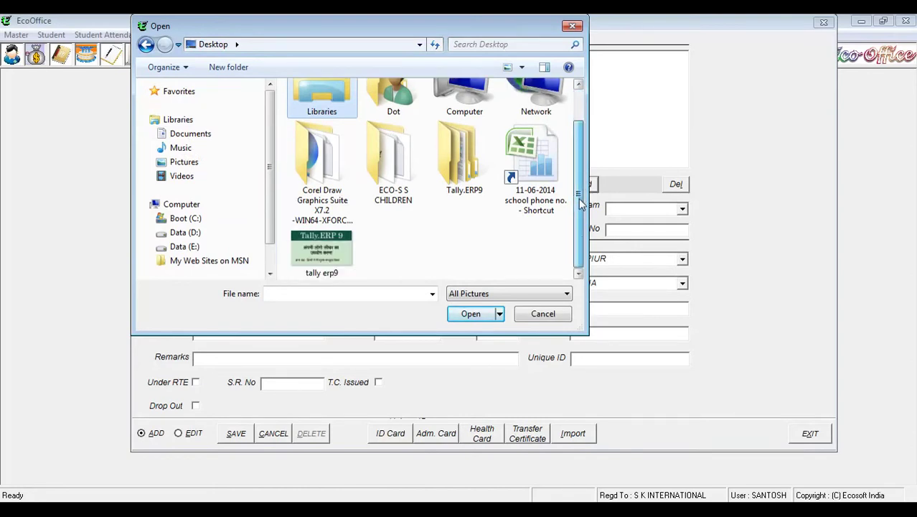
{"action": "left_click", "coordinate": [332, 251]}
{"action": "left_click", "coordinate": [471, 313]}
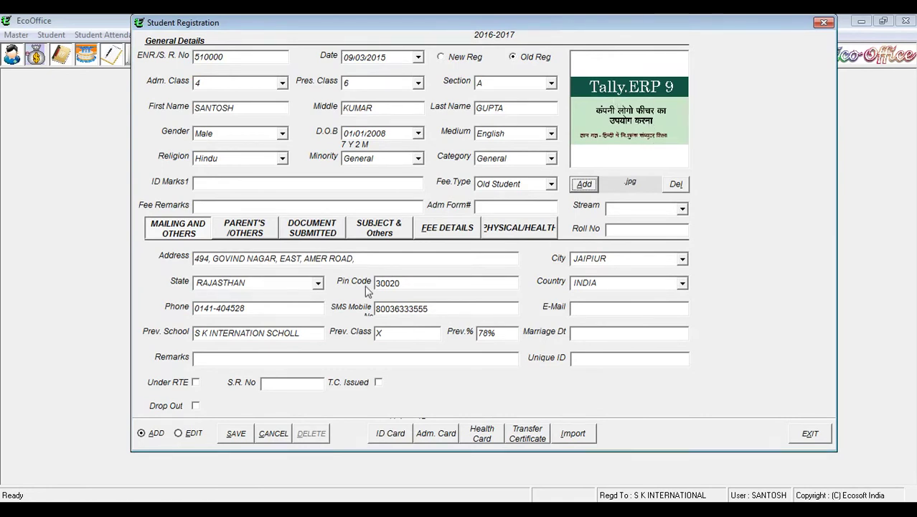
Step: Save the registration record, confirming Yes, and exit the Student Registration form
{"action": "left_click", "coordinate": [235, 433]}
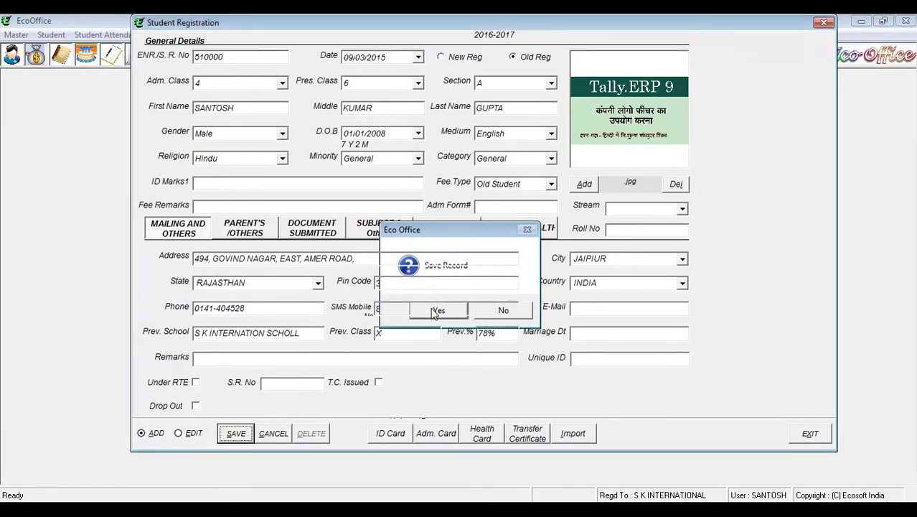
{"action": "left_click", "coordinate": [435, 311]}
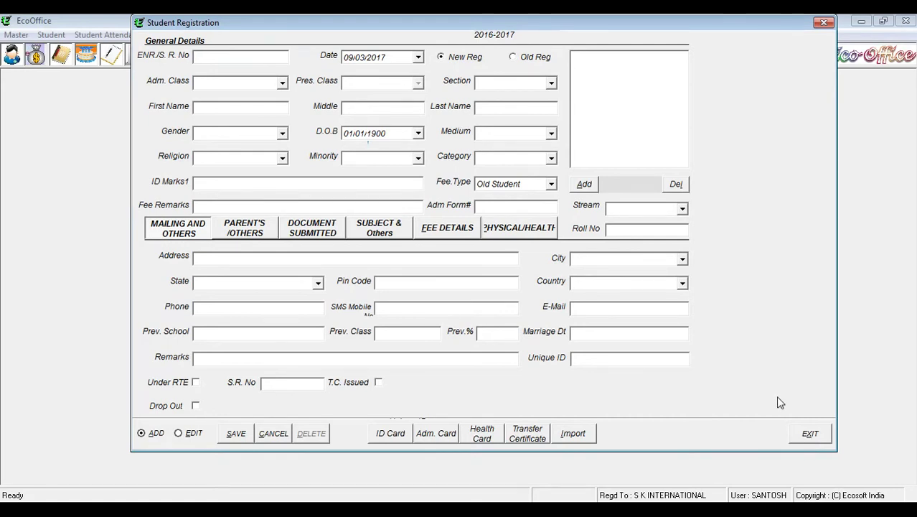
{"action": "left_click", "coordinate": [809, 436]}
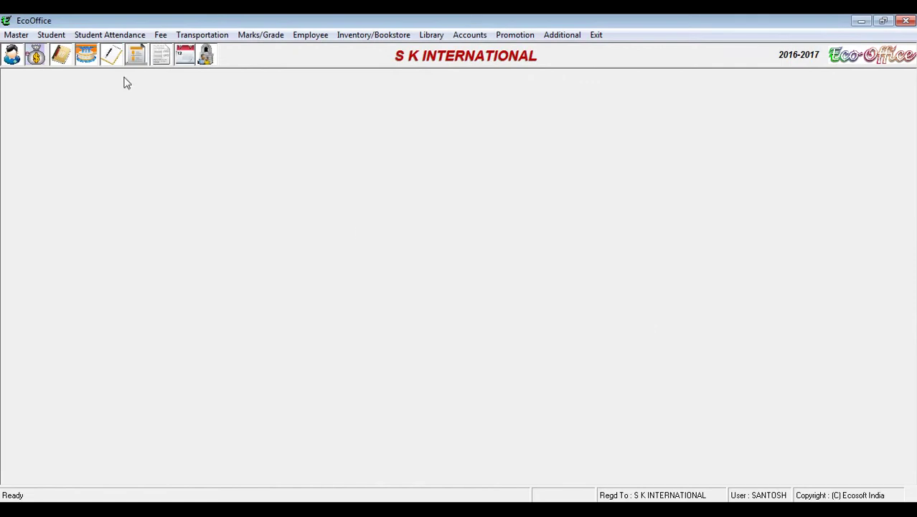
Step: Open Student Registration from the Student menu in EDIT mode
{"action": "left_click", "coordinate": [56, 37]}
{"action": "left_click", "coordinate": [72, 59]}
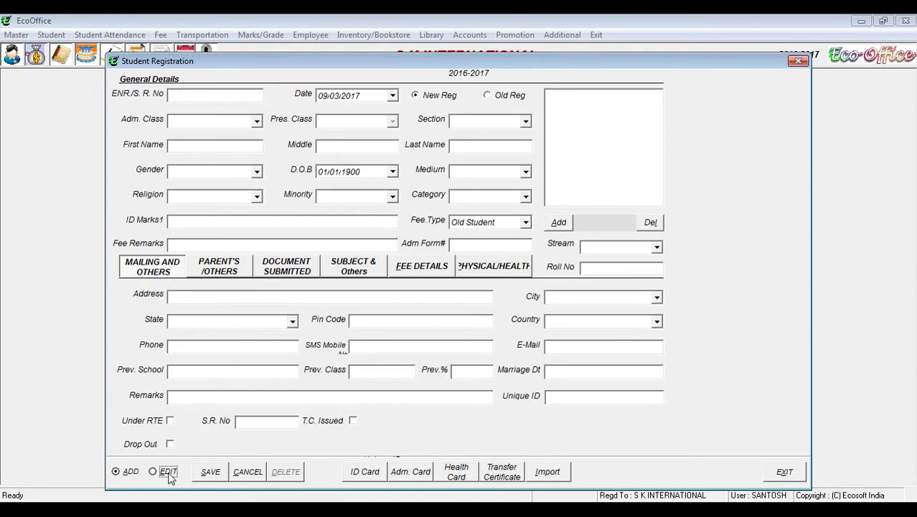
{"action": "left_click", "coordinate": [166, 471]}
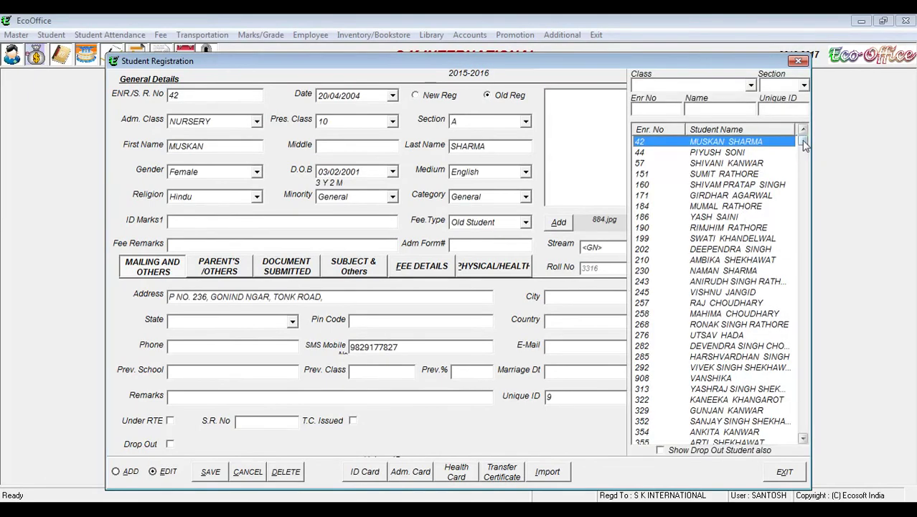
Step: Scroll the student list to the bottom and load the newly registered student's record
{"action": "left_click_drag", "start_coordinate": [804, 144], "coordinate": [813, 435]}
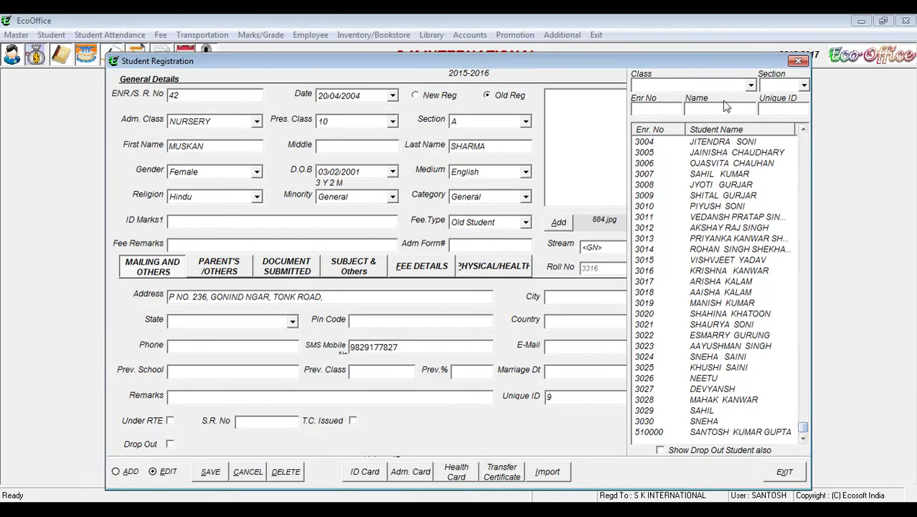
{"action": "left_click", "coordinate": [750, 85]}
{"action": "left_click", "coordinate": [750, 85]}
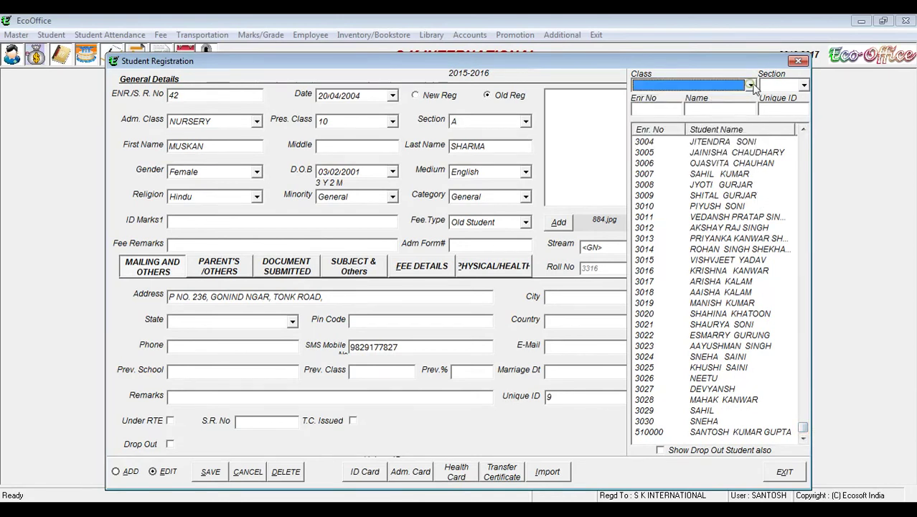
{"action": "double_click", "coordinate": [805, 86]}
{"action": "left_click", "coordinate": [667, 108]}
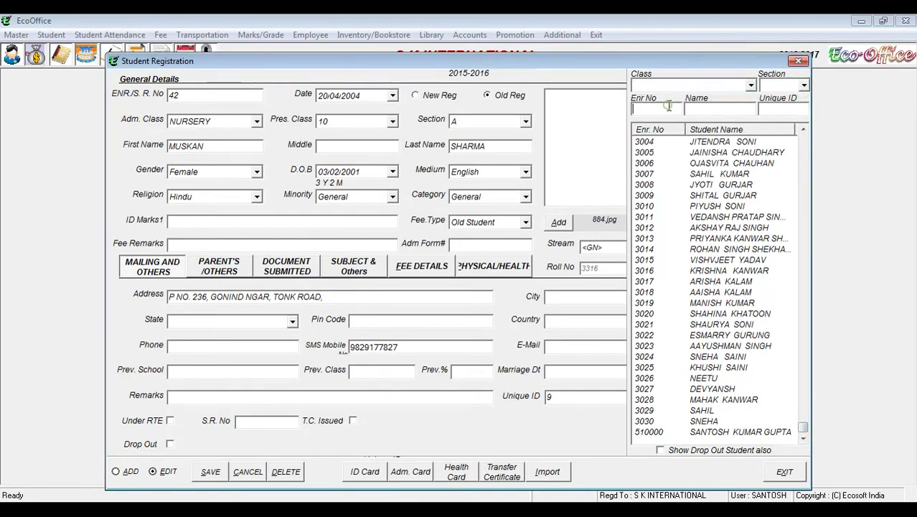
{"action": "left_click", "coordinate": [710, 107]}
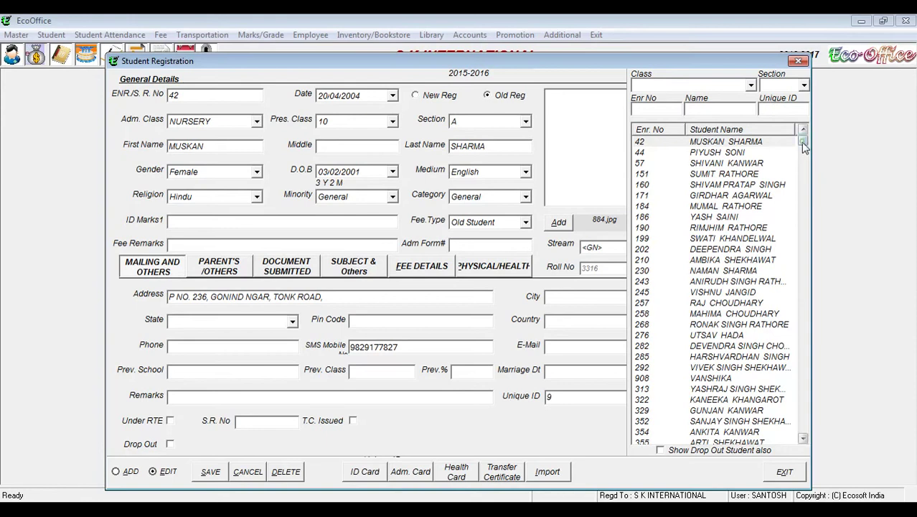
{"action": "left_click_drag", "start_coordinate": [804, 143], "coordinate": [803, 430]}
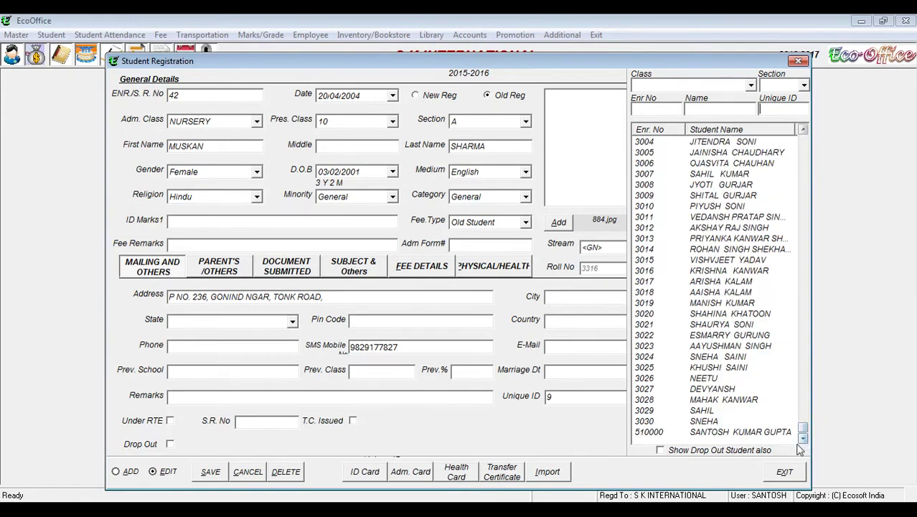
{"action": "left_click", "coordinate": [741, 433]}
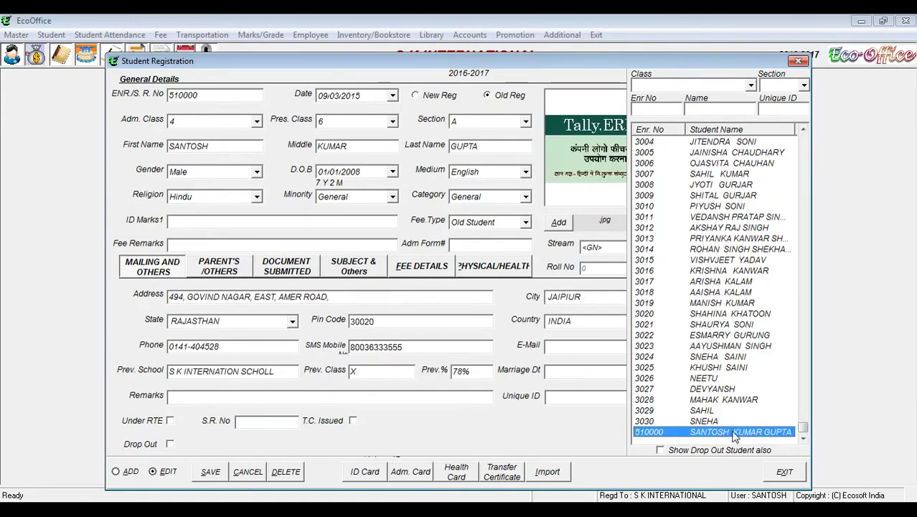
{"action": "left_click", "coordinate": [733, 433]}
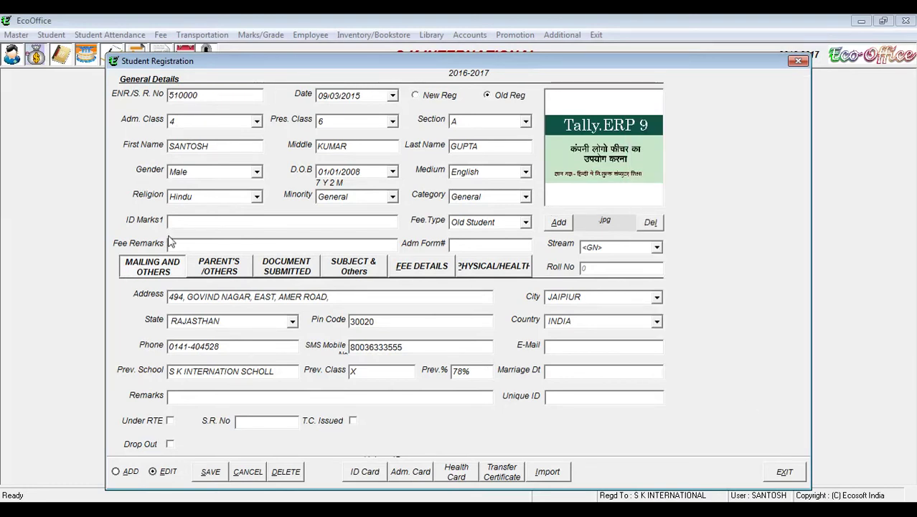
Step: Delete the loaded student record with Yes confirmation, exit the form, and open the Student menu
{"action": "left_click", "coordinate": [224, 148]}
{"action": "left_click", "coordinate": [286, 471]}
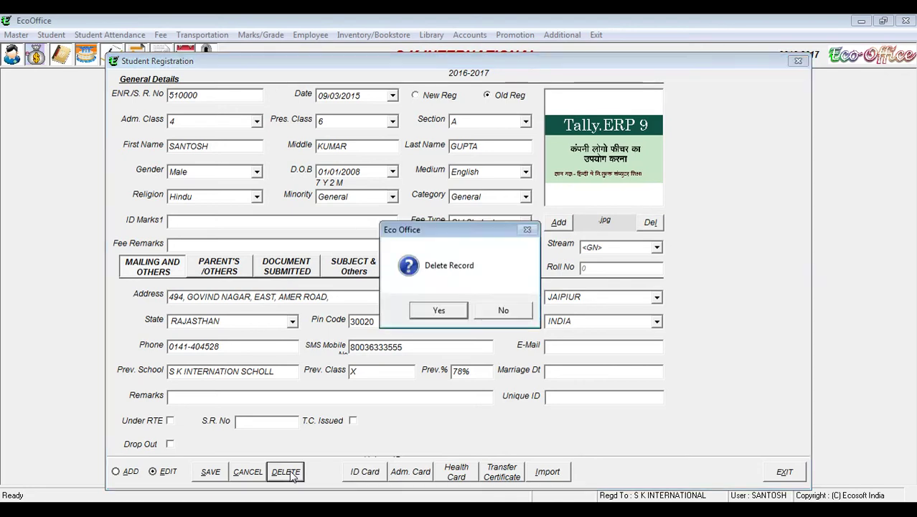
{"action": "left_click", "coordinate": [439, 310]}
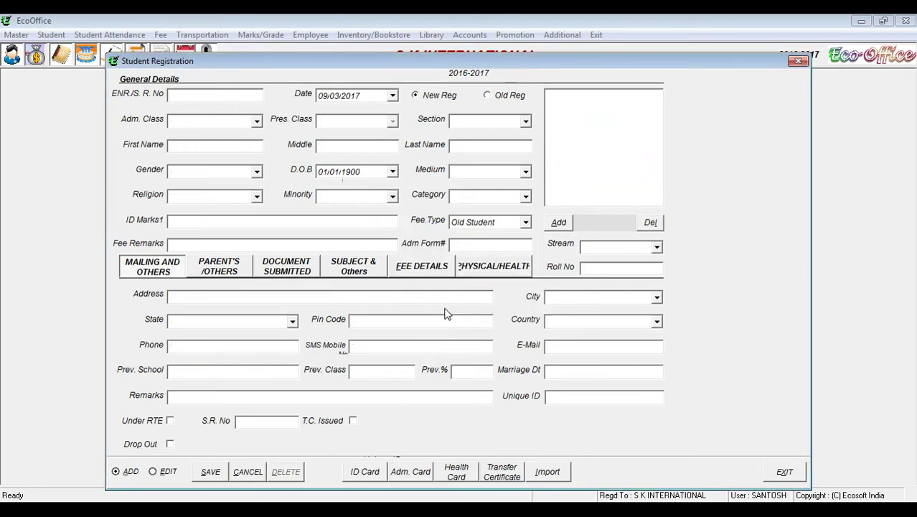
{"action": "left_click", "coordinate": [783, 474]}
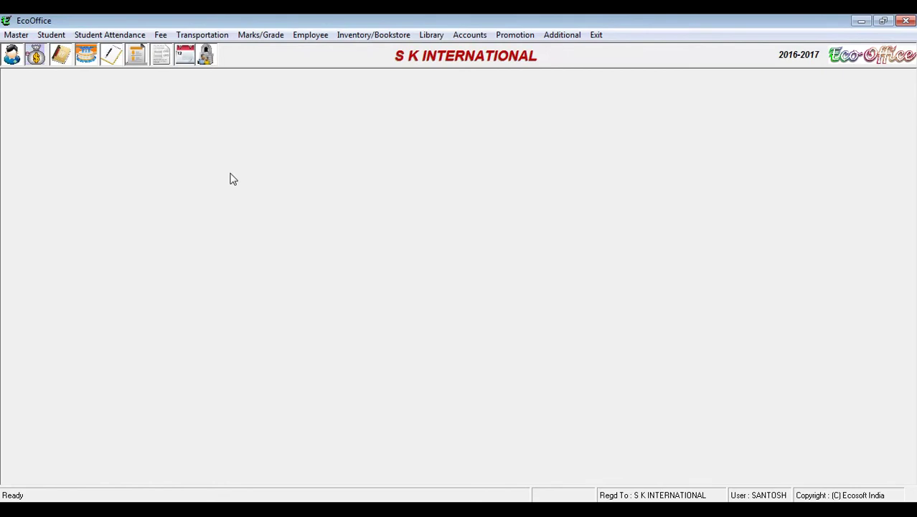
{"action": "left_click", "coordinate": [53, 35]}
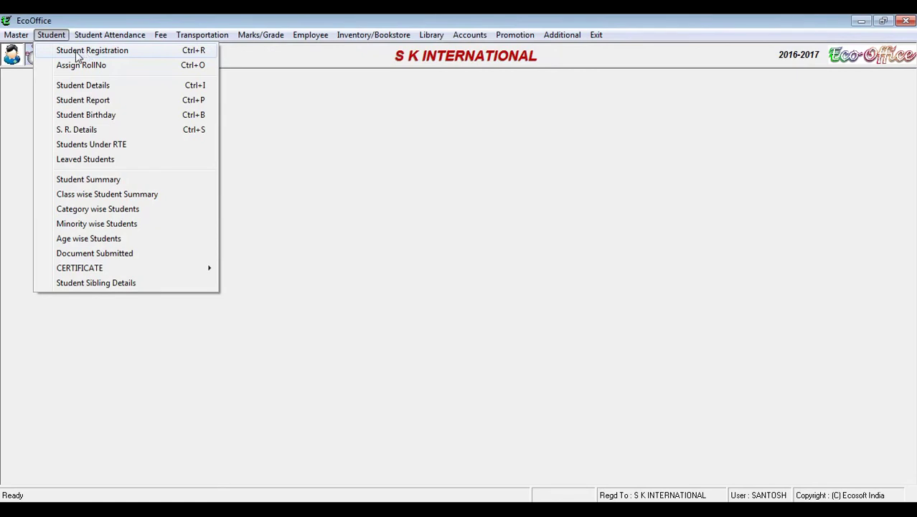
{"action": "left_click", "coordinate": [76, 52]}
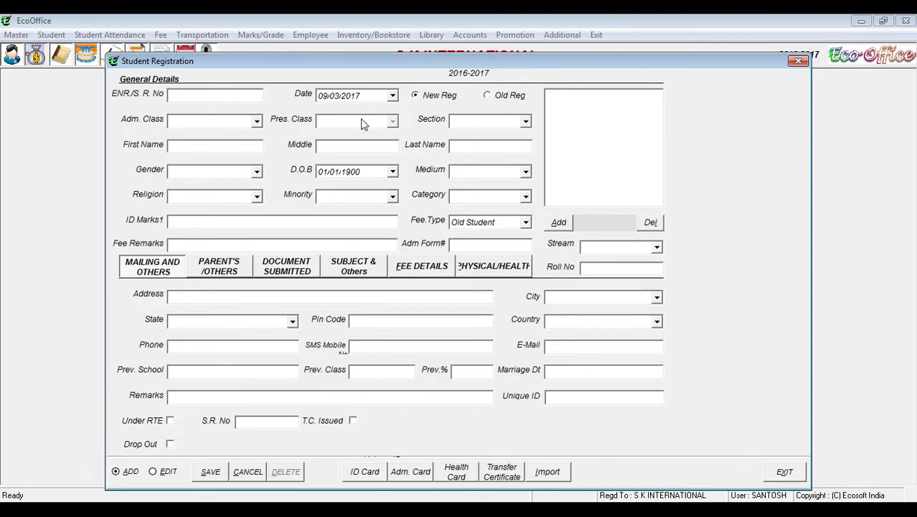
{"action": "left_click", "coordinate": [466, 122]}
{"action": "left_click", "coordinate": [223, 142]}
{"action": "left_click", "coordinate": [337, 147]}
{"action": "left_click", "coordinate": [255, 171]}
{"action": "left_click", "coordinate": [256, 172]}
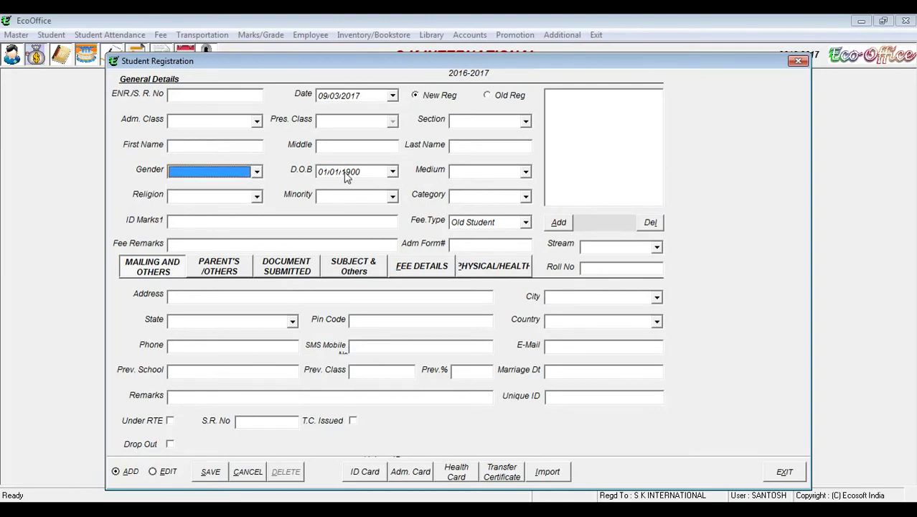
{"action": "left_click", "coordinate": [487, 176]}
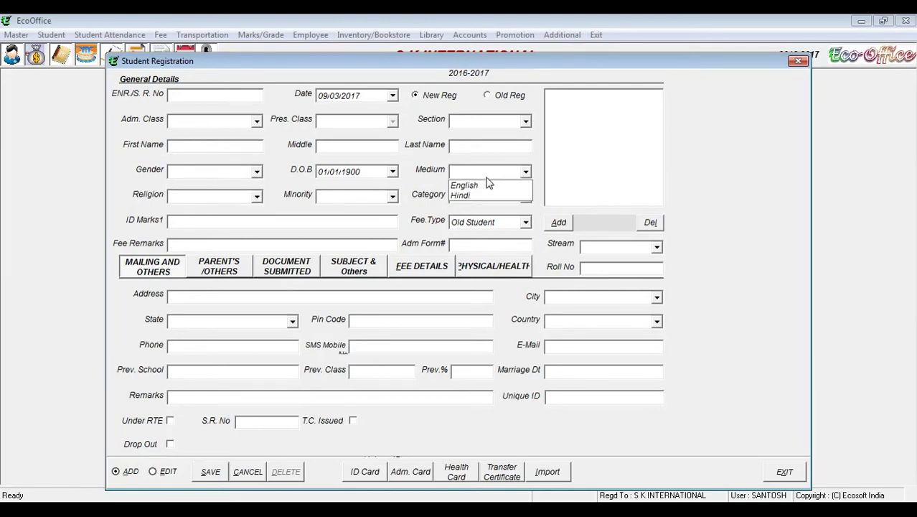
{"action": "left_click", "coordinate": [487, 178]}
{"action": "left_click", "coordinate": [256, 197]}
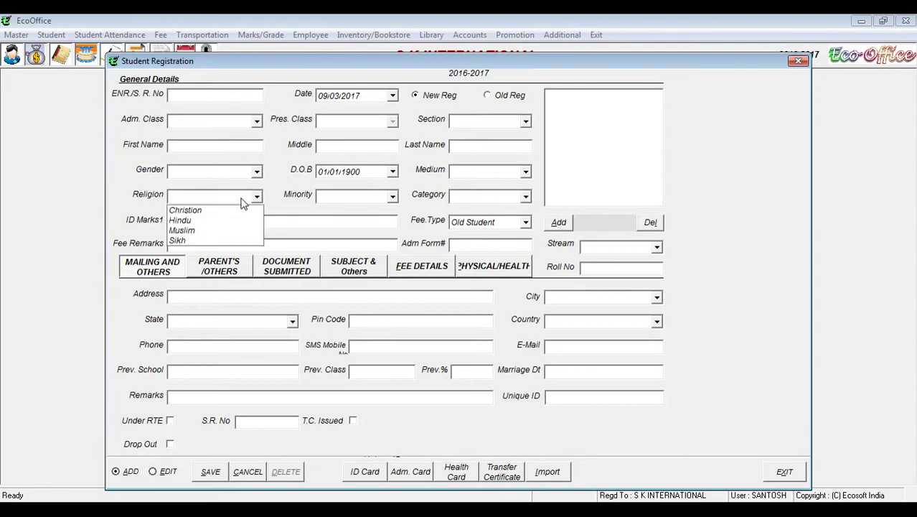
{"action": "left_click", "coordinate": [393, 196]}
{"action": "left_click", "coordinate": [393, 197]}
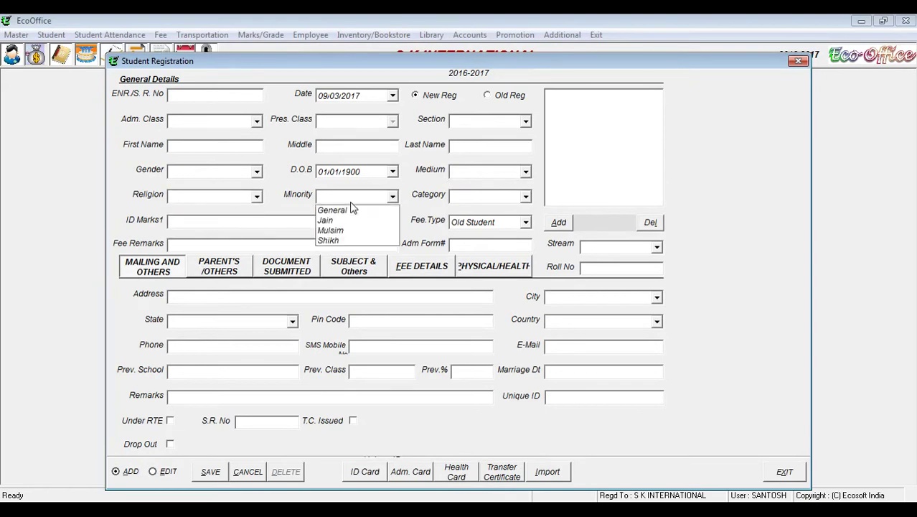
{"action": "left_click", "coordinate": [354, 207]}
{"action": "left_click", "coordinate": [463, 199]}
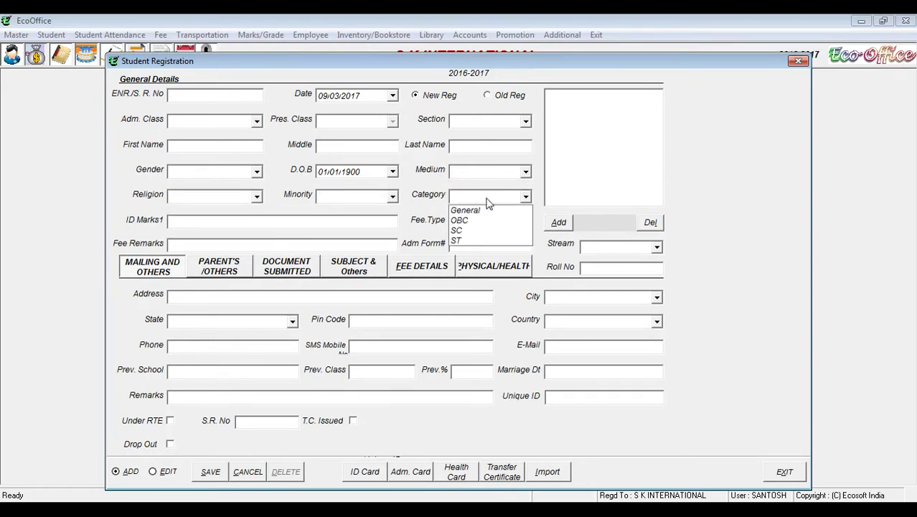
{"action": "left_click", "coordinate": [491, 197]}
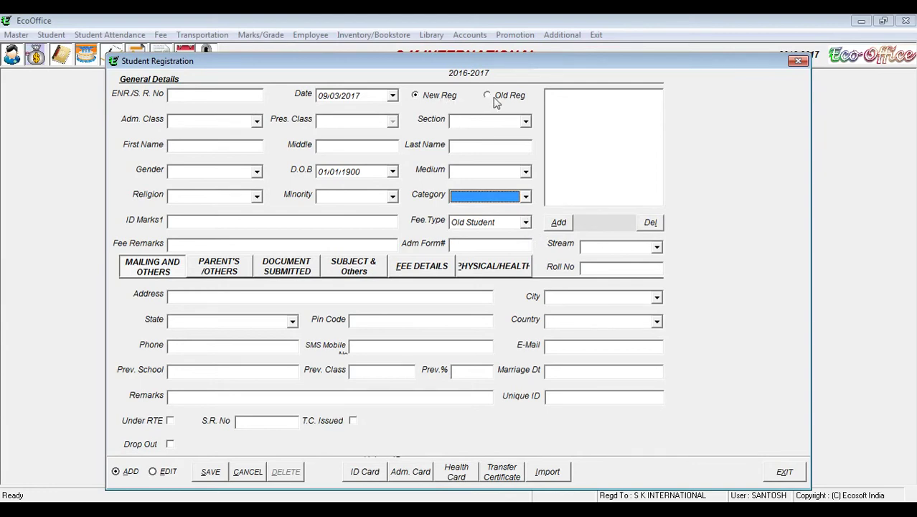
{"action": "left_click", "coordinate": [525, 222]}
{"action": "left_click", "coordinate": [524, 224]}
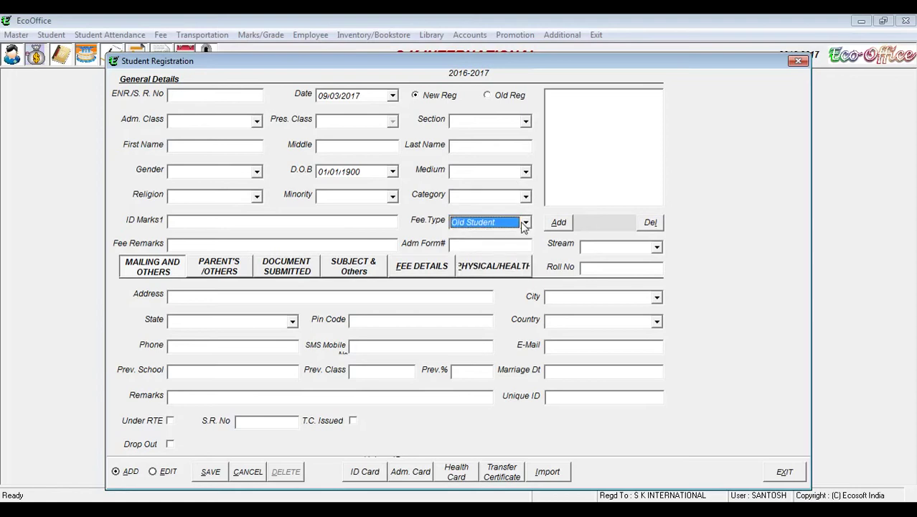
{"action": "left_click", "coordinate": [204, 242]}
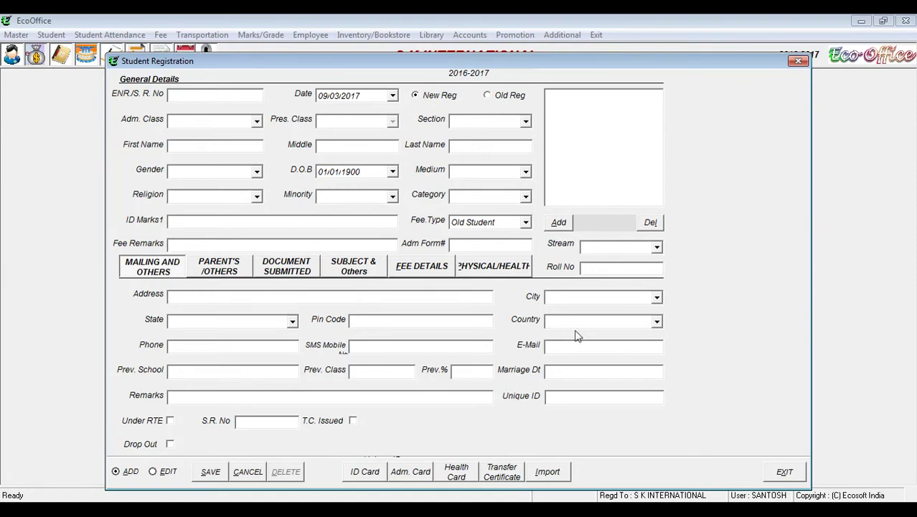
{"action": "left_click", "coordinate": [212, 272]}
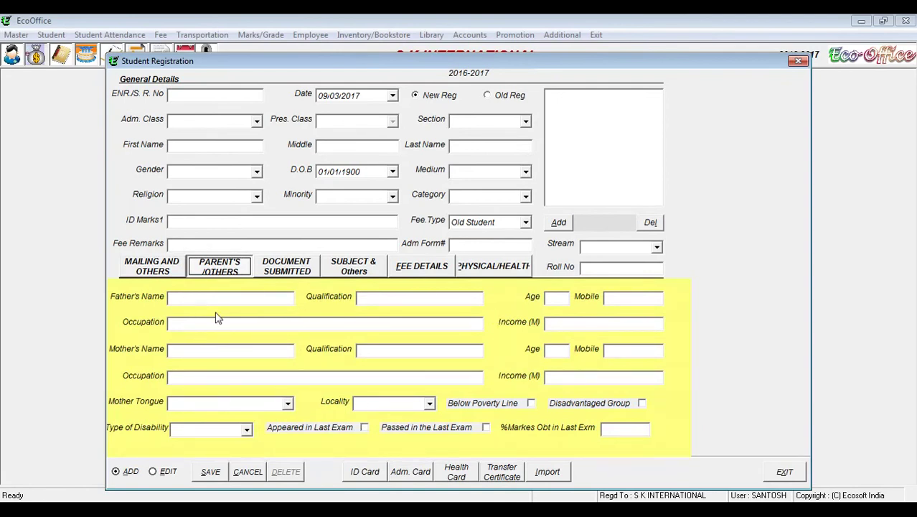
{"action": "left_click", "coordinate": [281, 269]}
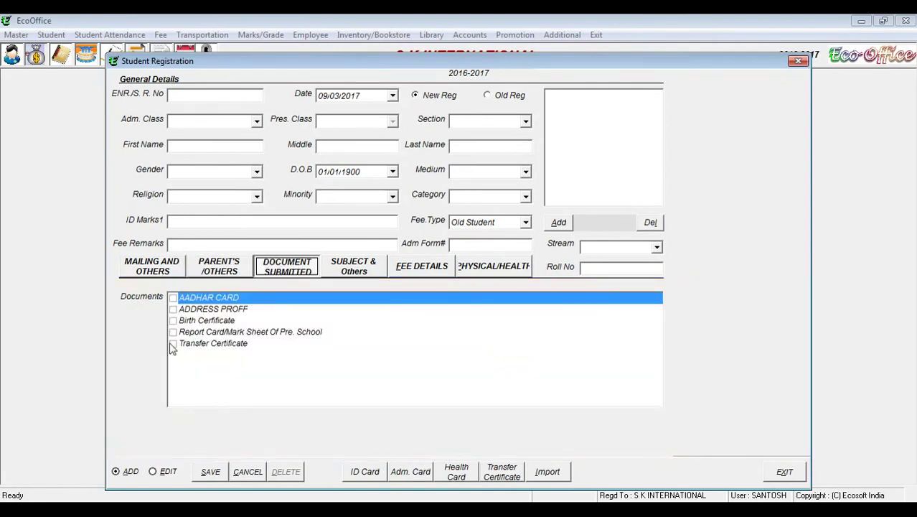
{"action": "left_click", "coordinate": [169, 277]}
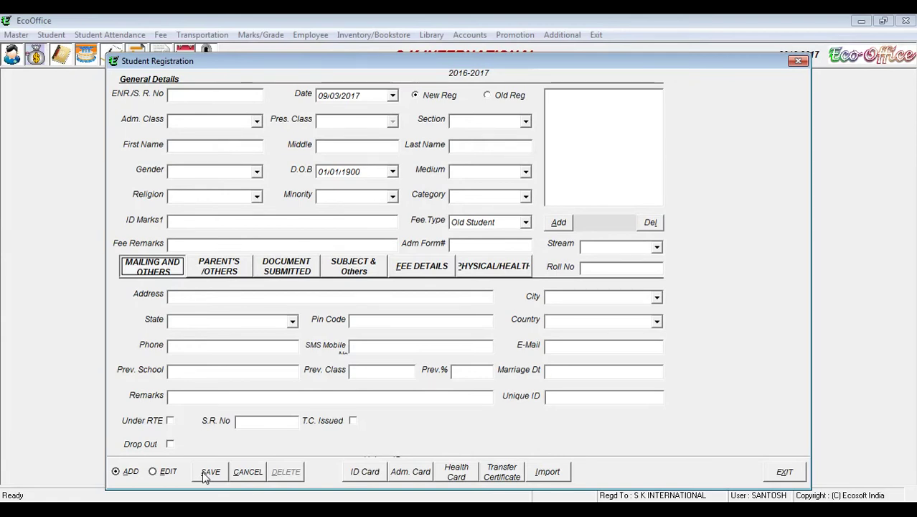
Step: Switch to EDIT mode, try class 1 and section A filters, then reset both to all
{"action": "left_click", "coordinate": [165, 475]}
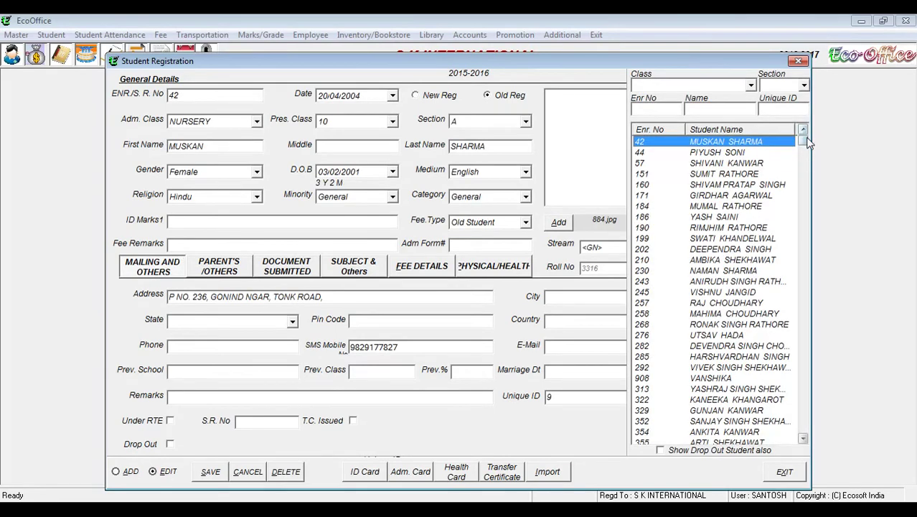
{"action": "scroll", "coordinate": [807, 142], "scroll_direction": "down", "scroll_amount": 10}
{"action": "scroll", "coordinate": [807, 142], "scroll_direction": "up", "scroll_amount": 10}
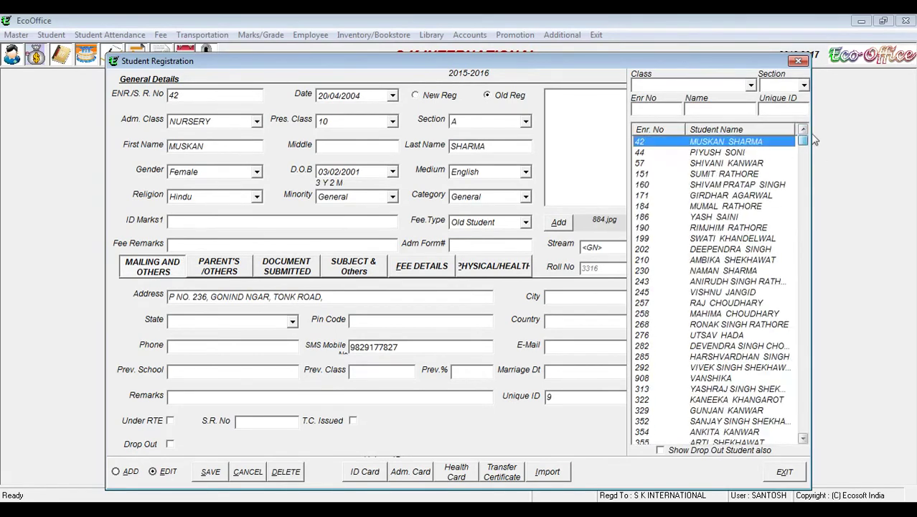
{"action": "left_click", "coordinate": [750, 85]}
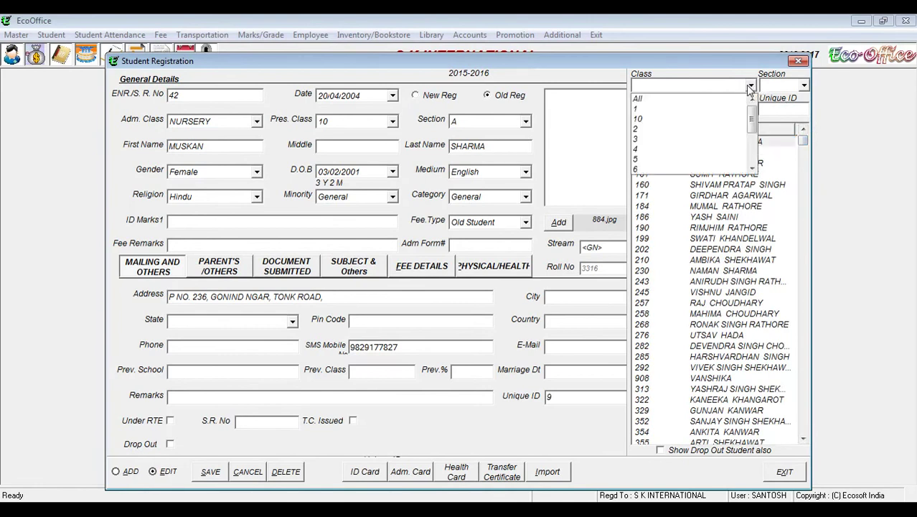
{"action": "left_click", "coordinate": [710, 109]}
{"action": "left_click", "coordinate": [802, 84]}
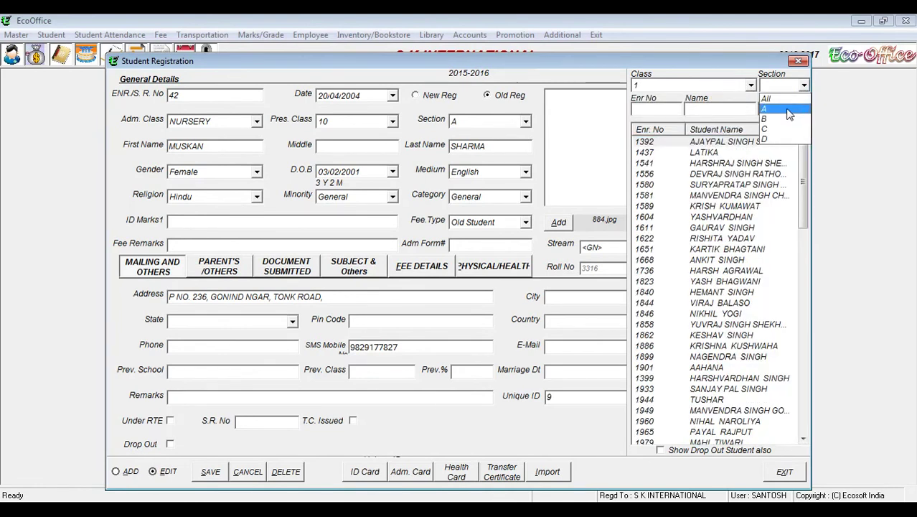
{"action": "left_click", "coordinate": [788, 109]}
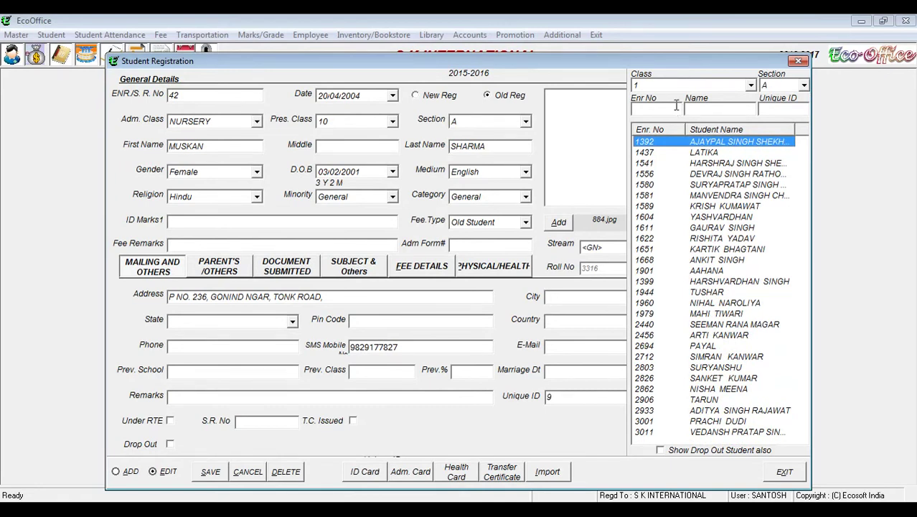
{"action": "left_click", "coordinate": [750, 84]}
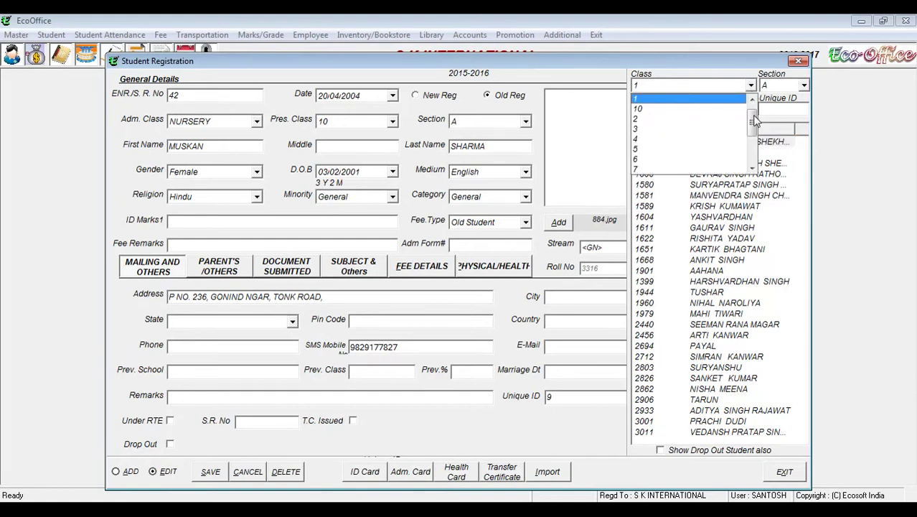
{"action": "left_click", "coordinate": [681, 98]}
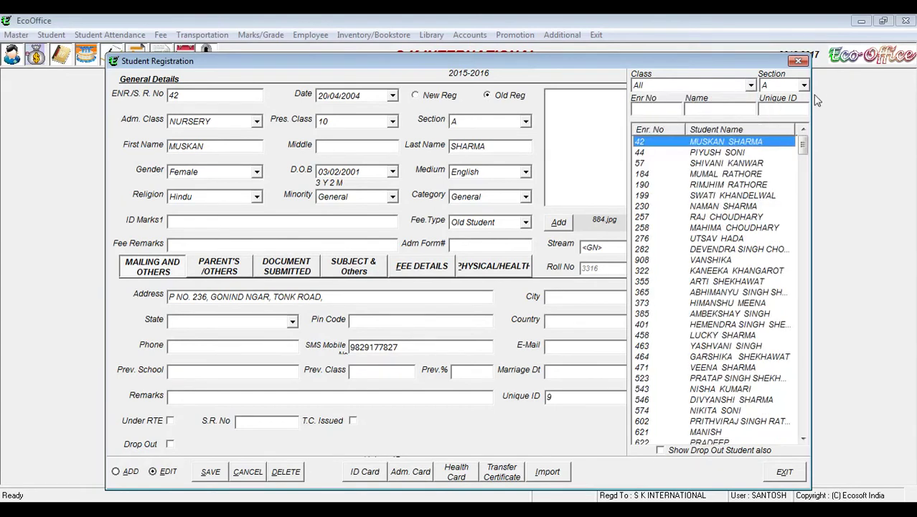
{"action": "left_click", "coordinate": [804, 84]}
{"action": "left_click", "coordinate": [778, 95]}
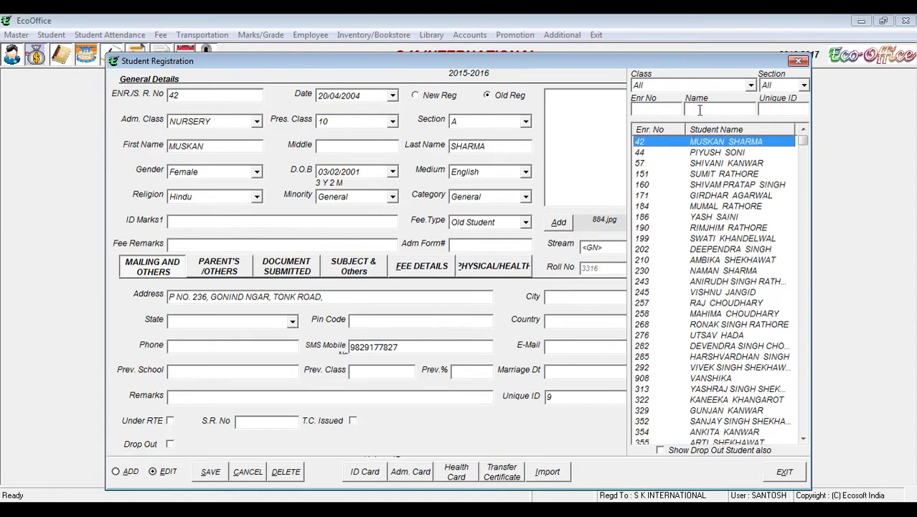
Step: Search enrolment number 908 and load the matching student's record
{"action": "left_click", "coordinate": [675, 112]}
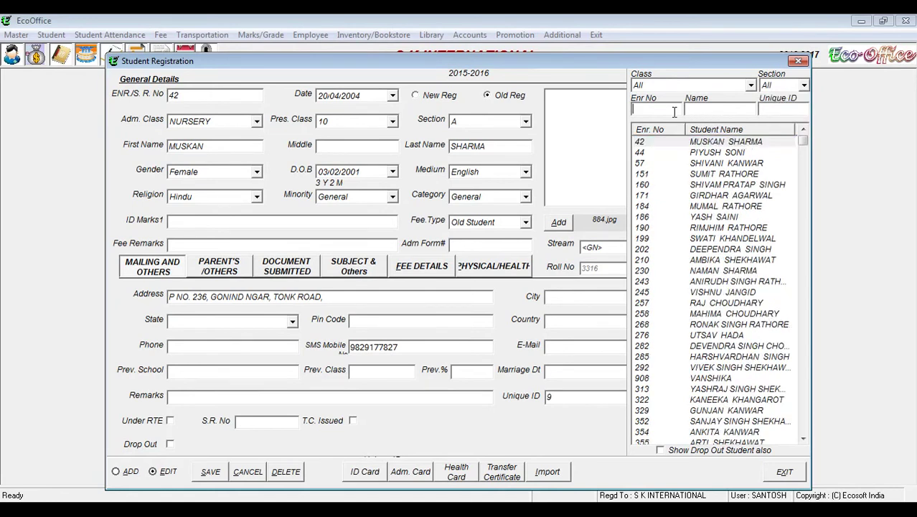
{"action": "type", "text": "908"}
{"action": "left_click", "coordinate": [707, 144]}
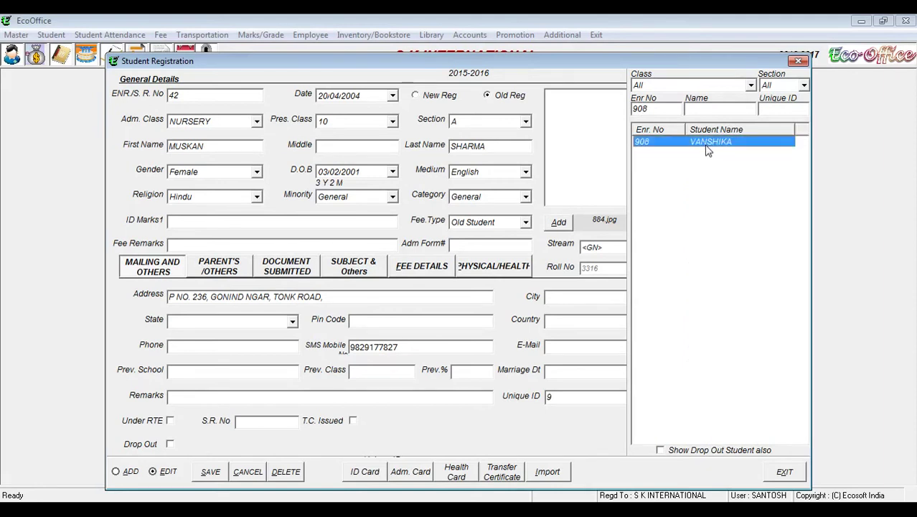
{"action": "double_click", "coordinate": [706, 147]}
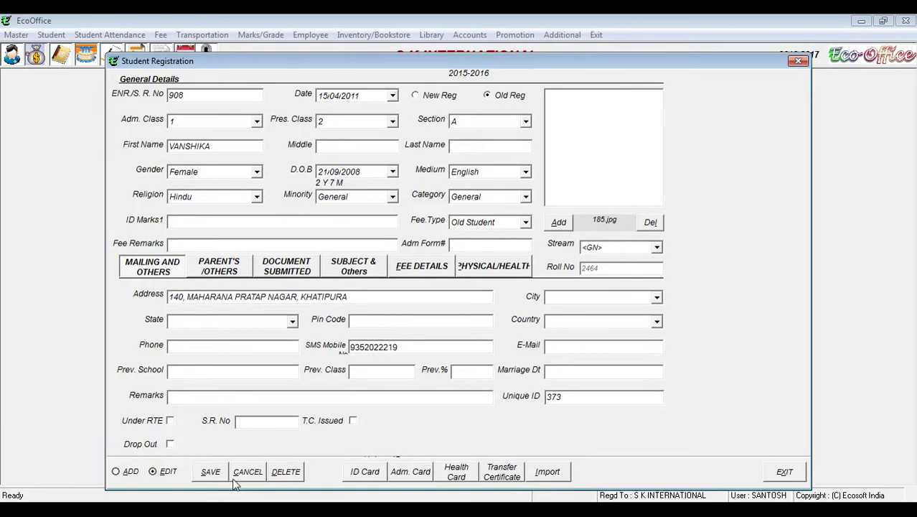
Step: Delete the loaded student's record, confirm Yes, and exit the registration form
{"action": "left_click", "coordinate": [286, 471]}
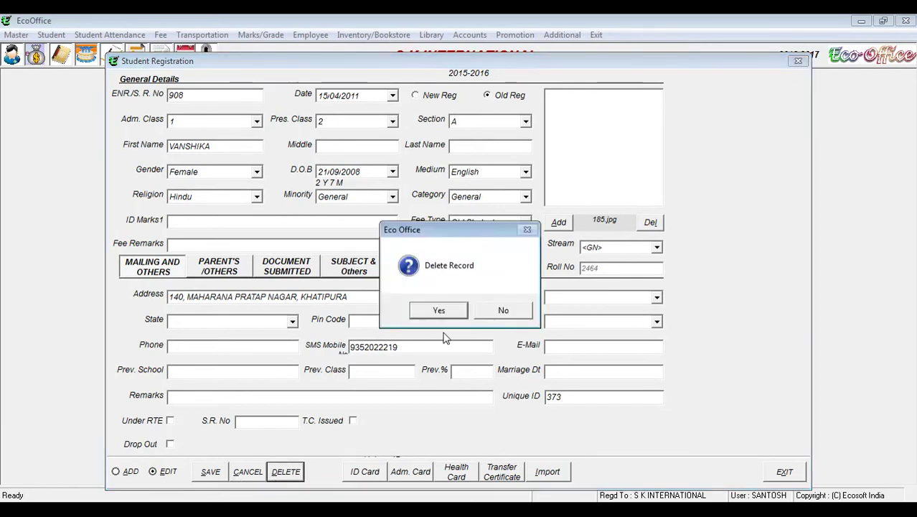
{"action": "left_click", "coordinate": [438, 310]}
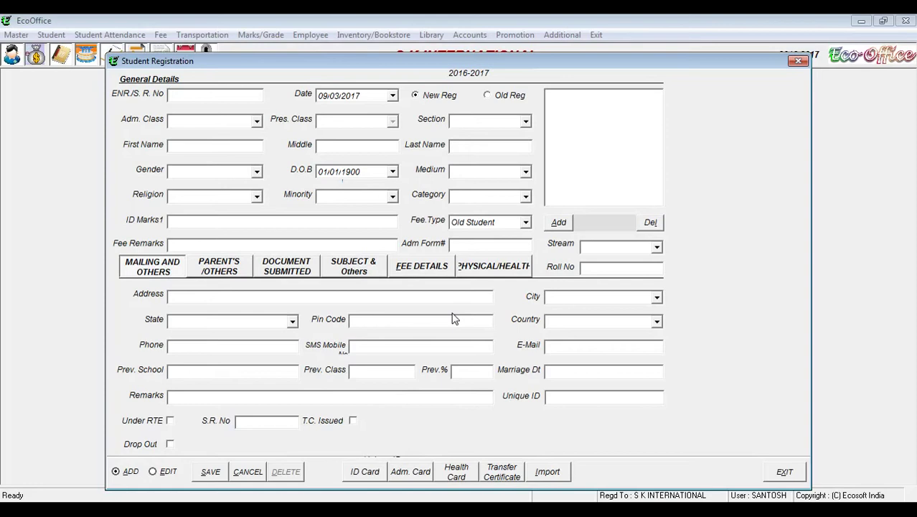
{"action": "left_click", "coordinate": [785, 473]}
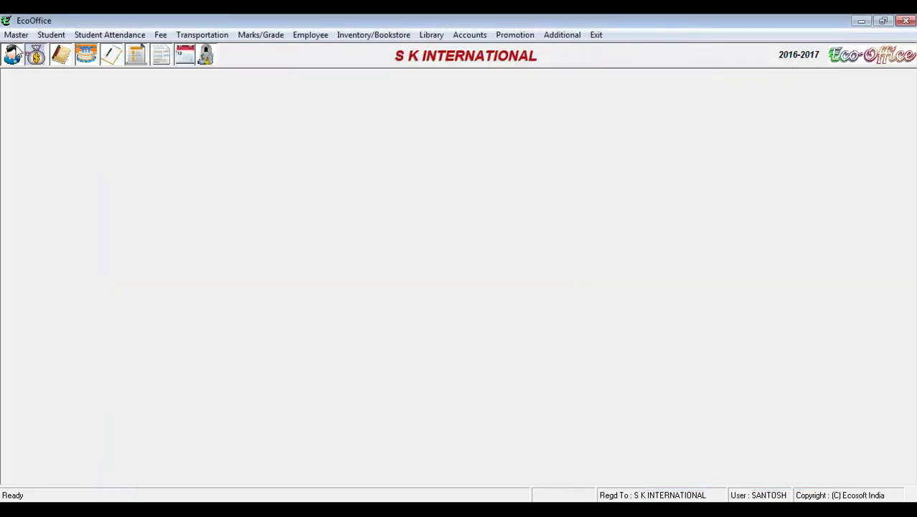
Step: Choose Student Sibling Details from the Student menu
{"action": "left_click", "coordinate": [51, 35]}
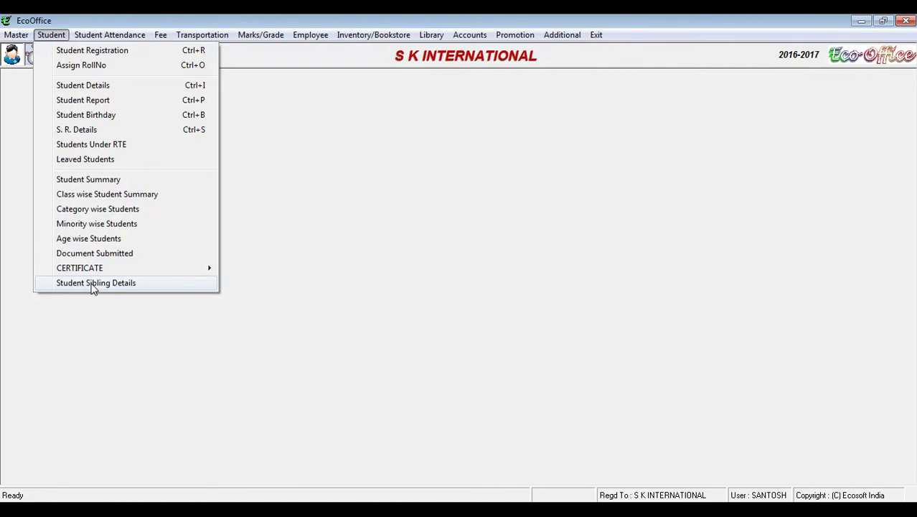
{"action": "left_click", "coordinate": [92, 283]}
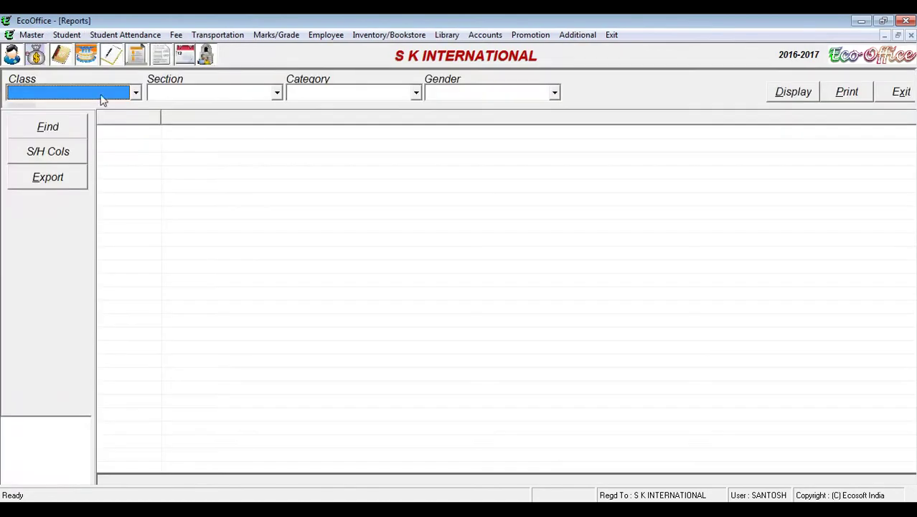
Step: Set the sibling report to all classes and sort it by Father Name
{"action": "left_click", "coordinate": [100, 90]}
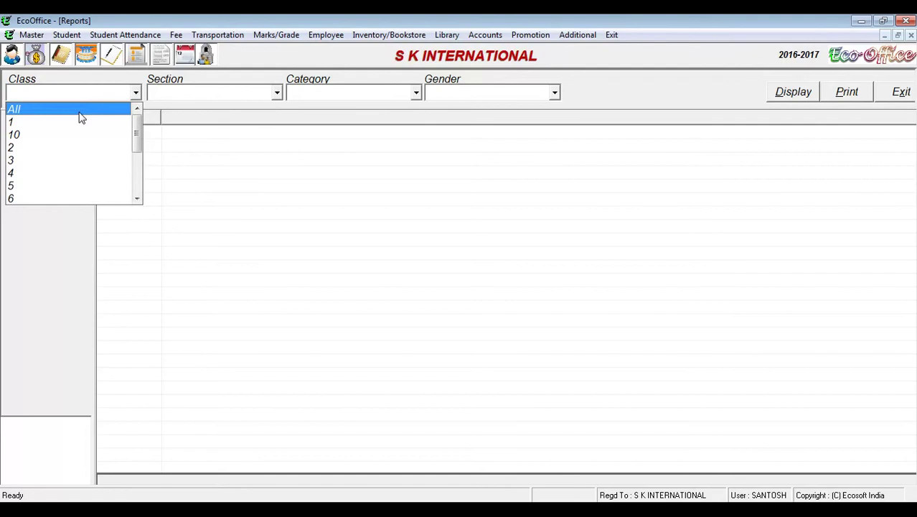
{"action": "left_click", "coordinate": [80, 113]}
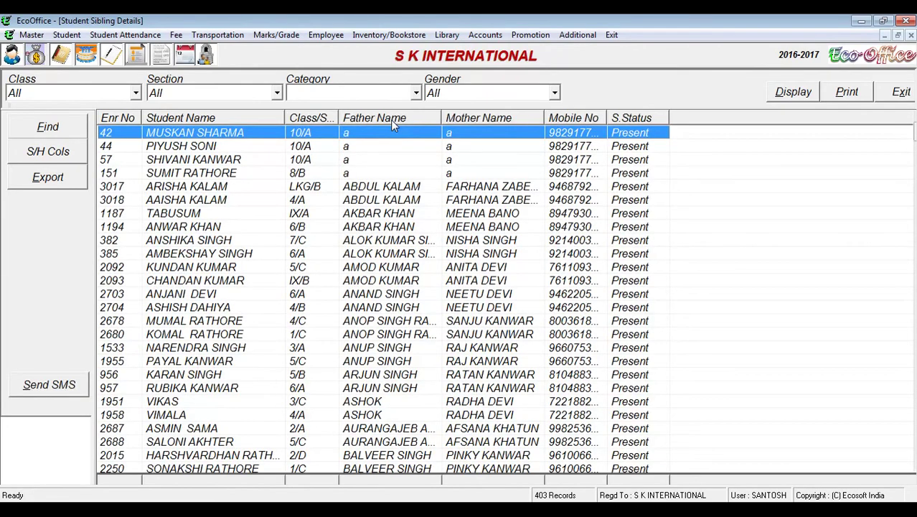
{"action": "left_click", "coordinate": [390, 120]}
{"action": "left_click", "coordinate": [390, 119]}
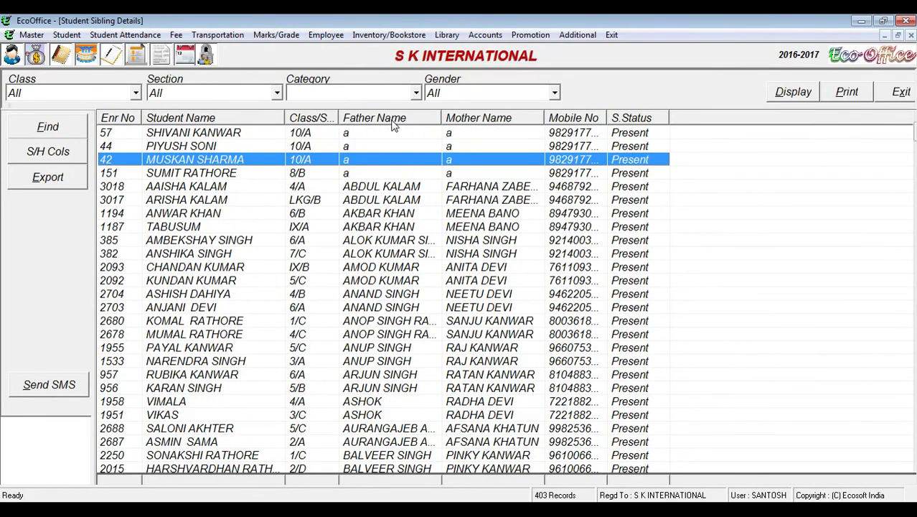
Step: Widen the Father Name and Mother Name columns and compare the first sibling pairs
{"action": "left_click", "coordinate": [385, 186]}
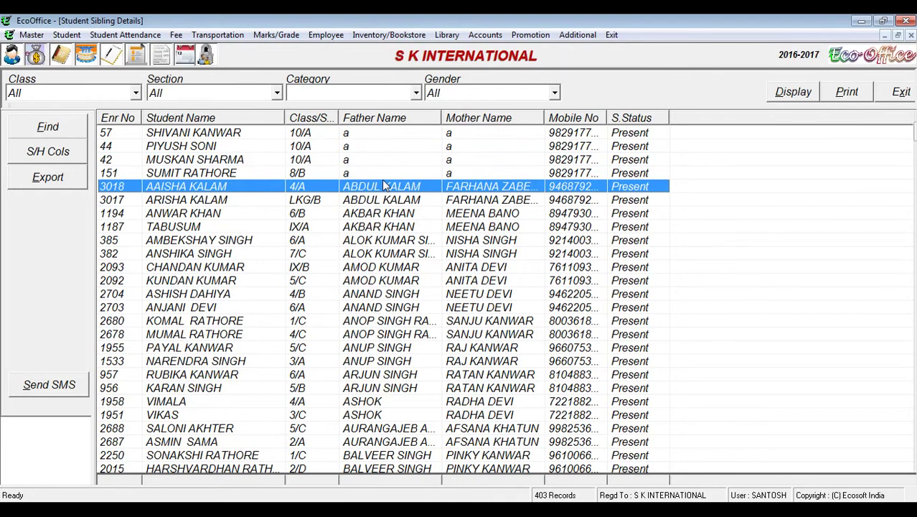
{"action": "left_click_drag", "start_coordinate": [442, 117], "coordinate": [472, 118]}
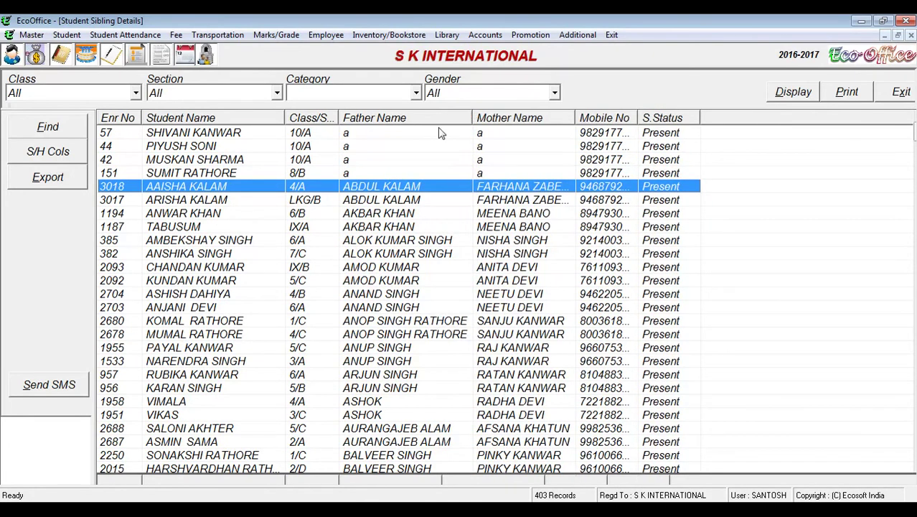
{"action": "left_click", "coordinate": [374, 202]}
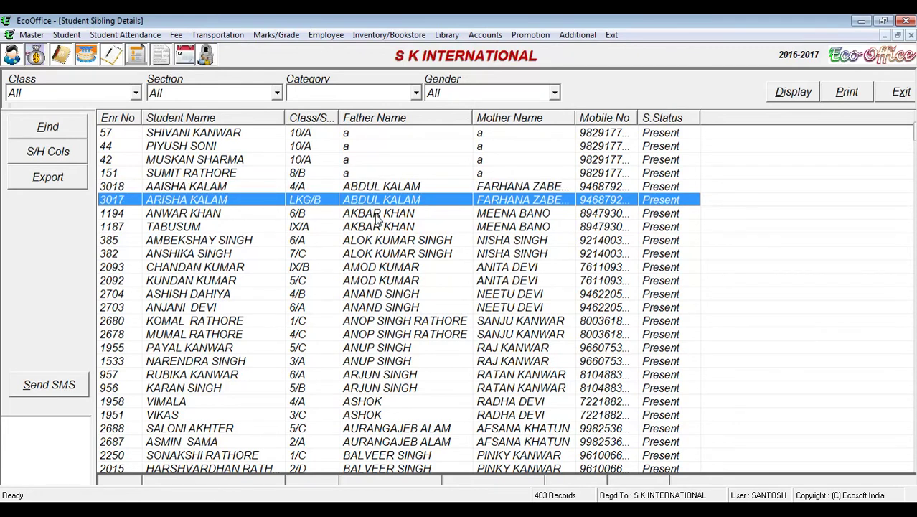
{"action": "left_click", "coordinate": [395, 189]}
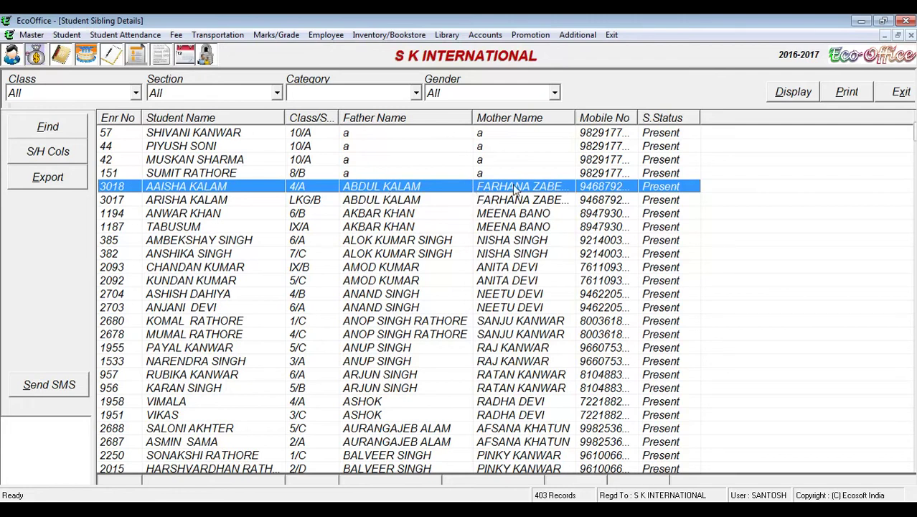
{"action": "left_click_drag", "start_coordinate": [574, 117], "coordinate": [625, 117]}
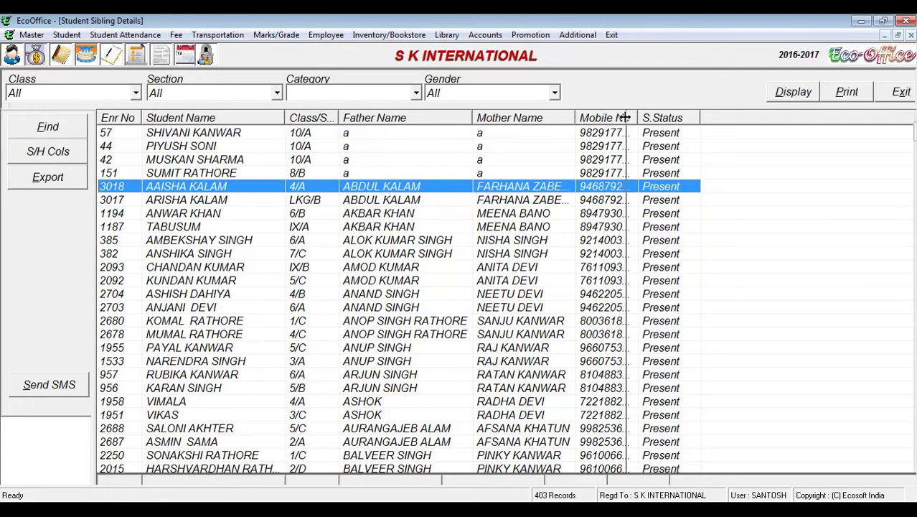
{"action": "left_click", "coordinate": [423, 200]}
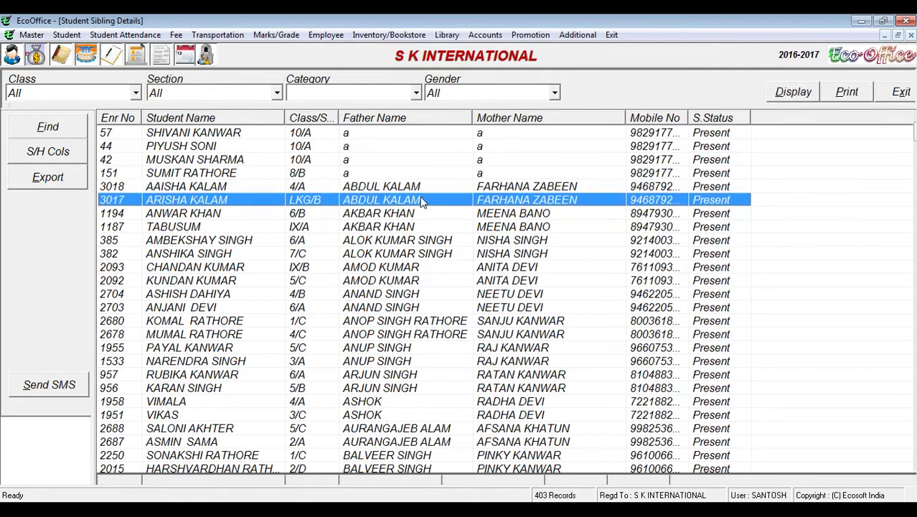
{"action": "left_click", "coordinate": [416, 214]}
{"action": "left_click", "coordinate": [412, 226]}
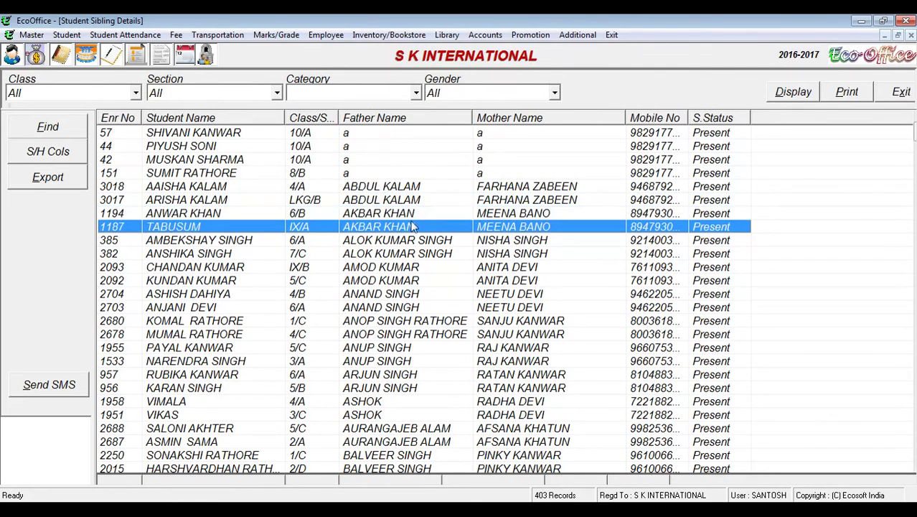
{"action": "left_click", "coordinate": [412, 217]}
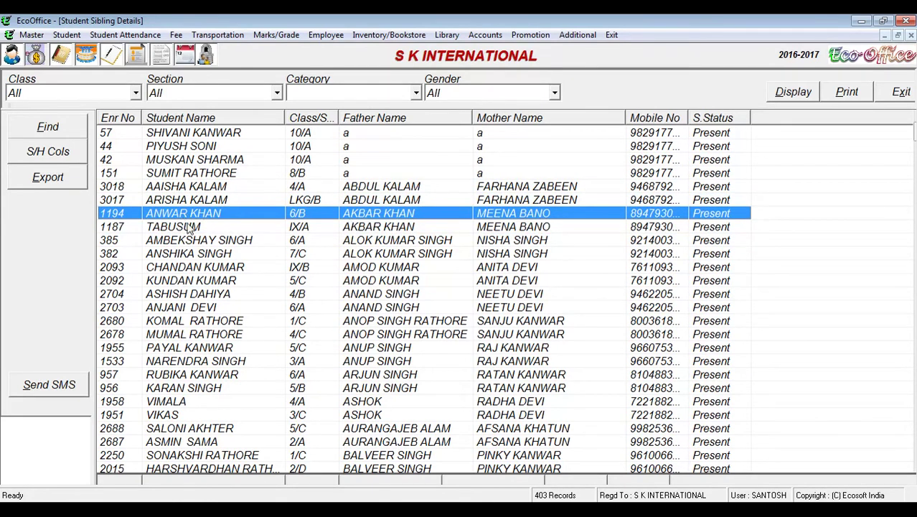
Step: Browse further sibling pairs and scroll through the rest of the sibling list
{"action": "left_click", "coordinate": [404, 239]}
{"action": "left_click", "coordinate": [405, 251]}
{"action": "left_click", "coordinate": [405, 244]}
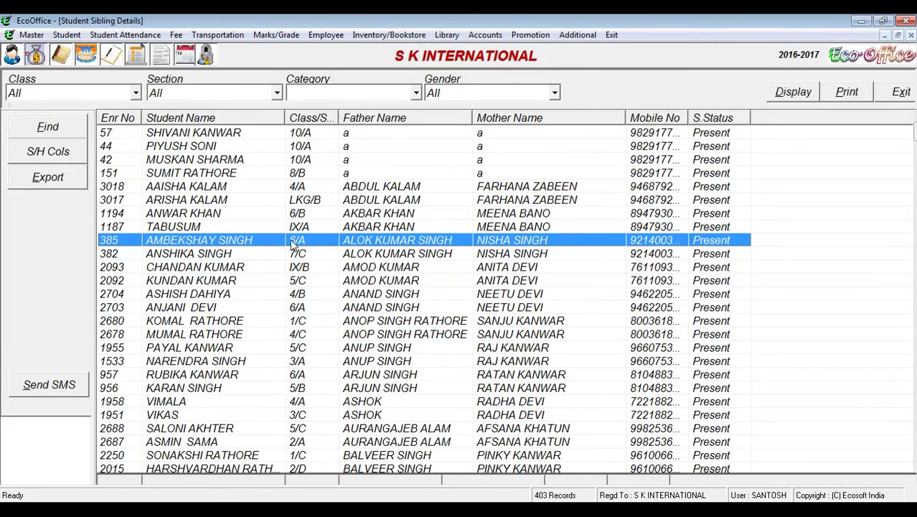
{"action": "left_click", "coordinate": [373, 258]}
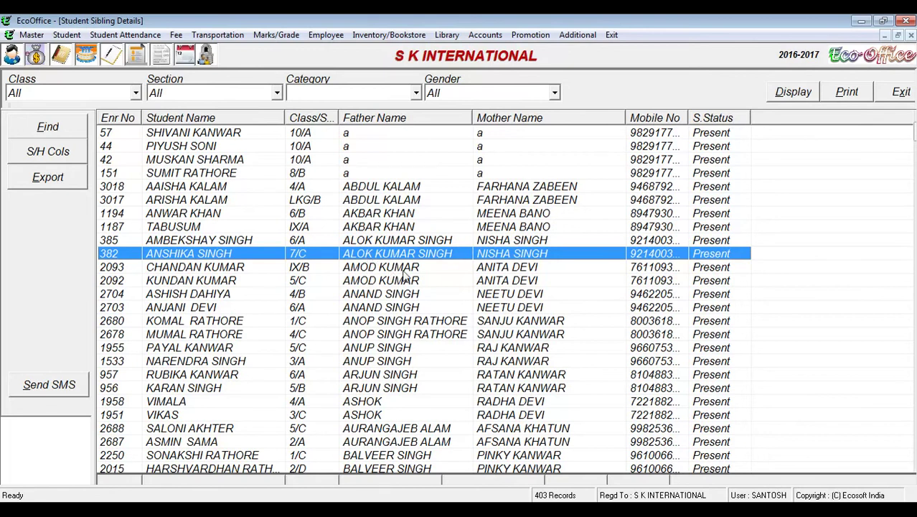
{"action": "left_click", "coordinate": [404, 270]}
{"action": "left_click", "coordinate": [417, 281]}
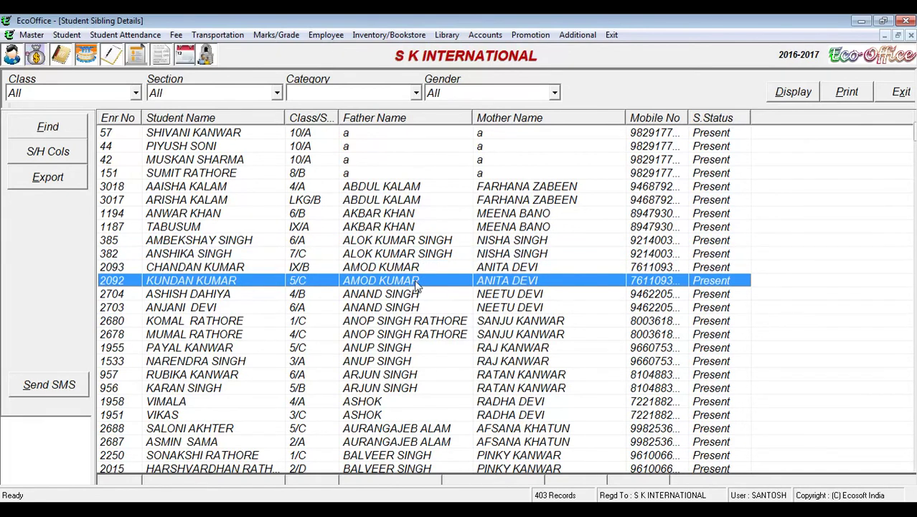
{"action": "left_click", "coordinate": [416, 270]}
{"action": "left_click", "coordinate": [416, 281]}
{"action": "left_click", "coordinate": [414, 269]}
{"action": "left_click", "coordinate": [415, 281]}
{"action": "left_click", "coordinate": [414, 296]}
{"action": "left_click", "coordinate": [409, 307]}
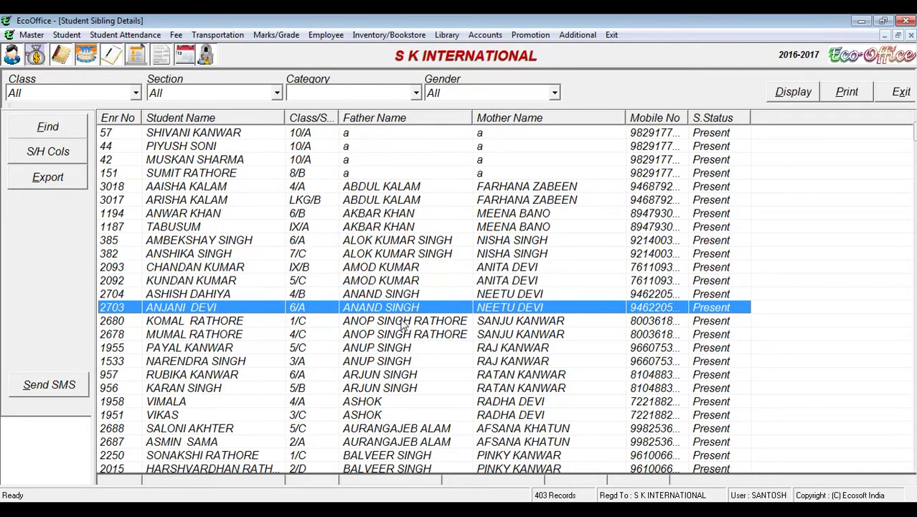
{"action": "left_click", "coordinate": [403, 321]}
{"action": "left_click", "coordinate": [414, 334]}
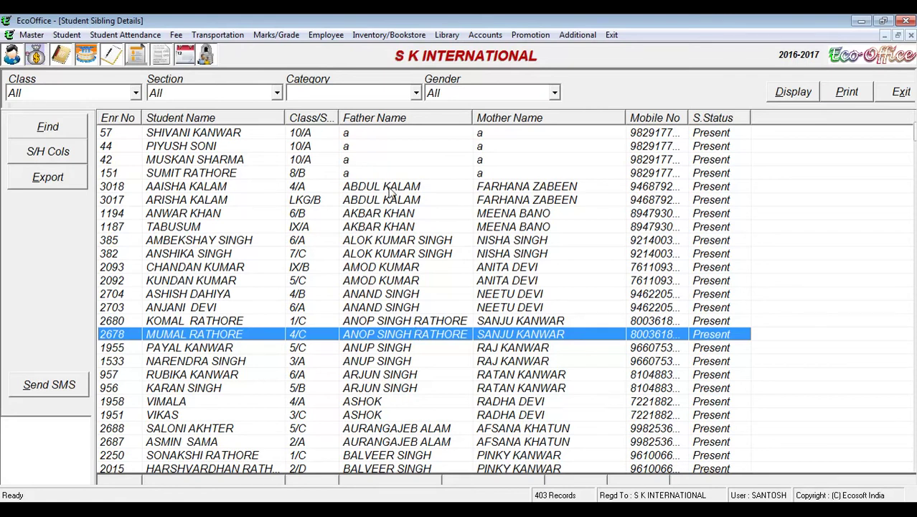
{"action": "scroll", "coordinate": [390, 191], "scroll_direction": "down", "scroll_amount": 7}
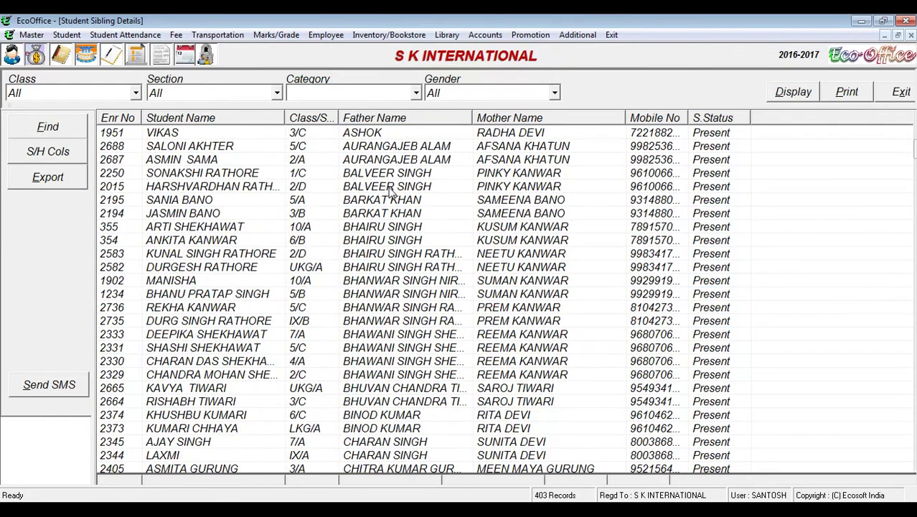
{"action": "scroll", "coordinate": [390, 191], "scroll_direction": "down", "scroll_amount": 20}
{"action": "scroll", "coordinate": [389, 191], "scroll_direction": "down", "scroll_amount": 18}
{"action": "scroll", "coordinate": [389, 191], "scroll_direction": "down", "scroll_amount": 9}
{"action": "scroll", "coordinate": [390, 191], "scroll_direction": "up", "scroll_amount": 20}
{"action": "scroll", "coordinate": [389, 191], "scroll_direction": "up", "scroll_amount": 20}
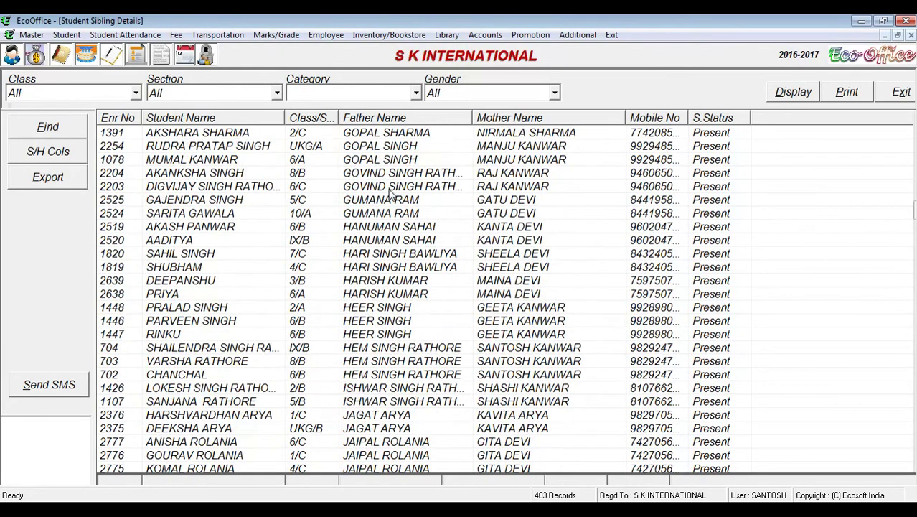
Step: Close the sibling report and open the Document Submitted report from the Student menu
{"action": "left_click", "coordinate": [890, 99]}
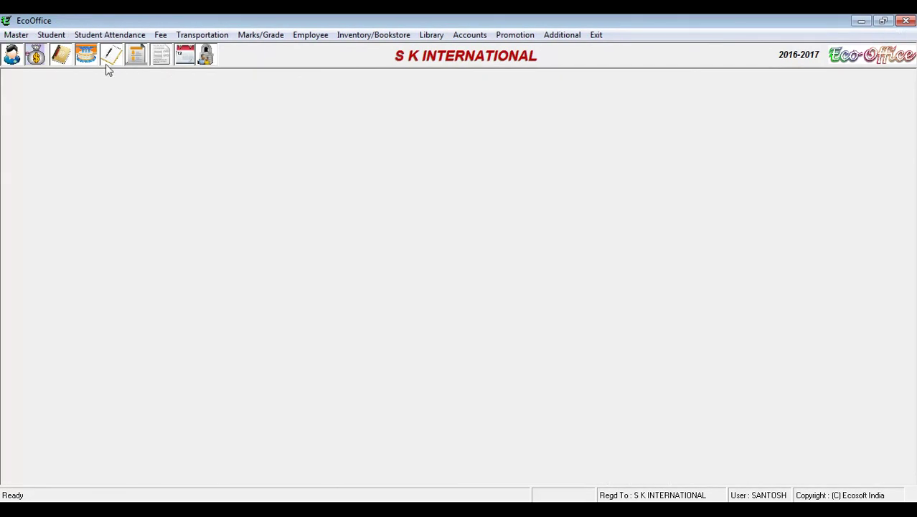
{"action": "left_click", "coordinate": [51, 35]}
{"action": "mouse_move", "coordinate": [77, 273]}
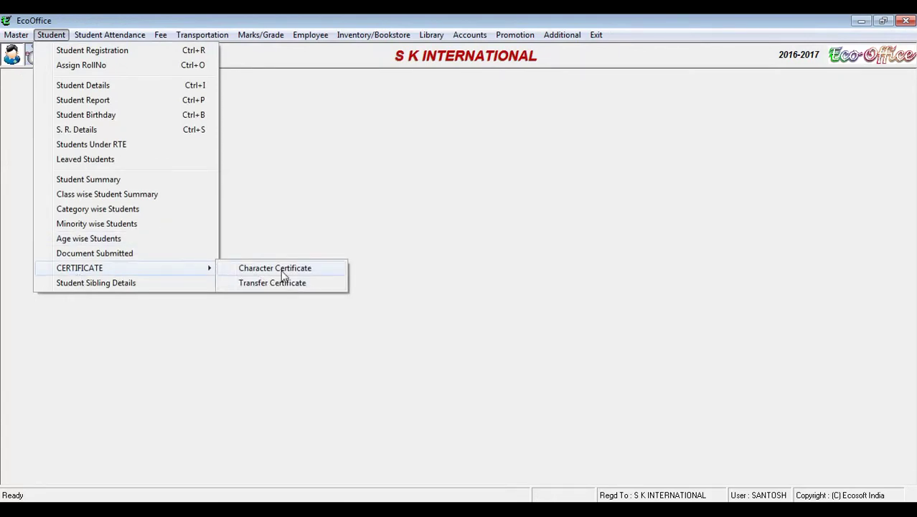
{"action": "left_click", "coordinate": [129, 260]}
Step: Display the Document Submitted report for class 10, then close it and reopen the Student menu
{"action": "left_click", "coordinate": [128, 97]}
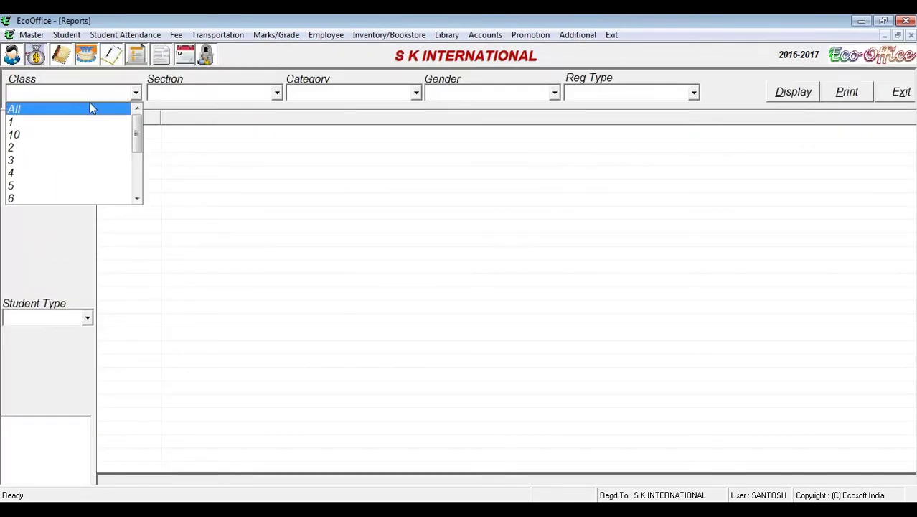
{"action": "left_click", "coordinate": [81, 135]}
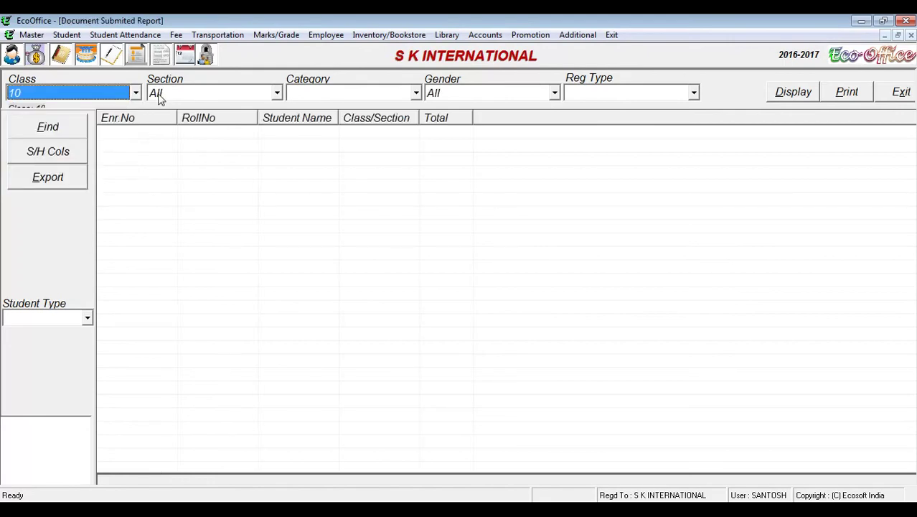
{"action": "left_click", "coordinate": [136, 94]}
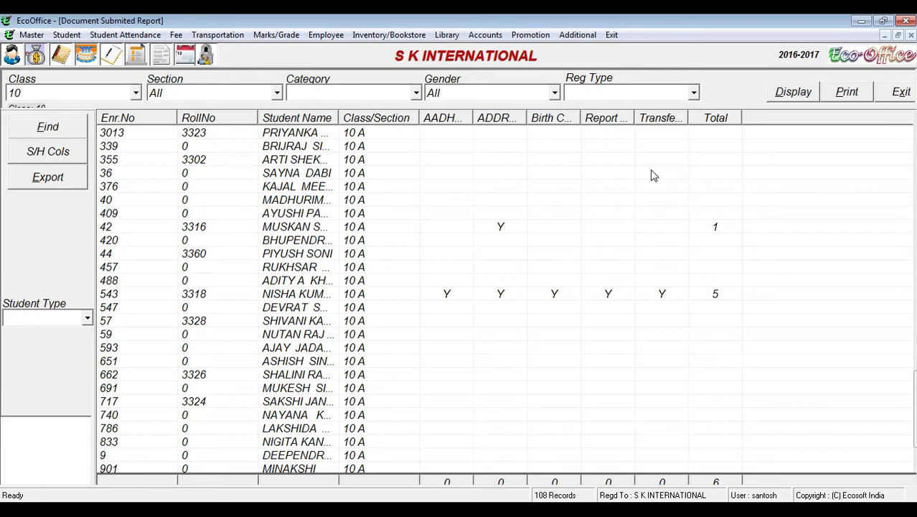
{"action": "left_click", "coordinate": [894, 101]}
{"action": "left_click", "coordinate": [51, 34]}
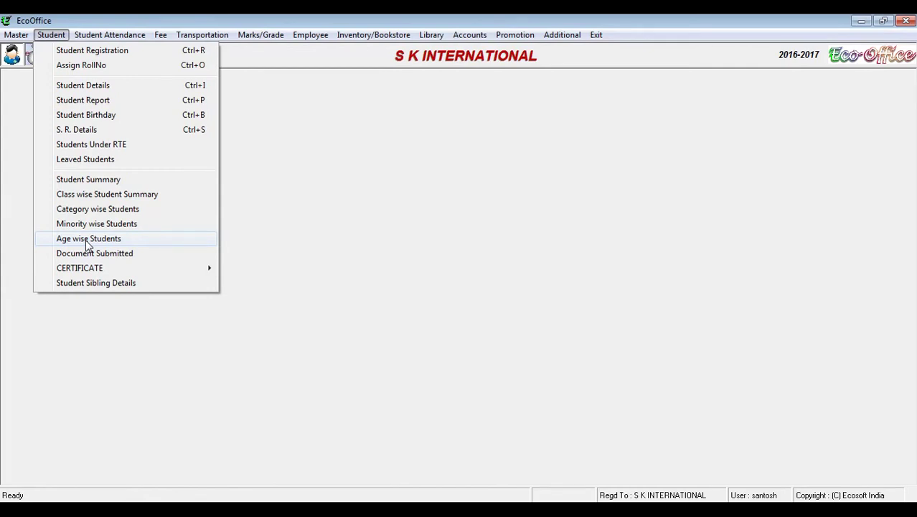
Step: Show the age-wise student counts for class 10 and browse the age 13 to 19 rows
{"action": "left_click", "coordinate": [87, 240]}
{"action": "left_click", "coordinate": [104, 96]}
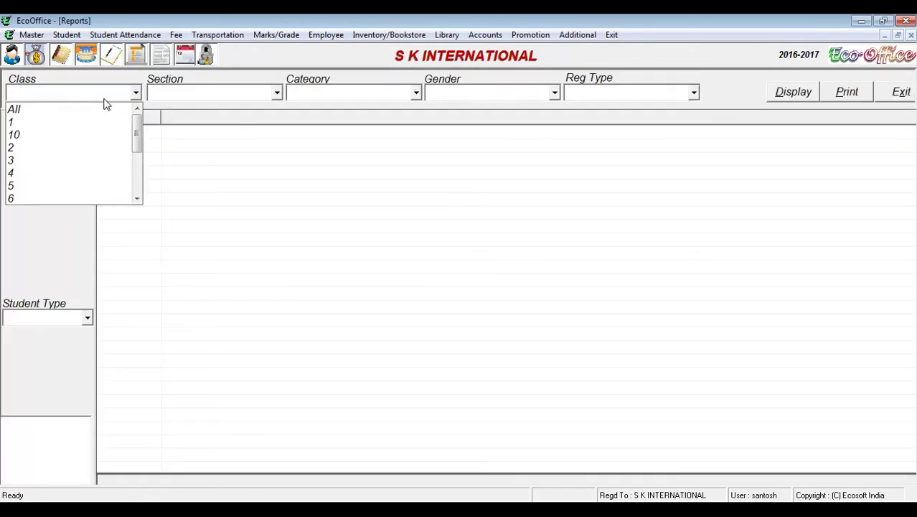
{"action": "left_click", "coordinate": [79, 135]}
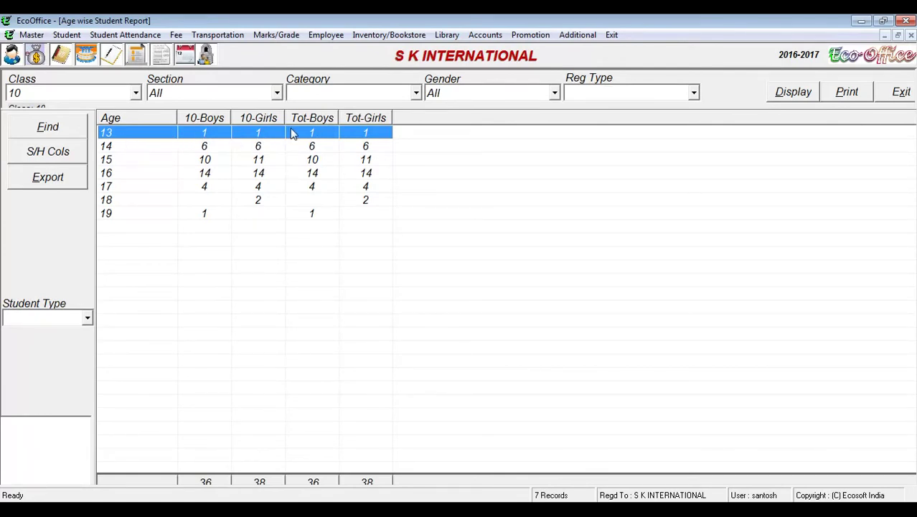
{"action": "left_click", "coordinate": [214, 149]}
{"action": "left_click", "coordinate": [213, 186]}
{"action": "left_click", "coordinate": [212, 213]}
{"action": "left_click", "coordinate": [214, 188]}
{"action": "left_click", "coordinate": [215, 159]}
{"action": "left_click", "coordinate": [214, 135]}
{"action": "left_click", "coordinate": [216, 161]}
{"action": "left_click", "coordinate": [213, 176]}
{"action": "left_click", "coordinate": [213, 188]}
{"action": "left_click", "coordinate": [214, 214]}
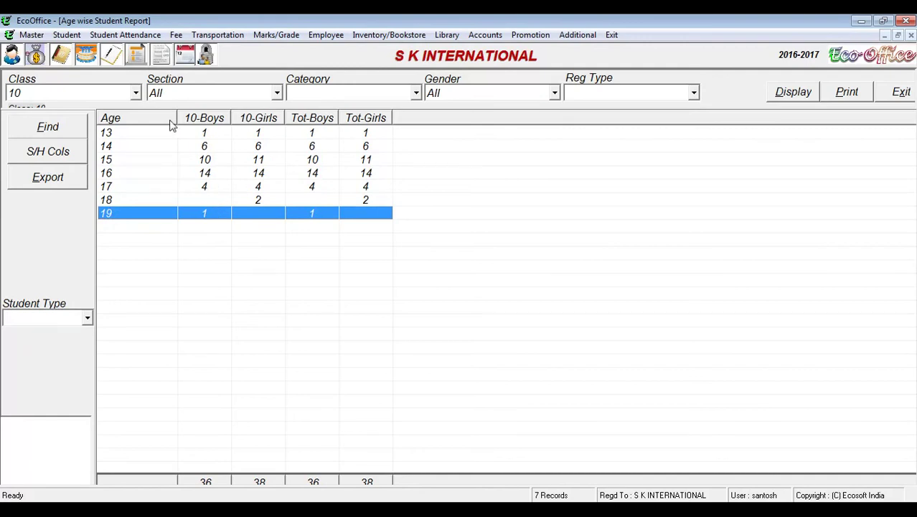
Step: Switch the age-wise report to all classes, review the under-5 to age 10 rows, then close it
{"action": "left_click", "coordinate": [134, 94]}
{"action": "scroll", "coordinate": [139, 135], "scroll_direction": "up", "scroll_amount": 3}
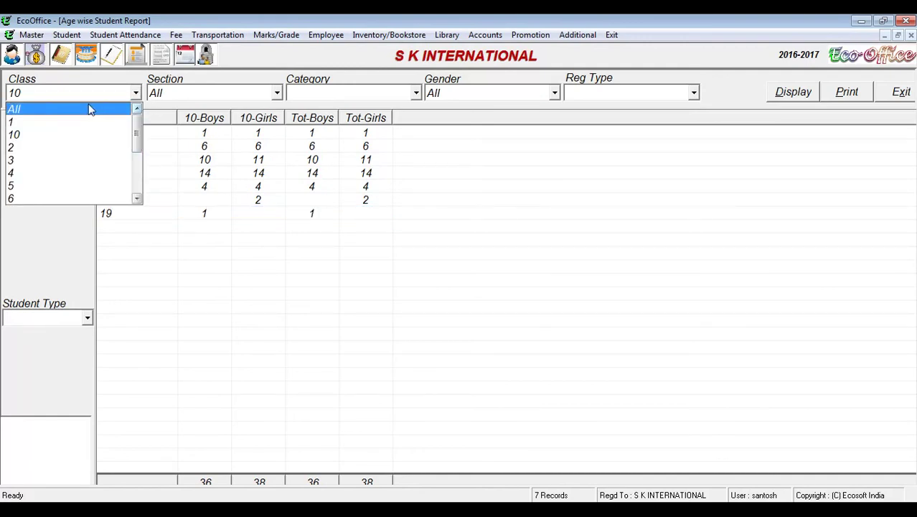
{"action": "left_click", "coordinate": [90, 109]}
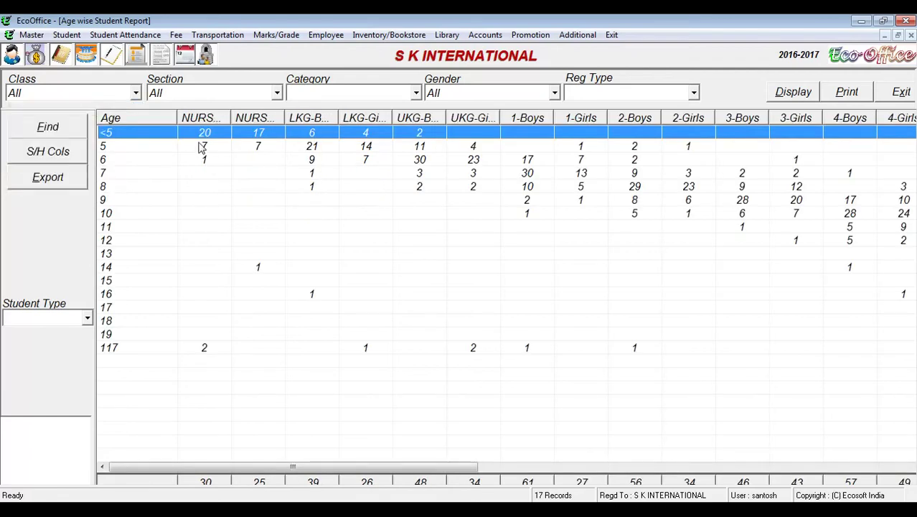
{"action": "left_click", "coordinate": [532, 176]}
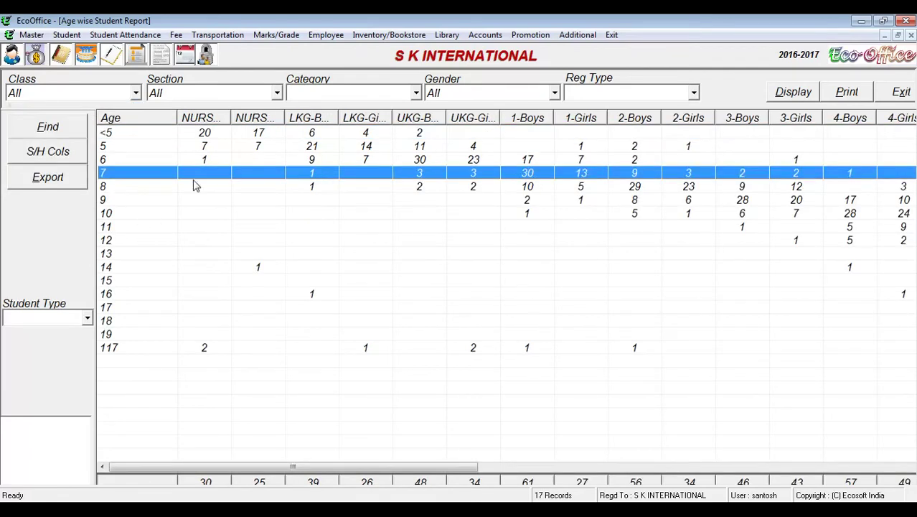
{"action": "left_click", "coordinate": [111, 134]}
{"action": "left_click", "coordinate": [113, 147]}
{"action": "left_click", "coordinate": [113, 160]}
{"action": "left_click", "coordinate": [111, 174]}
{"action": "left_click", "coordinate": [111, 188]}
{"action": "left_click", "coordinate": [112, 201]}
{"action": "left_click", "coordinate": [113, 214]}
{"action": "left_click_drag", "start_coordinate": [111, 228], "coordinate": [113, 160]}
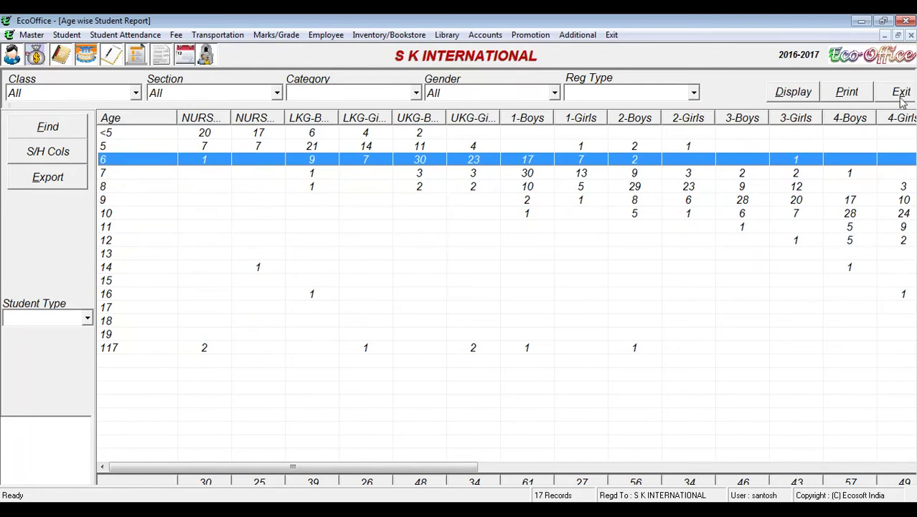
{"action": "left_click", "coordinate": [901, 92]}
{"action": "left_click", "coordinate": [52, 35]}
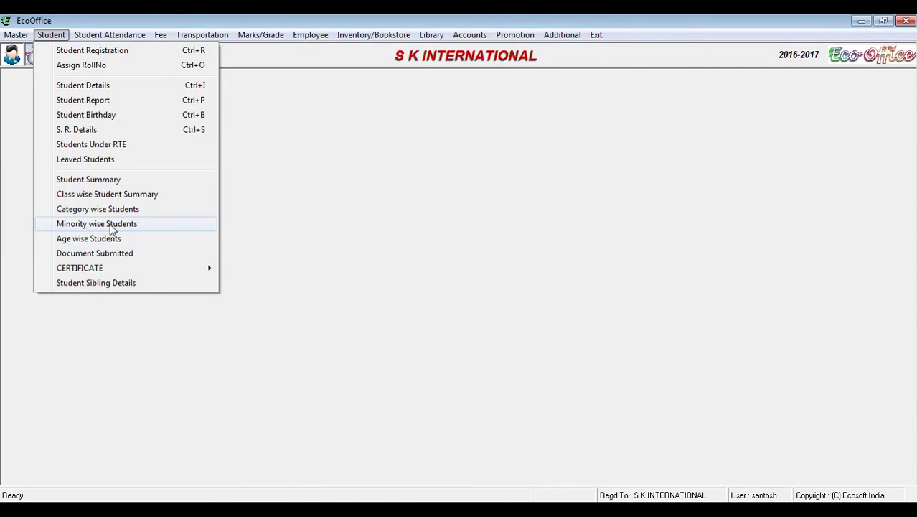
Step: Show the Minority Wise Students Summary for all classes, one General row, then close it
{"action": "left_click", "coordinate": [112, 223]}
{"action": "left_click", "coordinate": [88, 94]}
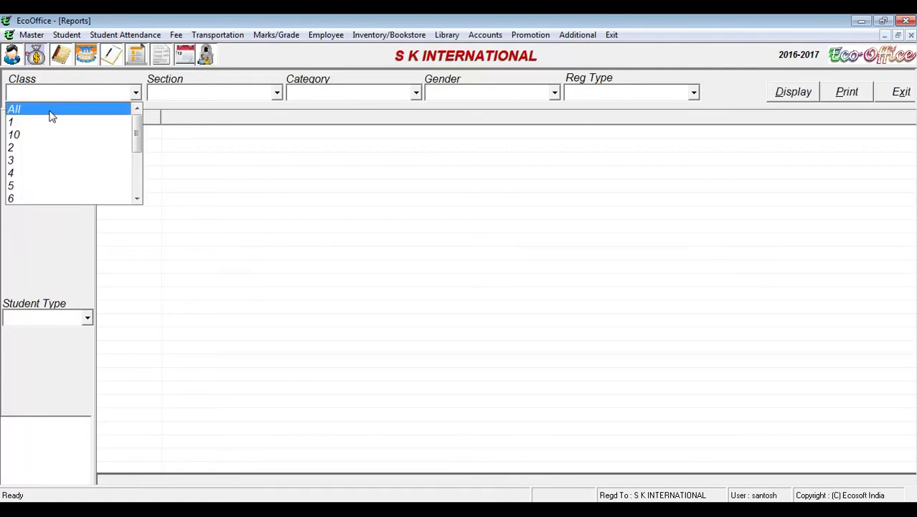
{"action": "left_click", "coordinate": [51, 116]}
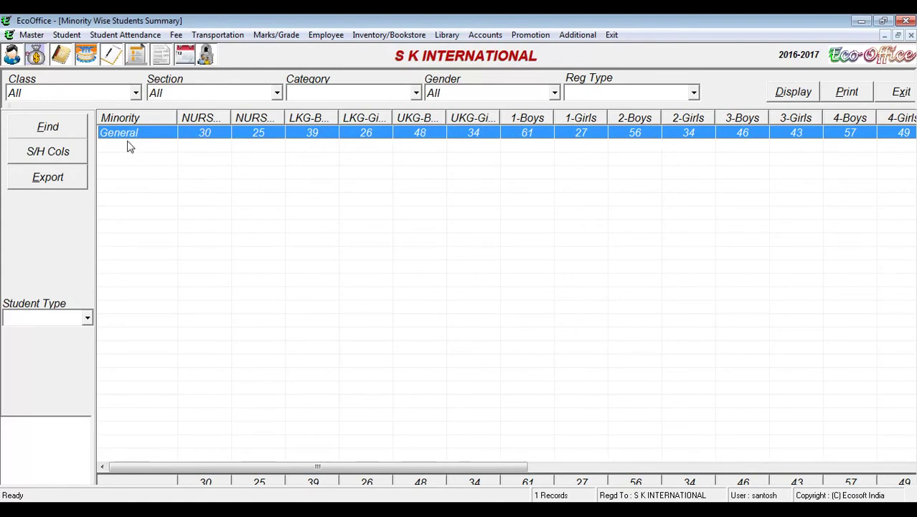
{"action": "left_click", "coordinate": [901, 92]}
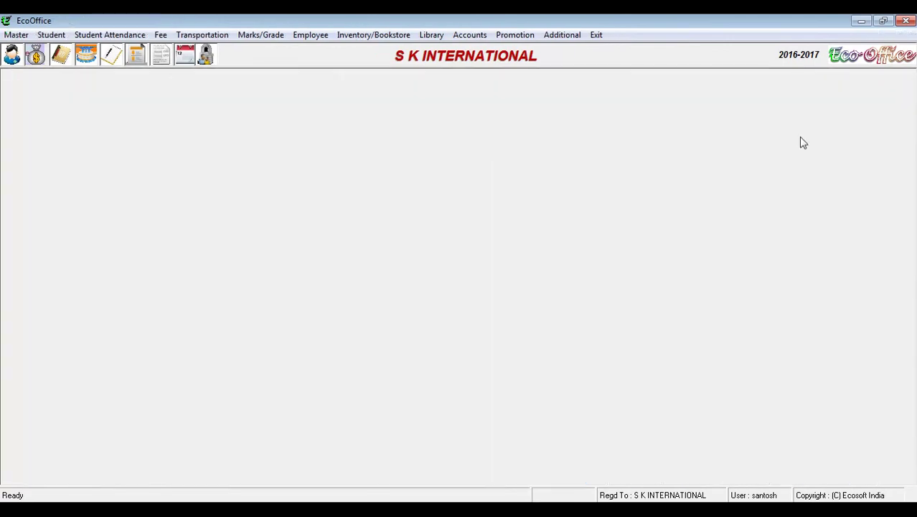
{"action": "left_click", "coordinate": [51, 34]}
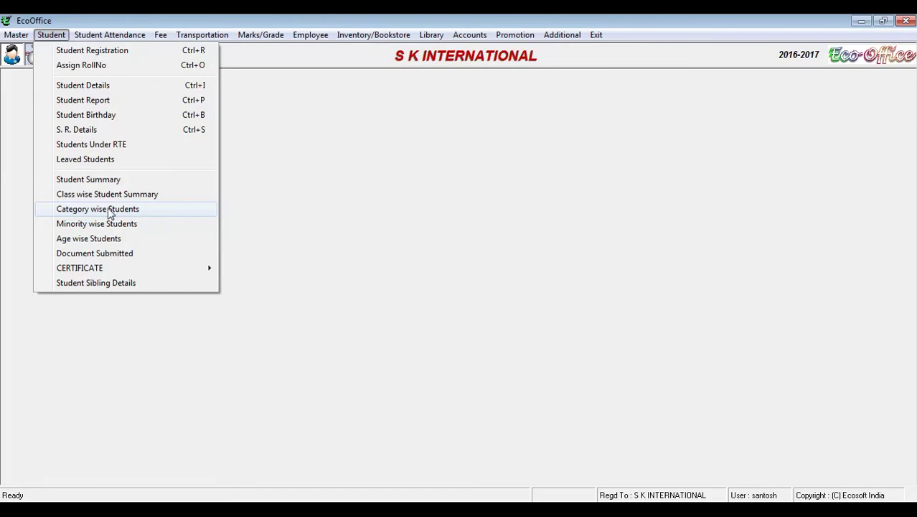
Step: Show Total Enrollment by Cast & Category for all classes, widen the General columns, then close it
{"action": "left_click", "coordinate": [110, 209]}
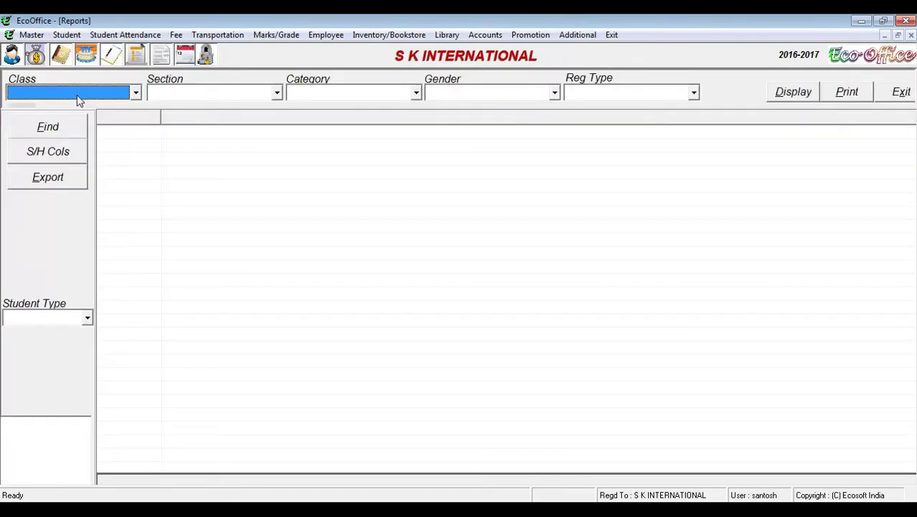
{"action": "left_click", "coordinate": [78, 93]}
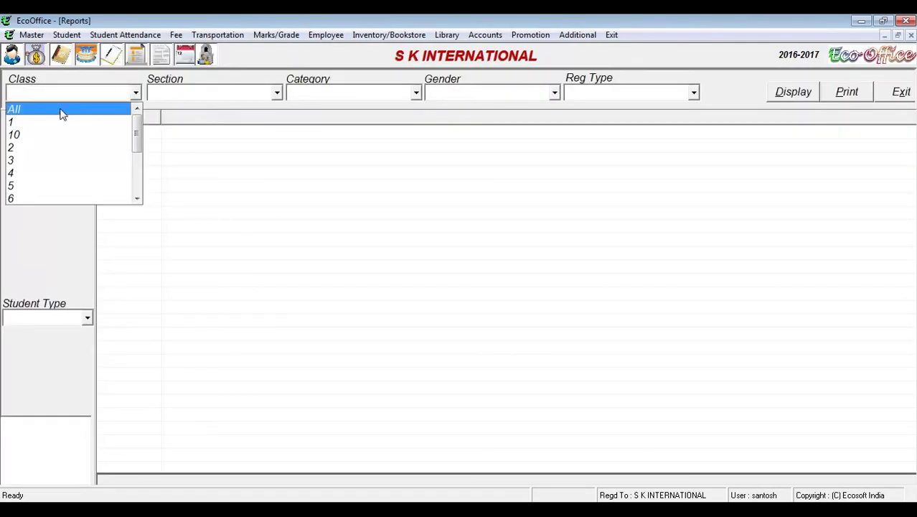
{"action": "left_click", "coordinate": [62, 112]}
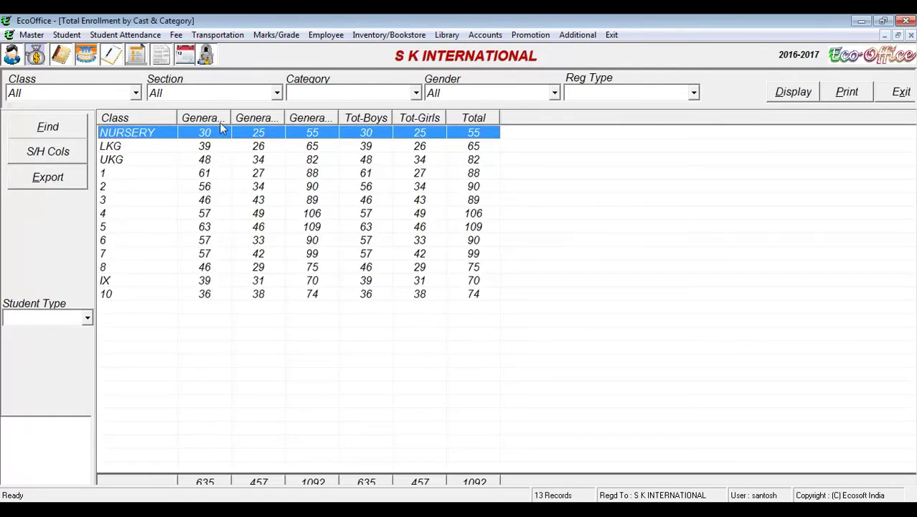
{"action": "left_click_drag", "start_coordinate": [231, 121], "coordinate": [300, 122]}
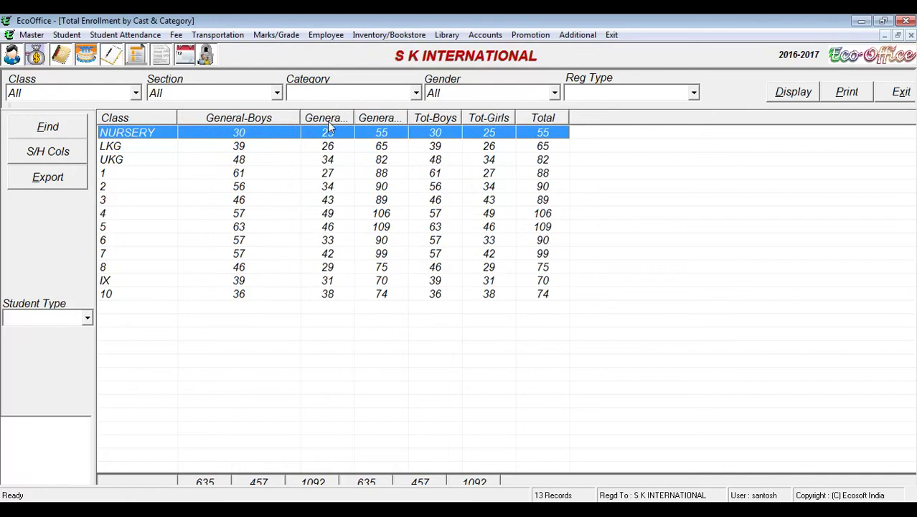
{"action": "left_click_drag", "start_coordinate": [355, 118], "coordinate": [427, 118]}
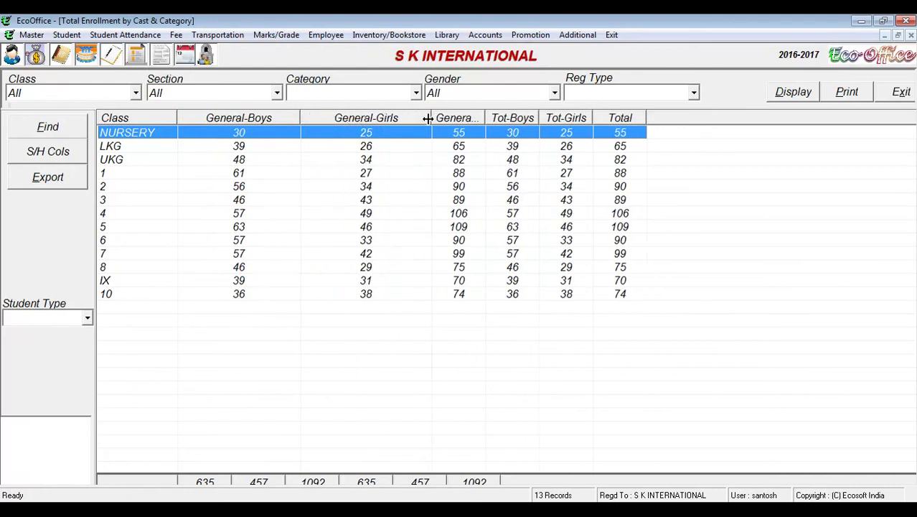
{"action": "left_click_drag", "start_coordinate": [489, 118], "coordinate": [562, 118]}
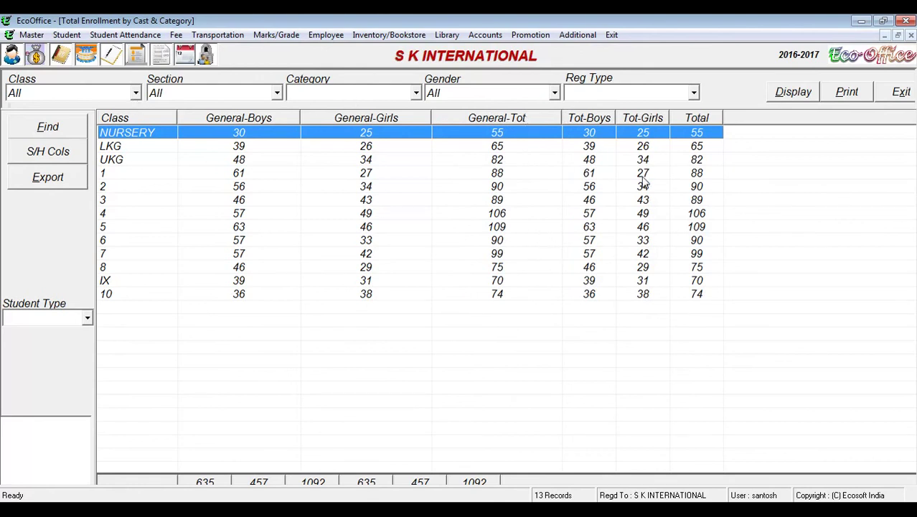
{"action": "left_click", "coordinate": [888, 101]}
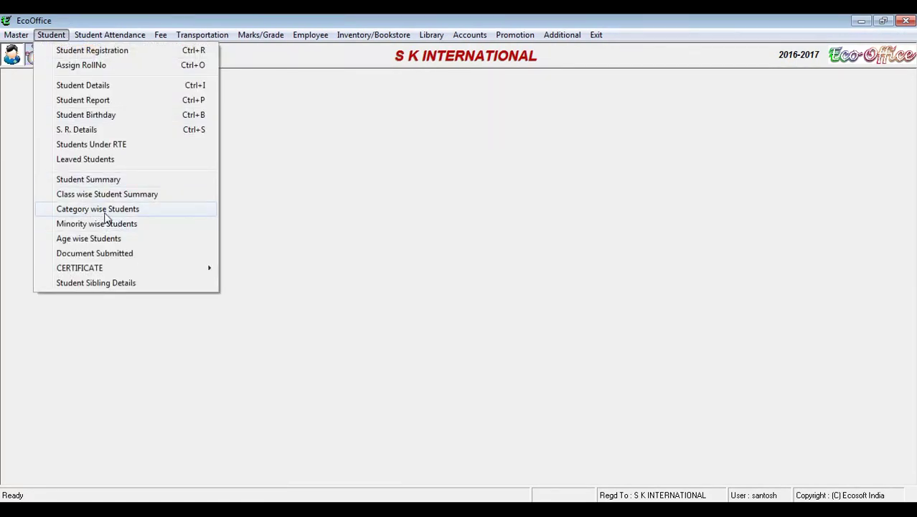
Step: Reopen the category-wise report for all classes and close it again
{"action": "left_click", "coordinate": [107, 211]}
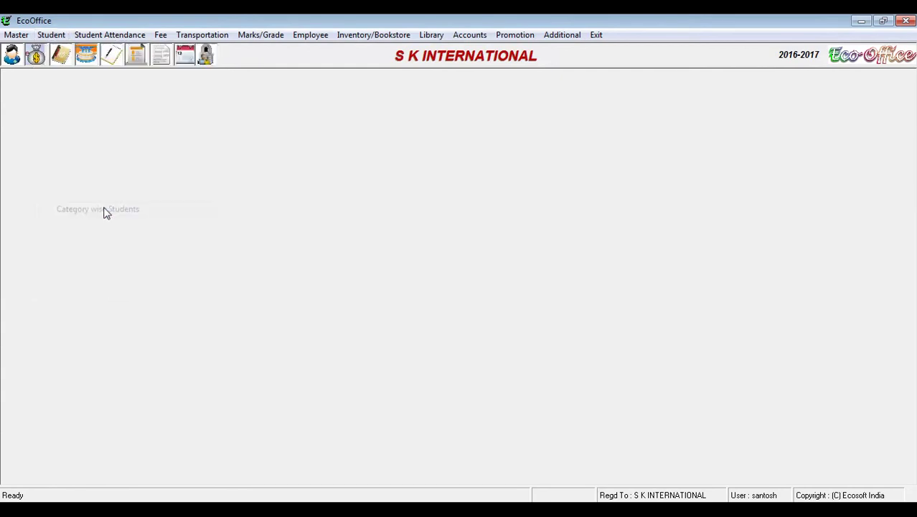
{"action": "left_click", "coordinate": [68, 93]}
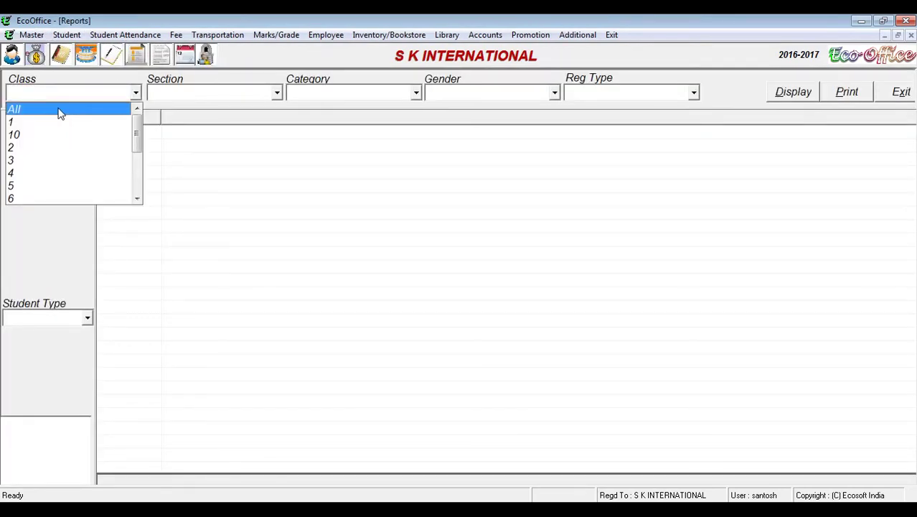
{"action": "left_click", "coordinate": [60, 109]}
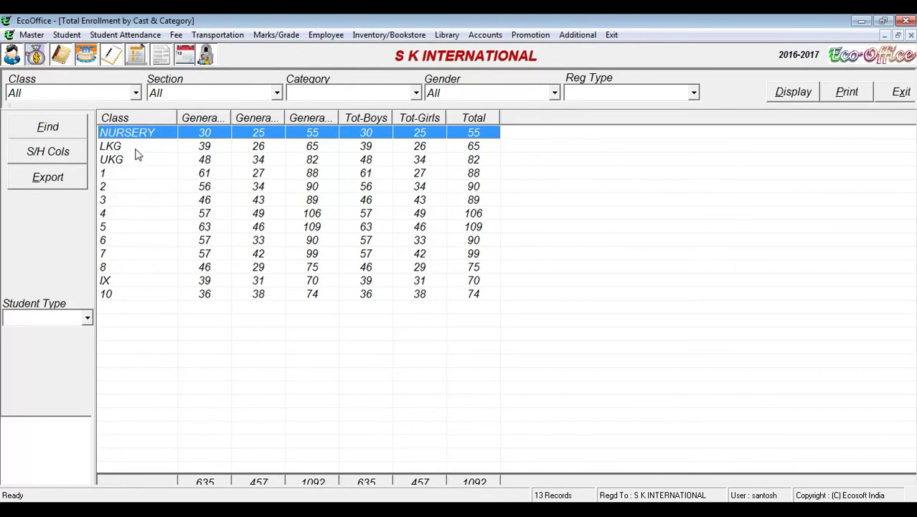
{"action": "left_click", "coordinate": [889, 94]}
{"action": "left_click", "coordinate": [61, 34]}
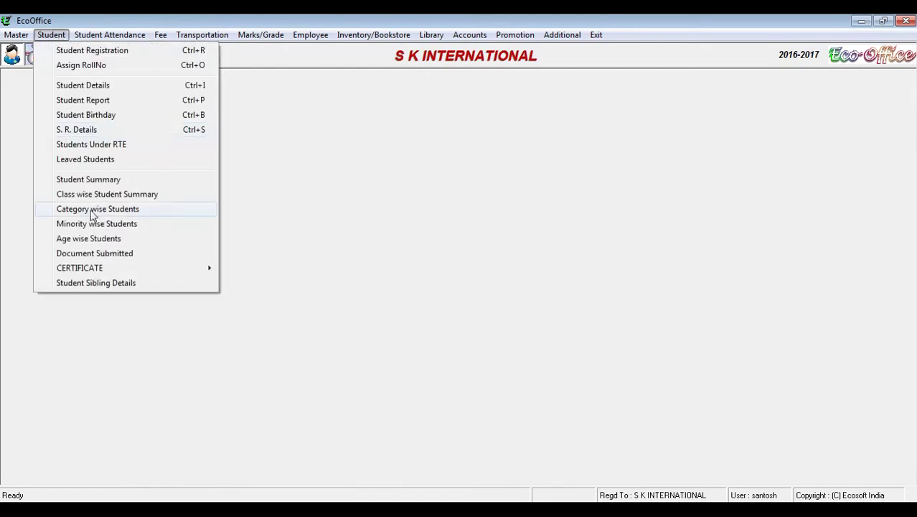
Step: Review the Class wise Summary of 13 classes and 1092 students, then close it
{"action": "left_click", "coordinate": [118, 196]}
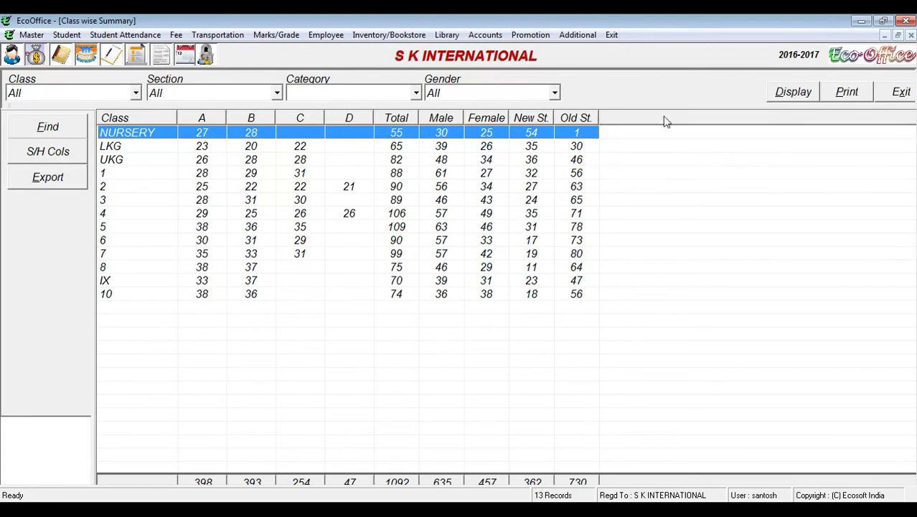
{"action": "left_click", "coordinate": [896, 95]}
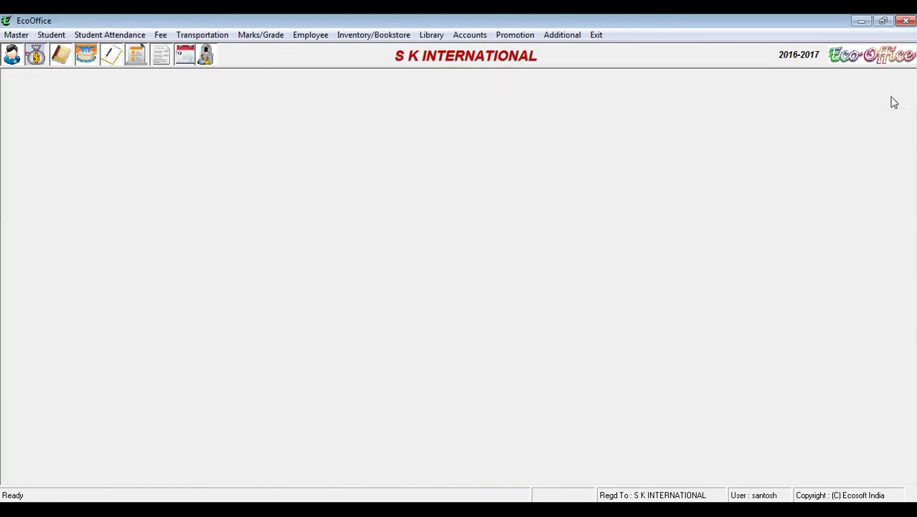
{"action": "left_click", "coordinate": [57, 36]}
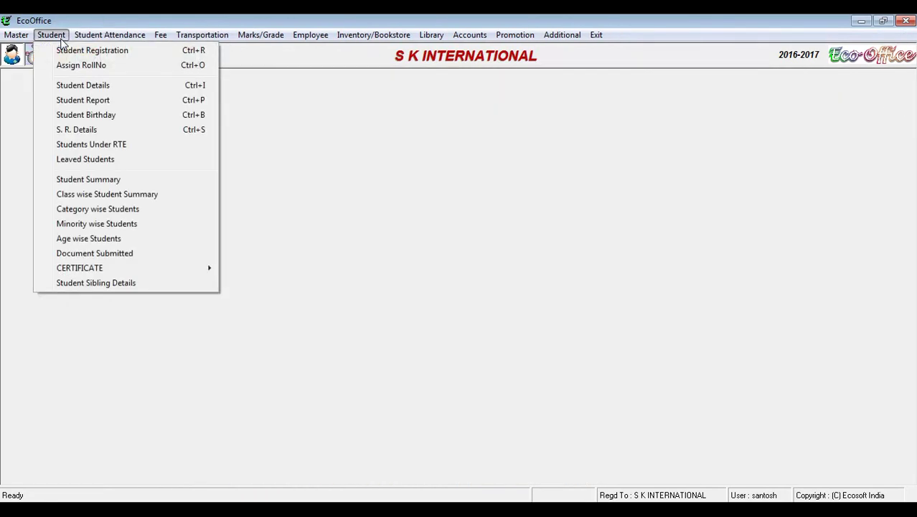
Step: Show the section-wise Student Summary for all classes, scroll its 37 rows, then close it
{"action": "left_click", "coordinate": [114, 184]}
{"action": "left_click", "coordinate": [96, 99]}
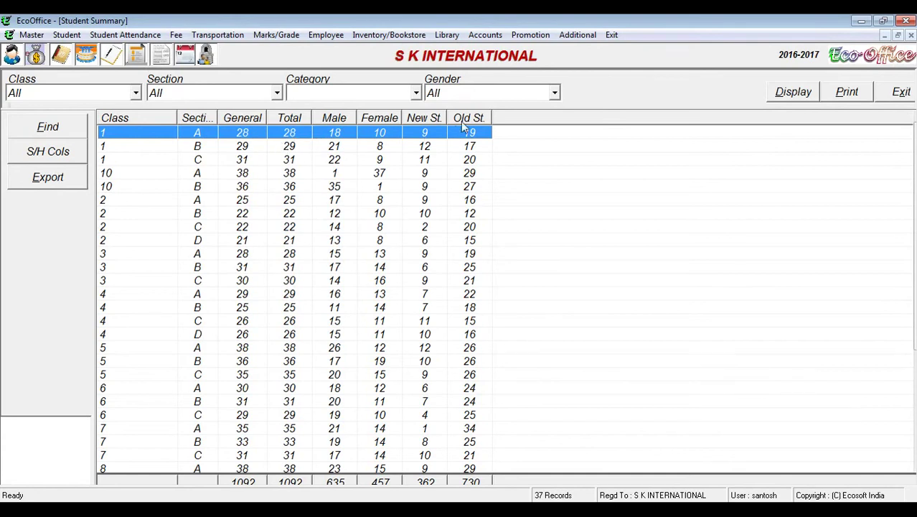
{"action": "left_click", "coordinate": [239, 214]}
{"action": "scroll", "coordinate": [239, 225], "scroll_direction": "down", "scroll_amount": 4}
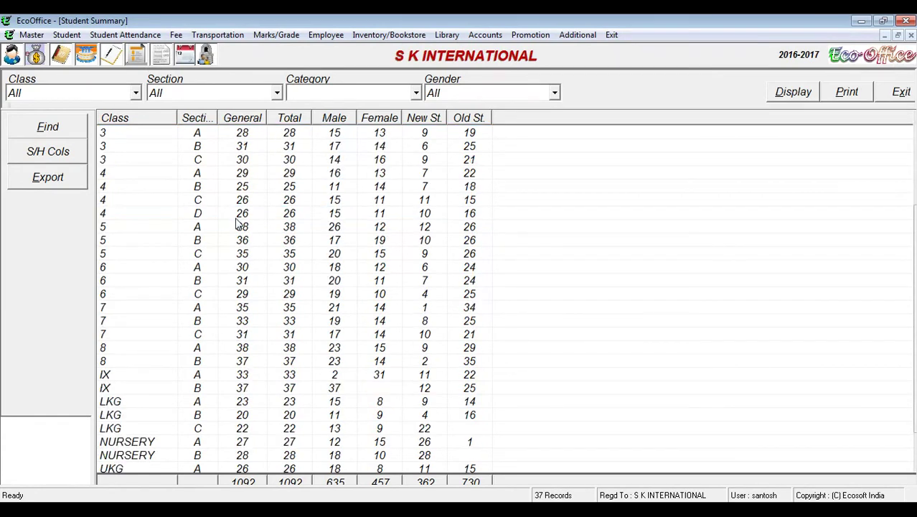
{"action": "scroll", "coordinate": [237, 224], "scroll_direction": "up", "scroll_amount": 4}
{"action": "scroll", "coordinate": [243, 187], "scroll_direction": "down", "scroll_amount": 4}
{"action": "scroll", "coordinate": [244, 187], "scroll_direction": "up", "scroll_amount": 4}
{"action": "left_click", "coordinate": [900, 92]}
{"action": "left_click", "coordinate": [51, 35]}
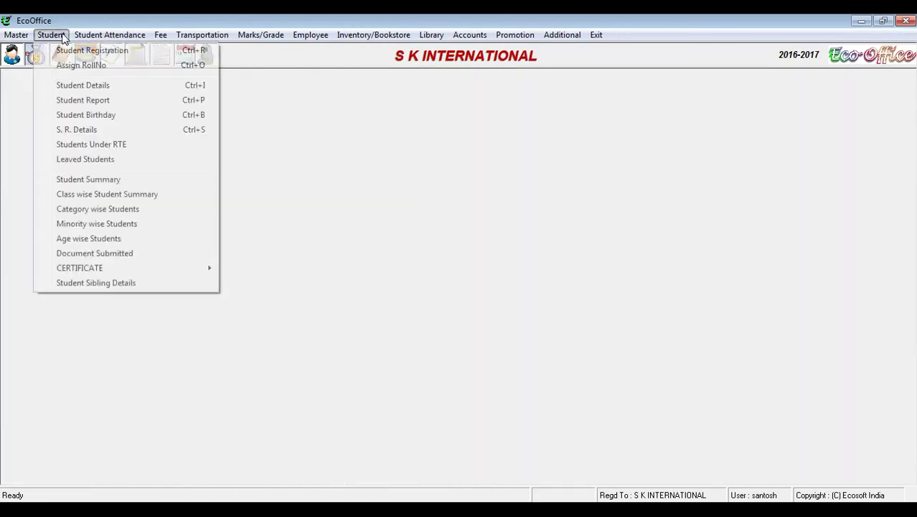
Step: Display the 1860 leaved student records for all classes, then close the list
{"action": "left_click", "coordinate": [90, 161]}
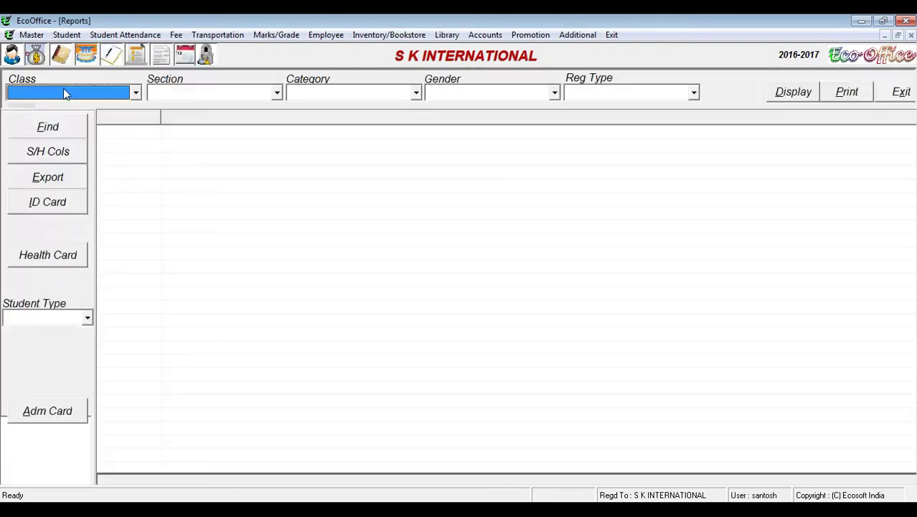
{"action": "left_click", "coordinate": [62, 92]}
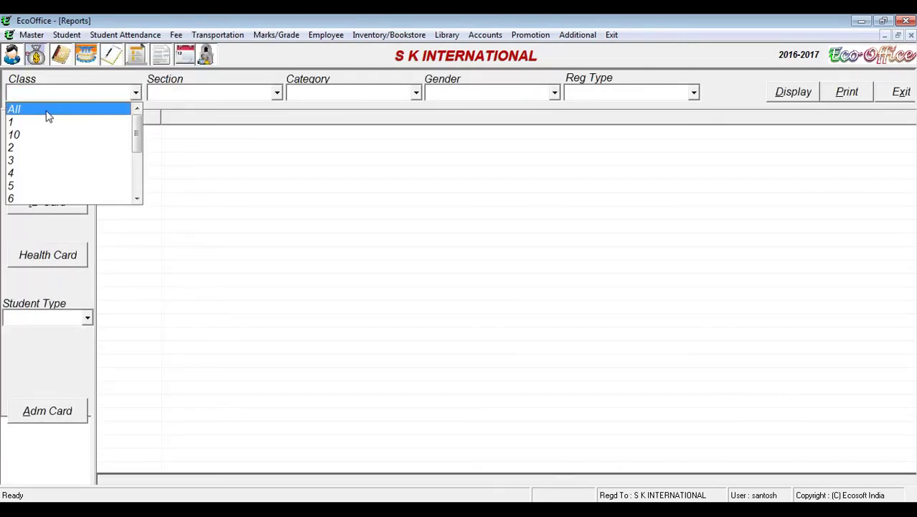
{"action": "left_click", "coordinate": [48, 110]}
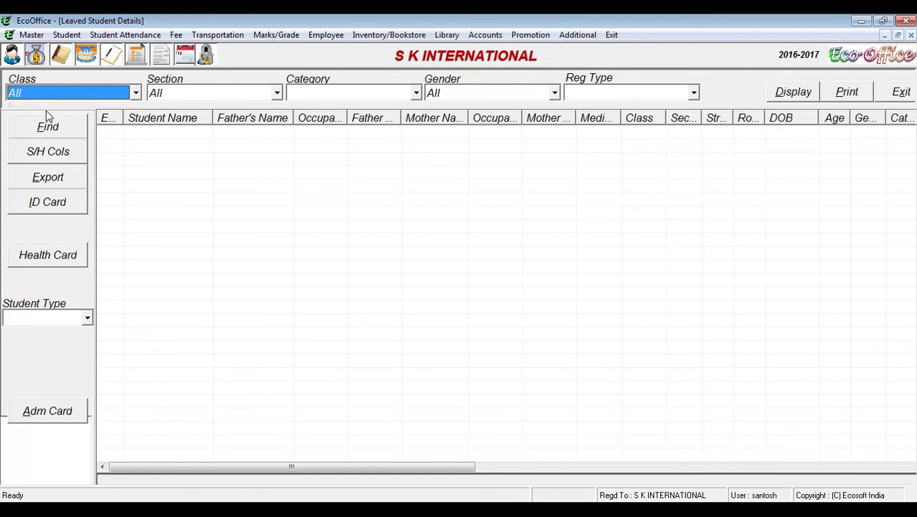
{"action": "left_click", "coordinate": [46, 112]}
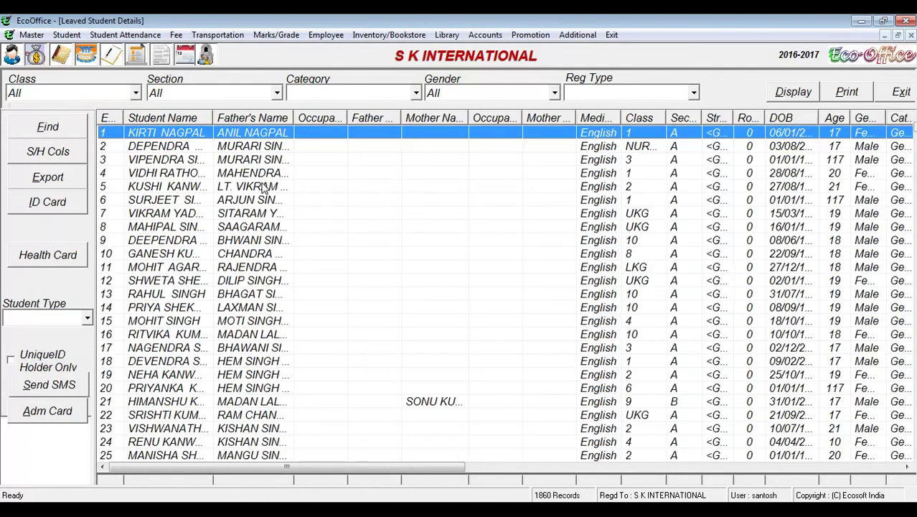
{"action": "left_click", "coordinate": [284, 226]}
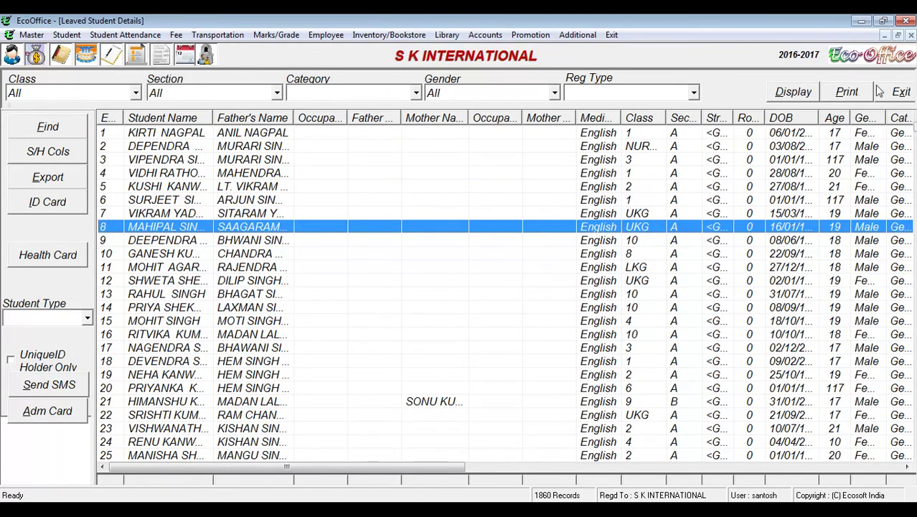
{"action": "left_click", "coordinate": [898, 96]}
Step: Show the single Students Under RTE record for all classes, widen the Enr No column, then close
{"action": "left_click", "coordinate": [60, 36]}
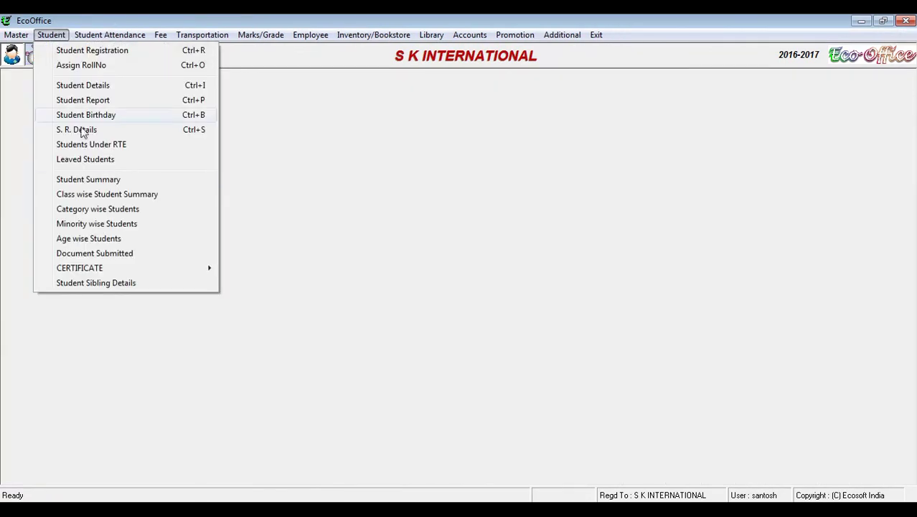
{"action": "left_click", "coordinate": [128, 147]}
{"action": "left_click", "coordinate": [106, 98]}
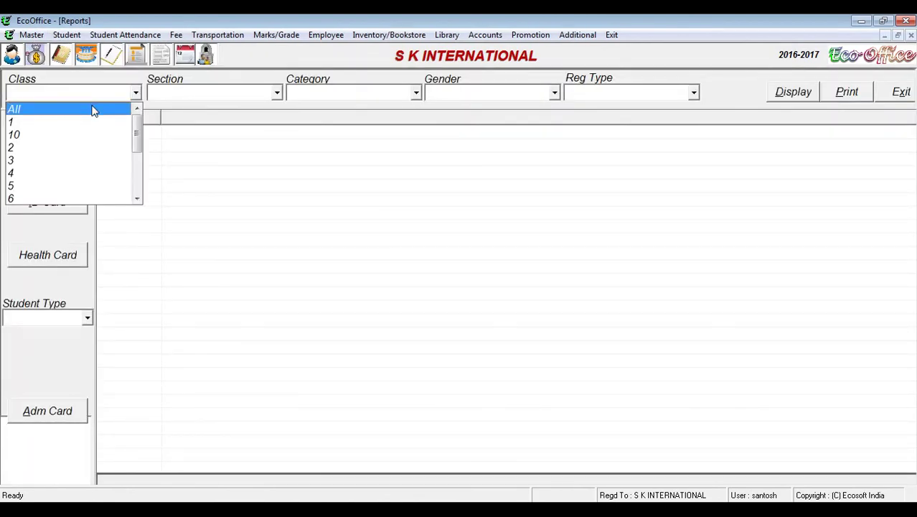
{"action": "left_click", "coordinate": [93, 111]}
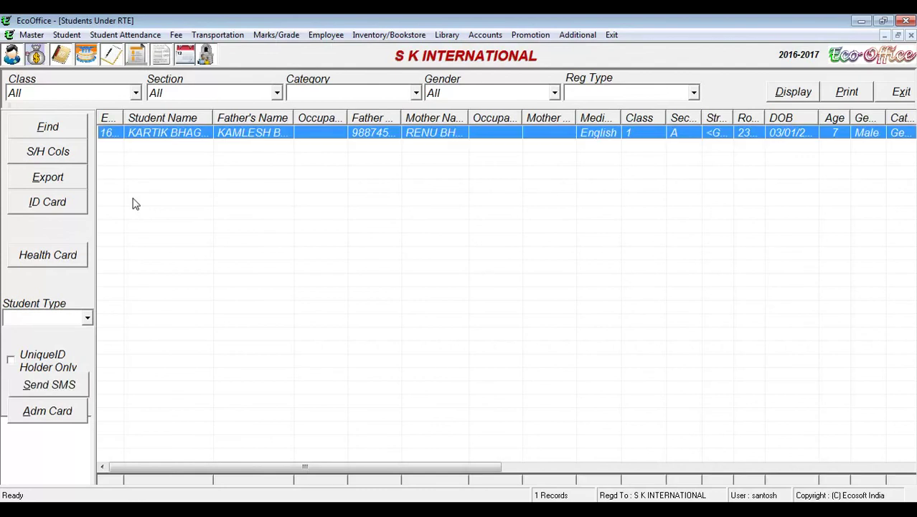
{"action": "left_click_drag", "start_coordinate": [123, 117], "coordinate": [192, 117]}
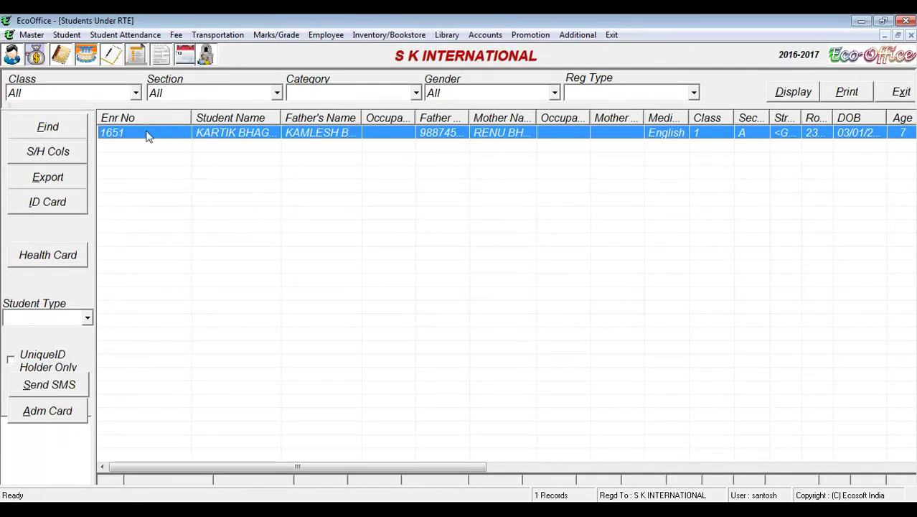
{"action": "left_click", "coordinate": [898, 93]}
{"action": "left_click", "coordinate": [51, 34]}
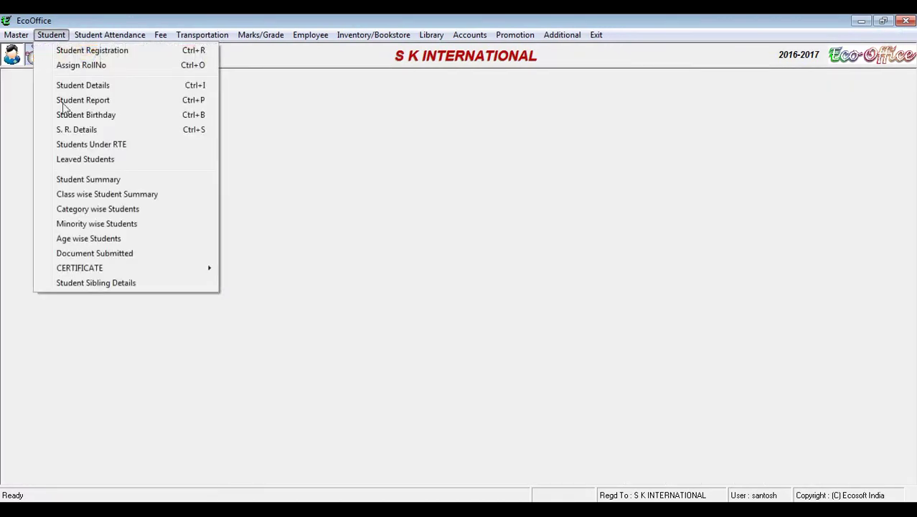
Step: Load a student's S.R. Register record and inspect the cells of its register rows
{"action": "left_click", "coordinate": [83, 130]}
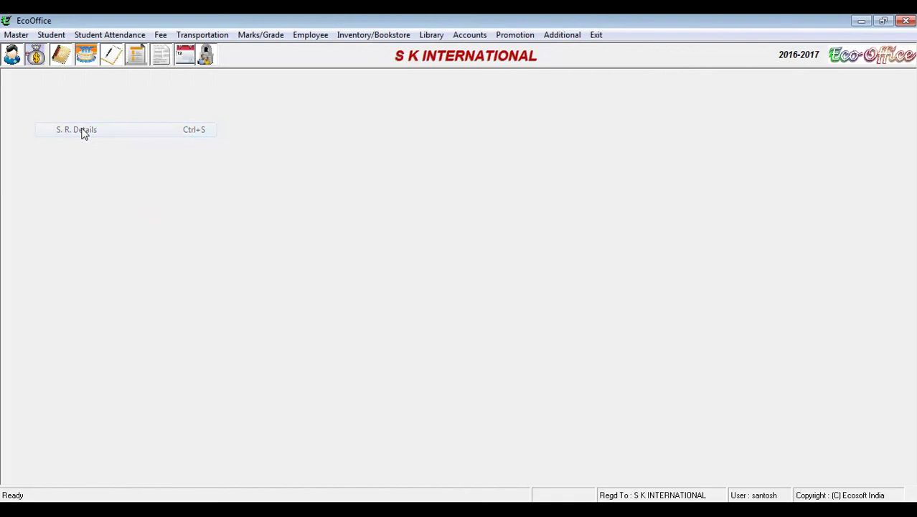
{"action": "left_click", "coordinate": [384, 94]}
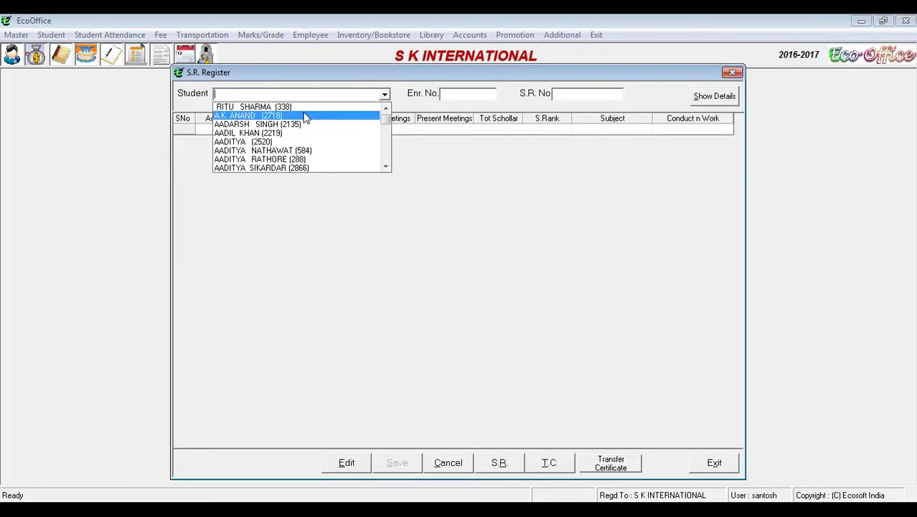
{"action": "left_click", "coordinate": [267, 150]}
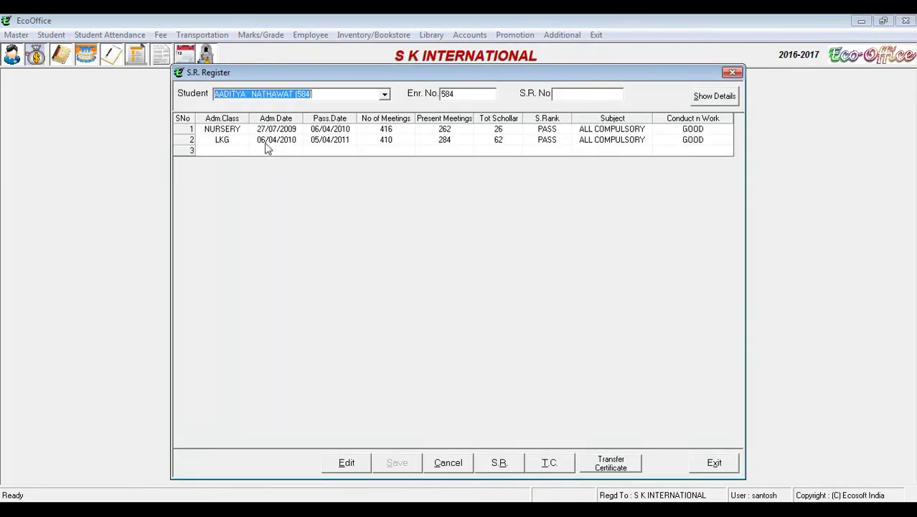
{"action": "left_click", "coordinate": [224, 151]}
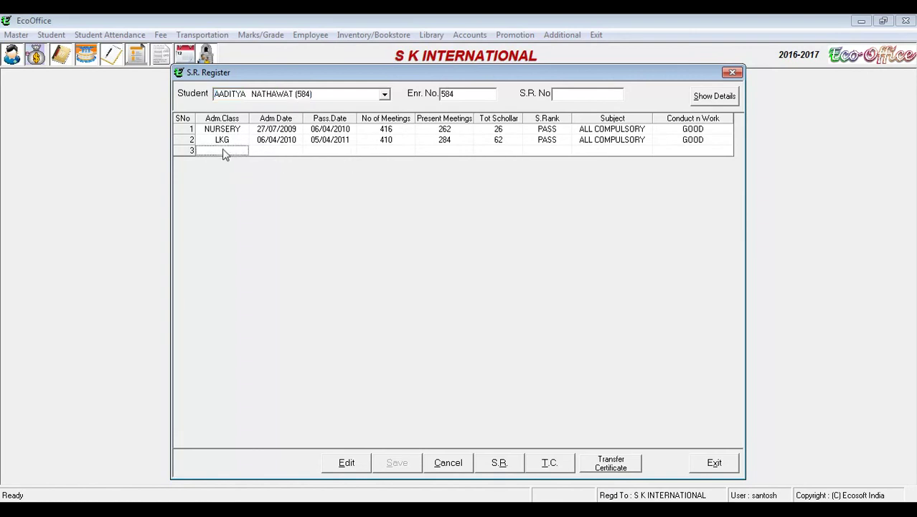
{"action": "left_click", "coordinate": [406, 153]}
{"action": "left_click", "coordinate": [230, 153]}
{"action": "left_click_drag", "start_coordinate": [299, 151], "coordinate": [337, 152]}
{"action": "left_click", "coordinate": [658, 151]}
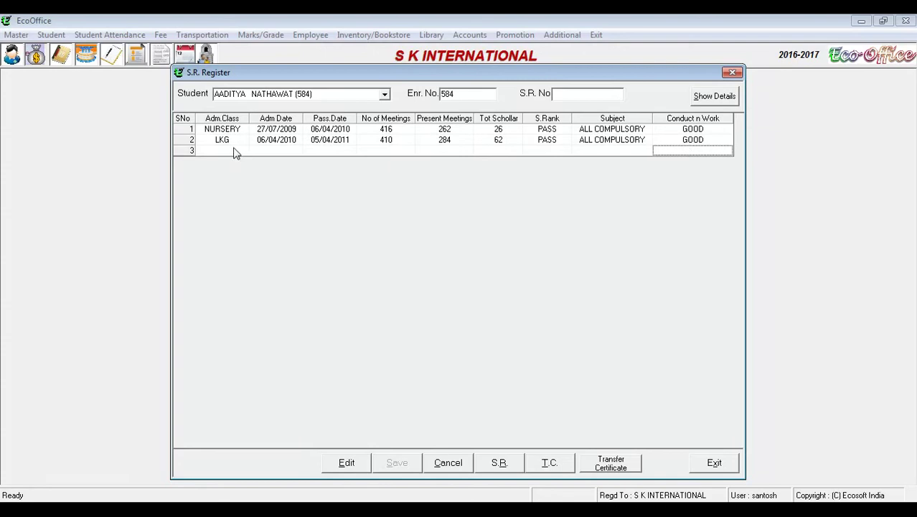
{"action": "left_click", "coordinate": [237, 152]}
{"action": "left_click", "coordinate": [507, 151]}
{"action": "left_click", "coordinate": [647, 144]}
{"action": "left_click", "coordinate": [225, 151]}
{"action": "left_click", "coordinate": [592, 144]}
Step: Preview the student's Transfer Certificate, then close the preview and the S.R. Register
{"action": "left_click", "coordinate": [554, 465]}
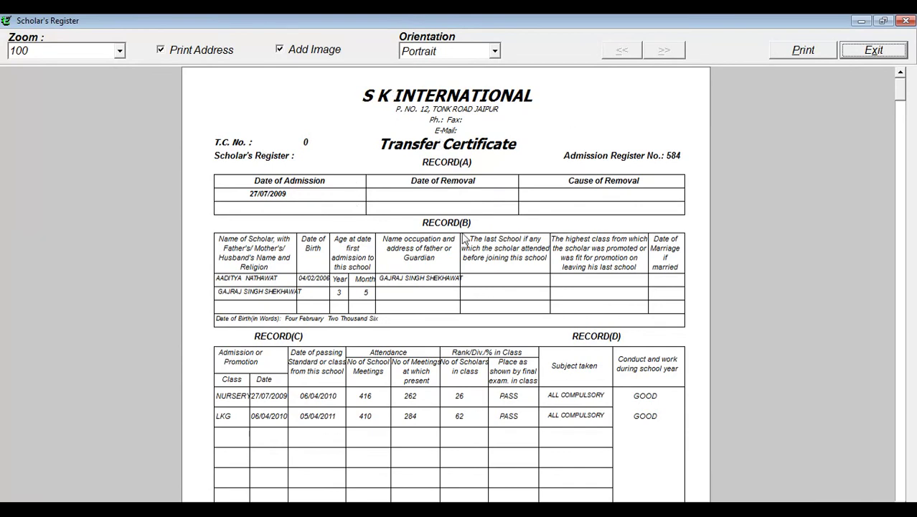
{"action": "left_click", "coordinate": [864, 52]}
{"action": "left_click", "coordinate": [728, 74]}
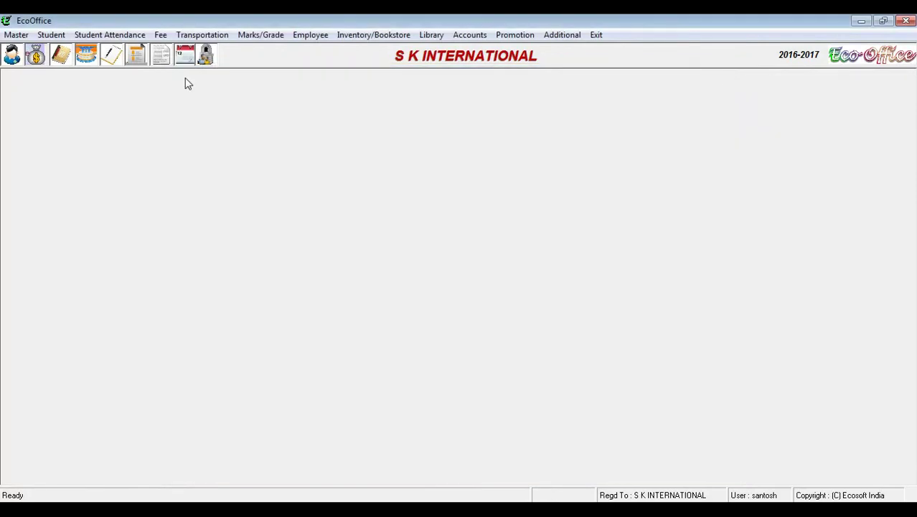
Step: Open the Student Birthday List for all classes
{"action": "left_click", "coordinate": [52, 38]}
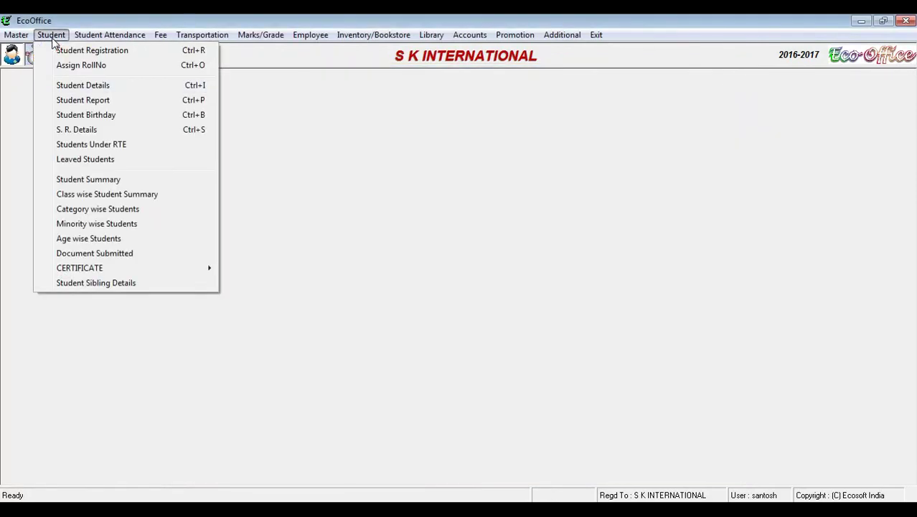
{"action": "left_click", "coordinate": [98, 119]}
{"action": "left_click", "coordinate": [86, 94]}
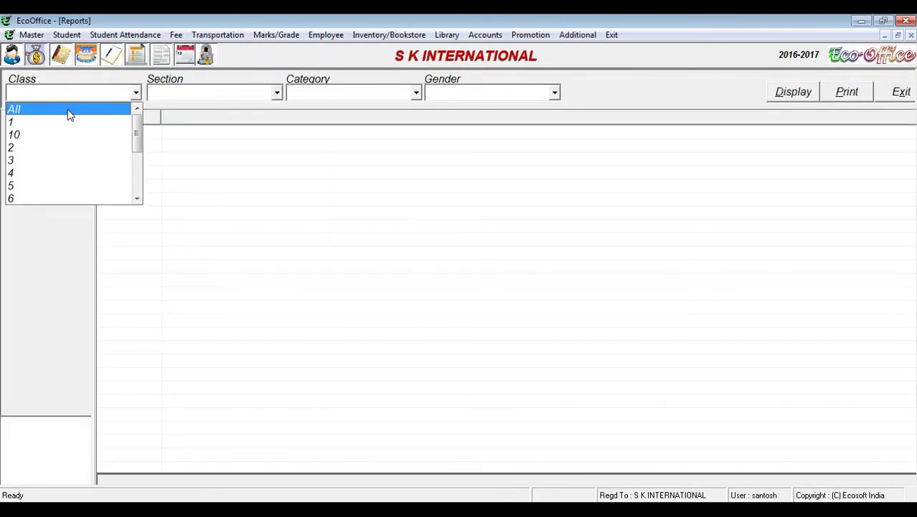
{"action": "left_click", "coordinate": [71, 115]}
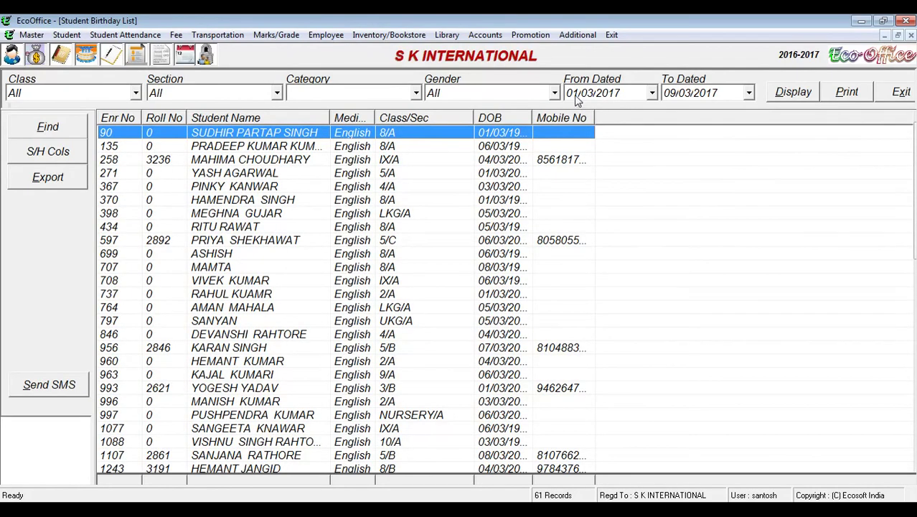
Step: Set From Dated to 09/03/2017, display the 2 matching students, then close the list
{"action": "left_click", "coordinate": [577, 100]}
{"action": "type", "text": "08"}
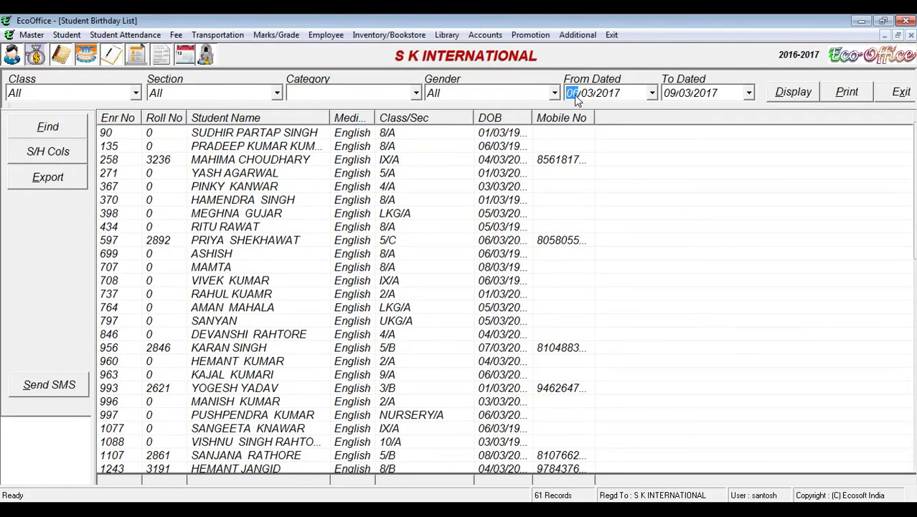
{"action": "type", "text": "0"}
{"action": "type", "text": "6"}
{"action": "left_click", "coordinate": [785, 97]}
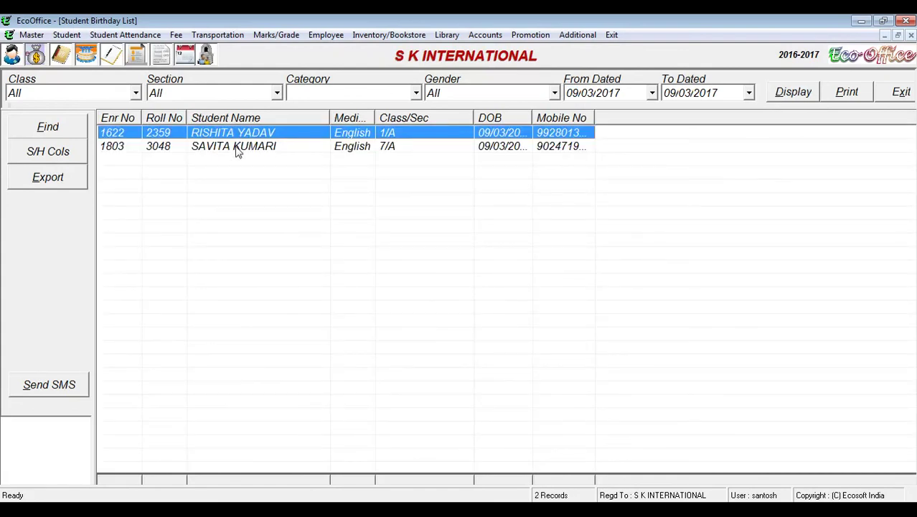
{"action": "left_click", "coordinate": [227, 149]}
{"action": "left_click", "coordinate": [227, 148]}
{"action": "left_click", "coordinate": [900, 94]}
{"action": "left_click", "coordinate": [50, 35]}
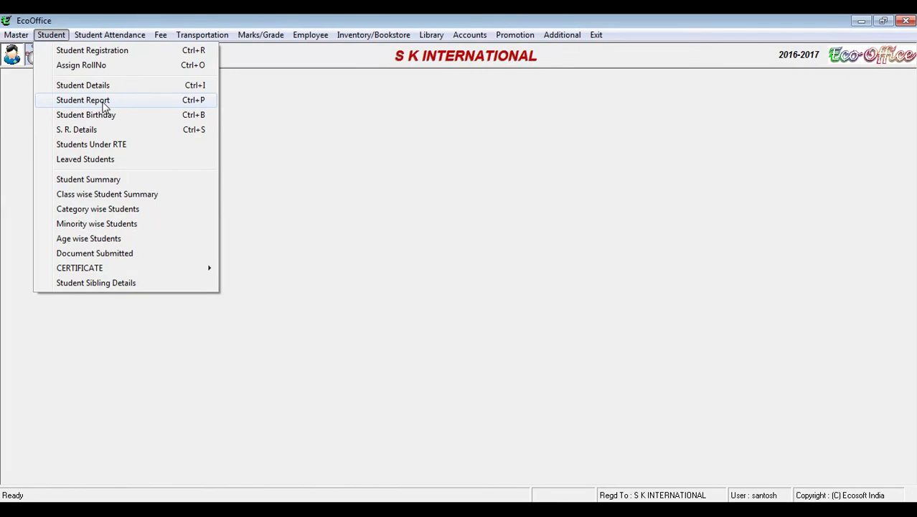
Step: Display the 74 class 10 student records, check the filters, scroll across columns, then close
{"action": "left_click", "coordinate": [103, 104]}
{"action": "left_click", "coordinate": [104, 92]}
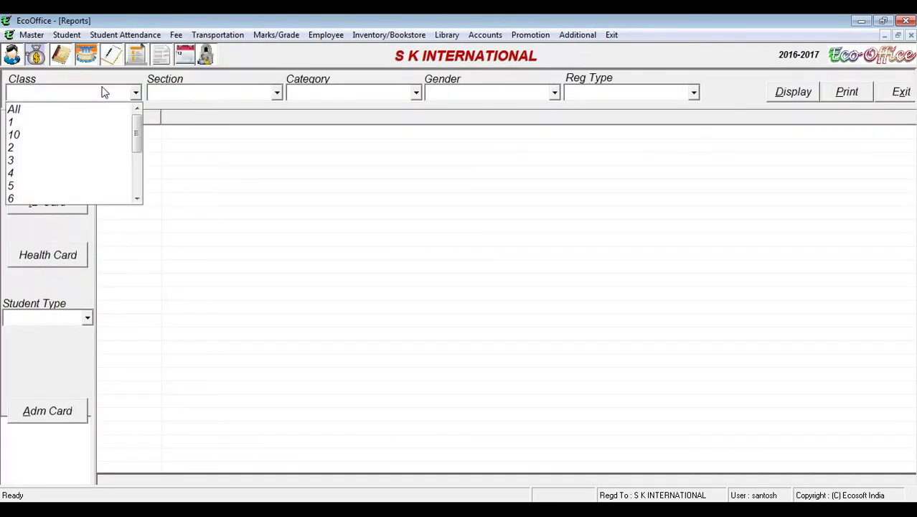
{"action": "left_click", "coordinate": [73, 136]}
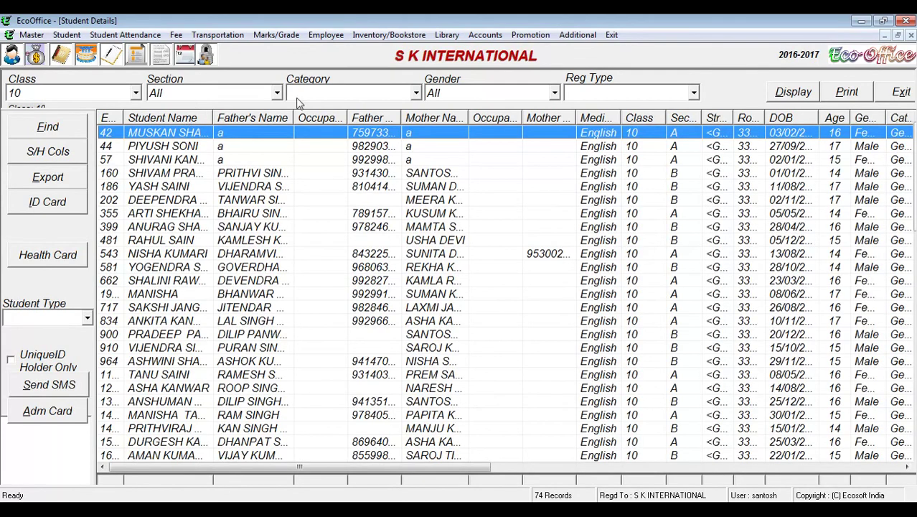
{"action": "left_click", "coordinate": [369, 96]}
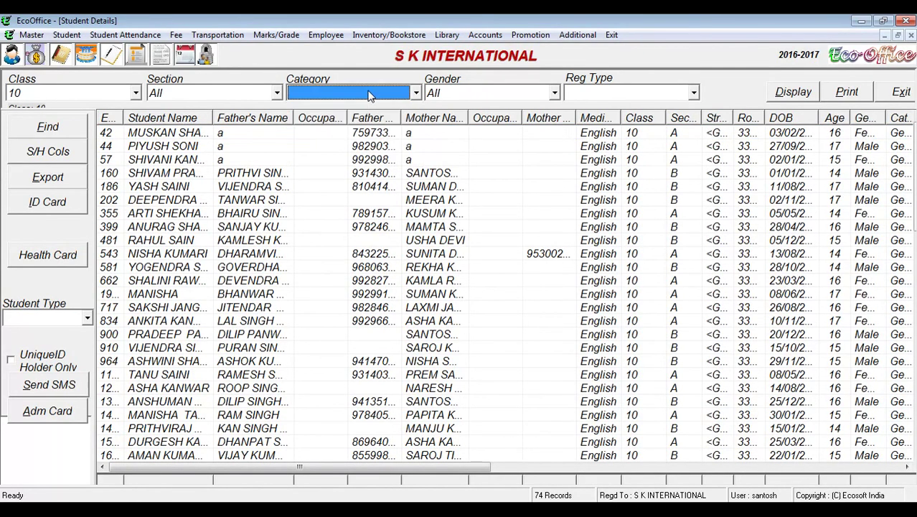
{"action": "double_click", "coordinate": [475, 92]}
{"action": "double_click", "coordinate": [587, 95]}
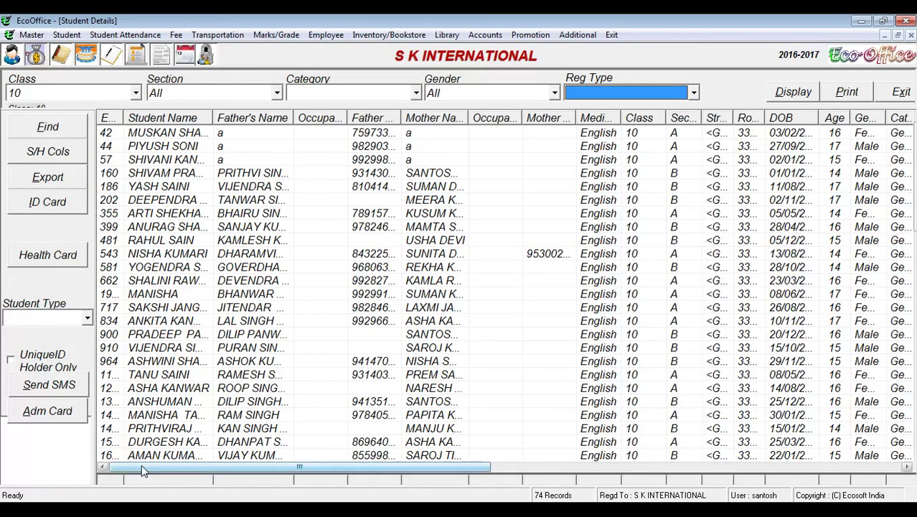
{"action": "left_click_drag", "start_coordinate": [141, 465], "coordinate": [654, 479]}
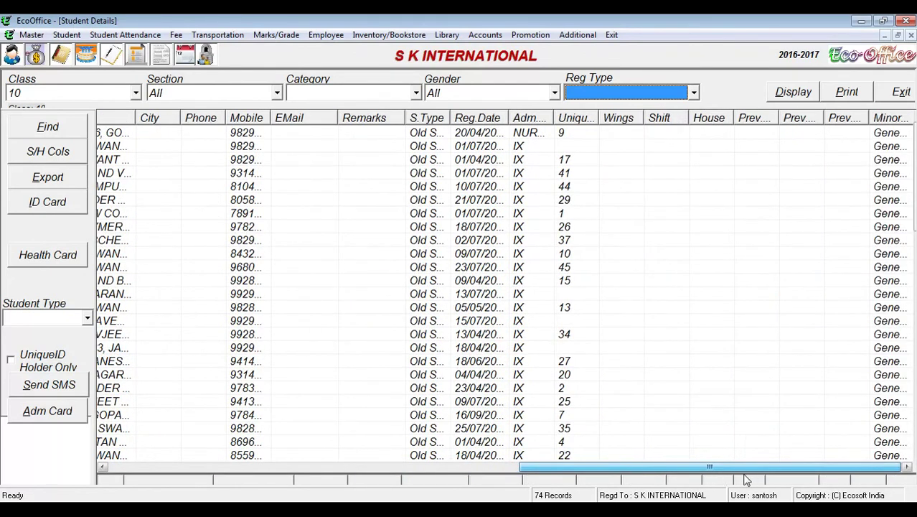
{"action": "left_click_drag", "start_coordinate": [576, 469], "coordinate": [101, 482]}
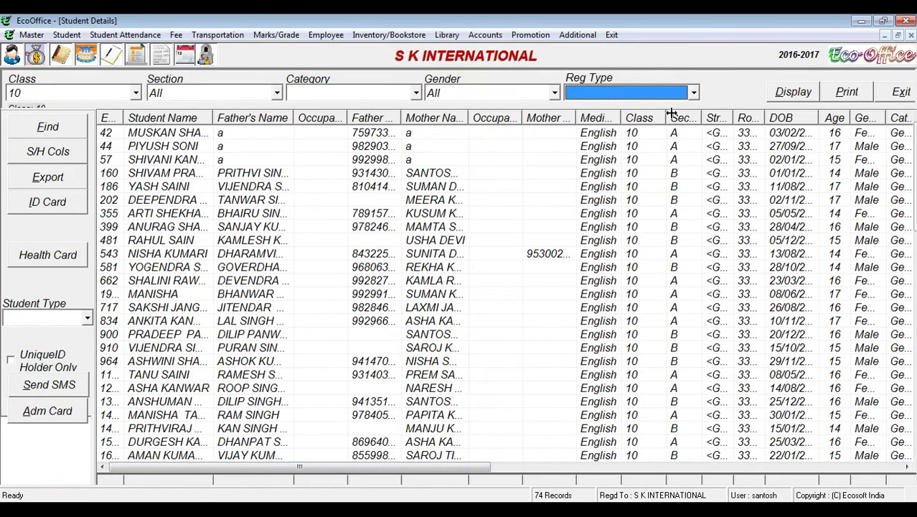
{"action": "left_click", "coordinate": [901, 92]}
{"action": "left_click", "coordinate": [51, 34]}
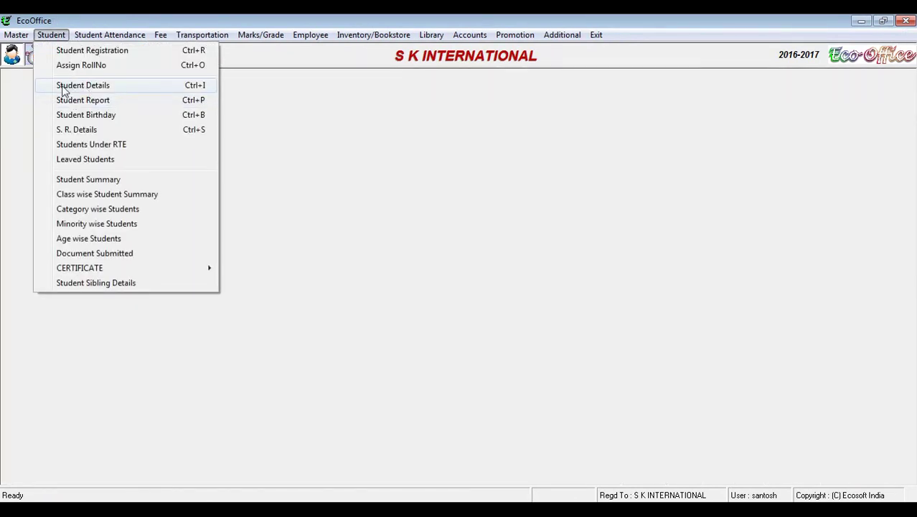
Step: Show the details of a student from Class 10, Section A in the Student Details window
{"action": "left_click", "coordinate": [120, 86]}
{"action": "left_click", "coordinate": [129, 63]}
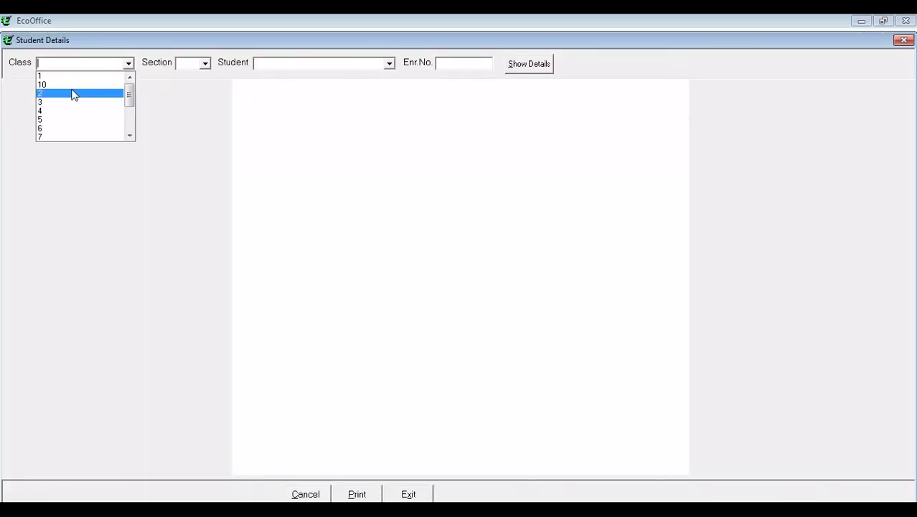
{"action": "left_click", "coordinate": [74, 85]}
{"action": "left_click", "coordinate": [204, 64]}
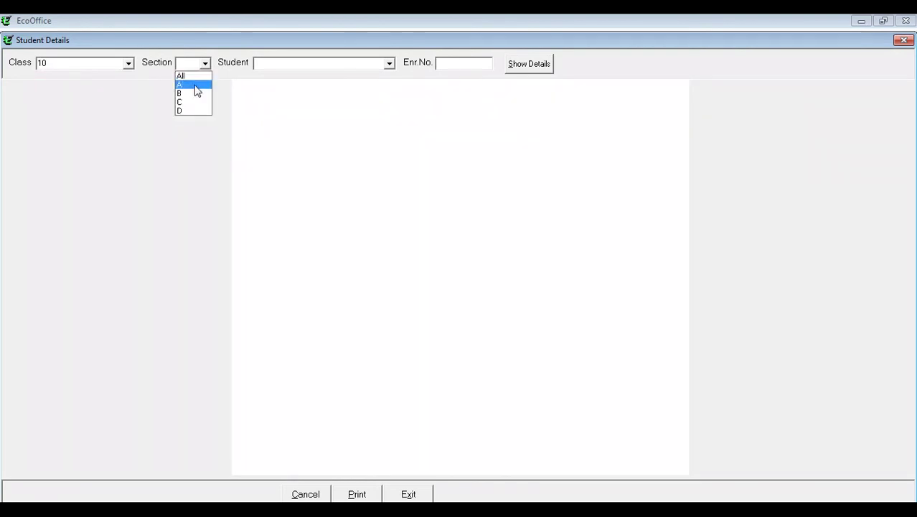
{"action": "left_click", "coordinate": [198, 84]}
{"action": "left_click", "coordinate": [389, 64]}
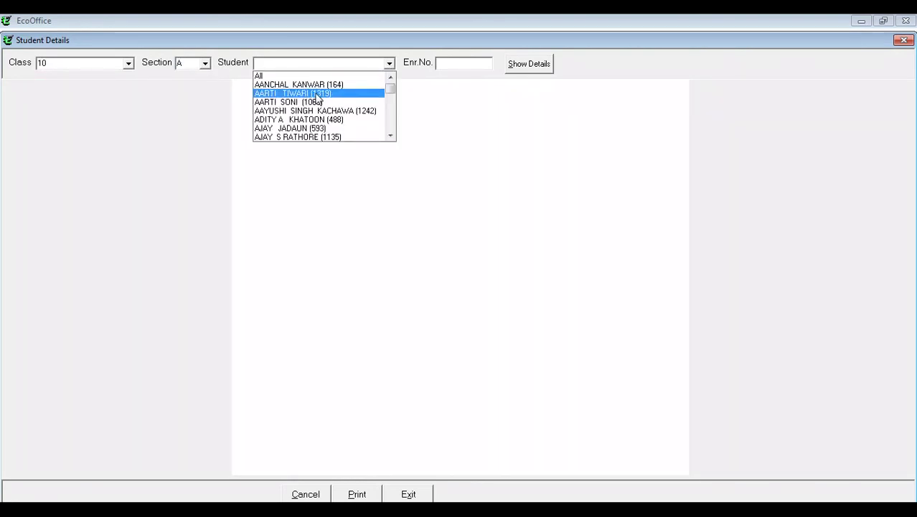
{"action": "left_click", "coordinate": [316, 94]}
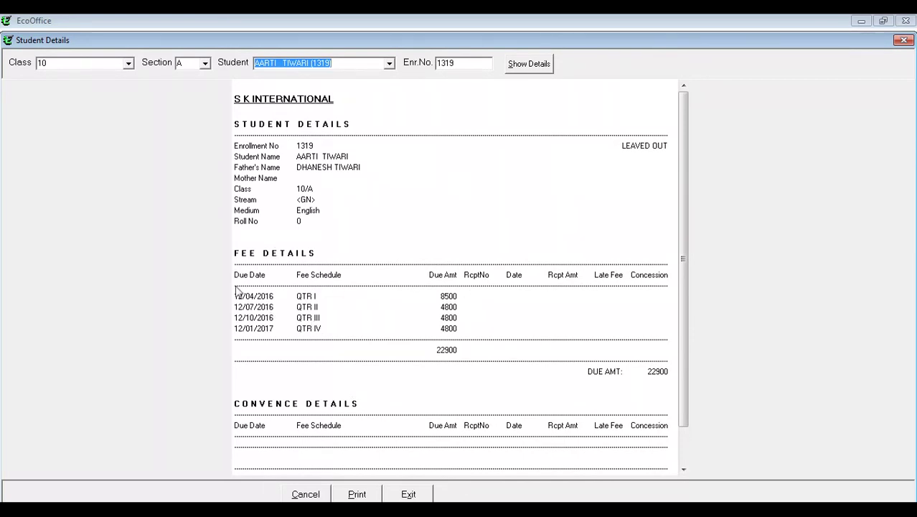
Step: Close Student Details and load Class 10, Section A students in Assign RollNo
{"action": "left_click", "coordinate": [906, 41]}
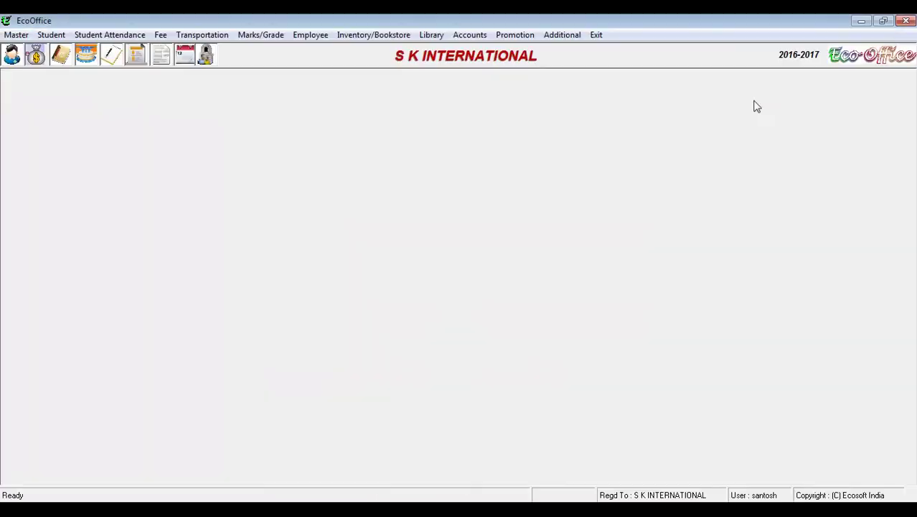
{"action": "left_click", "coordinate": [56, 40]}
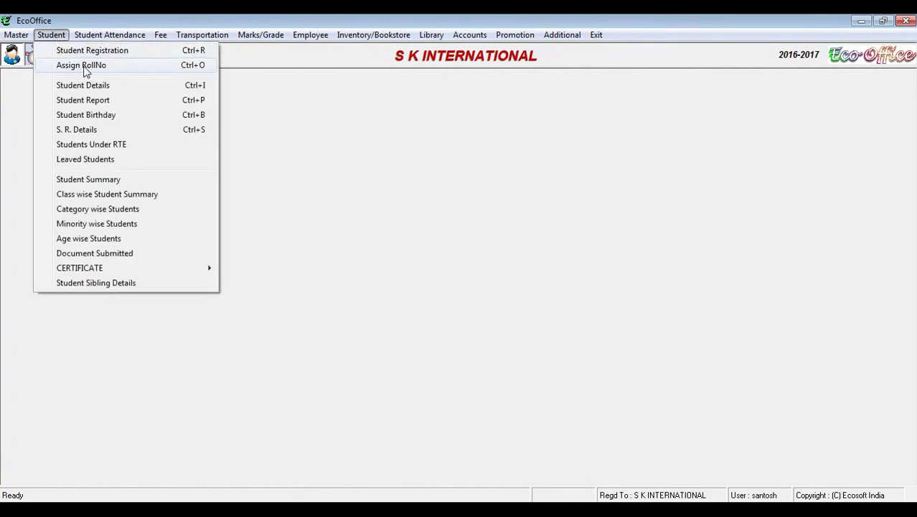
{"action": "left_click", "coordinate": [82, 65]}
{"action": "left_click", "coordinate": [373, 112]}
{"action": "left_click", "coordinate": [327, 136]}
{"action": "left_click", "coordinate": [557, 109]}
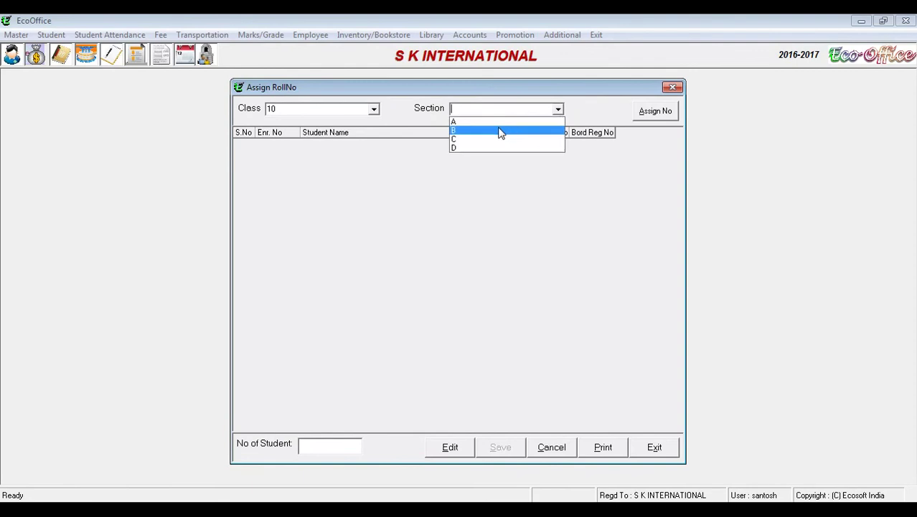
{"action": "left_click", "coordinate": [500, 127]}
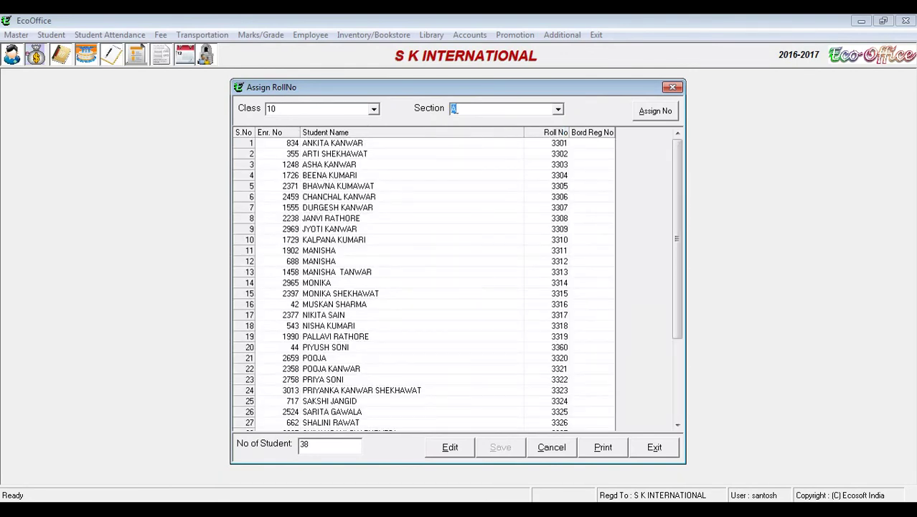
Step: Renumber the 38 students' roll numbers sequentially from 1 to 38 and save
{"action": "left_click", "coordinate": [447, 453]}
{"action": "left_click", "coordinate": [544, 143]}
{"action": "type", "text": "1"}
{"action": "left_click", "coordinate": [656, 112]}
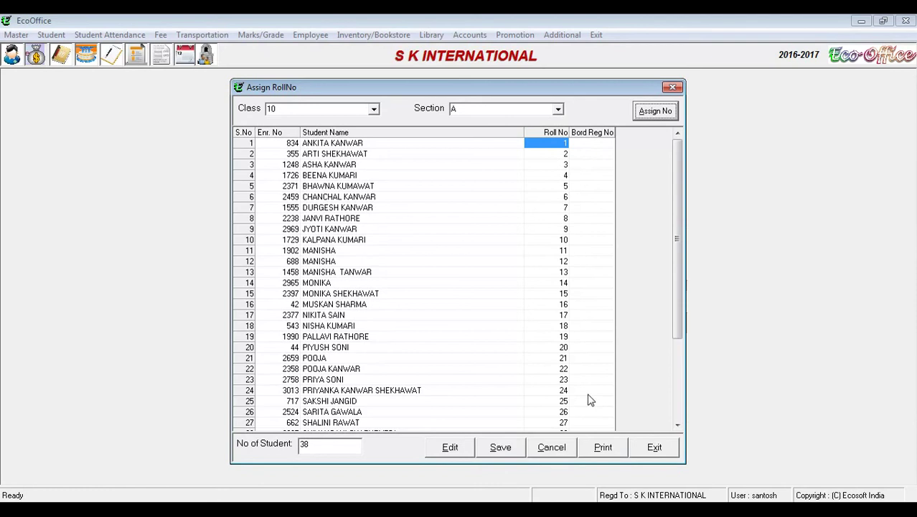
{"action": "left_click_drag", "start_coordinate": [678, 199], "coordinate": [678, 364]}
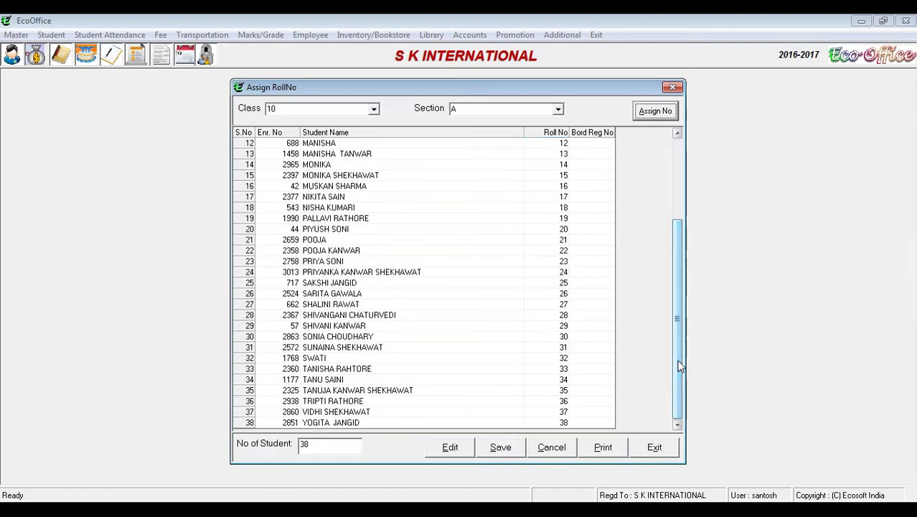
{"action": "left_click", "coordinate": [500, 447]}
{"action": "left_click", "coordinate": [439, 306]}
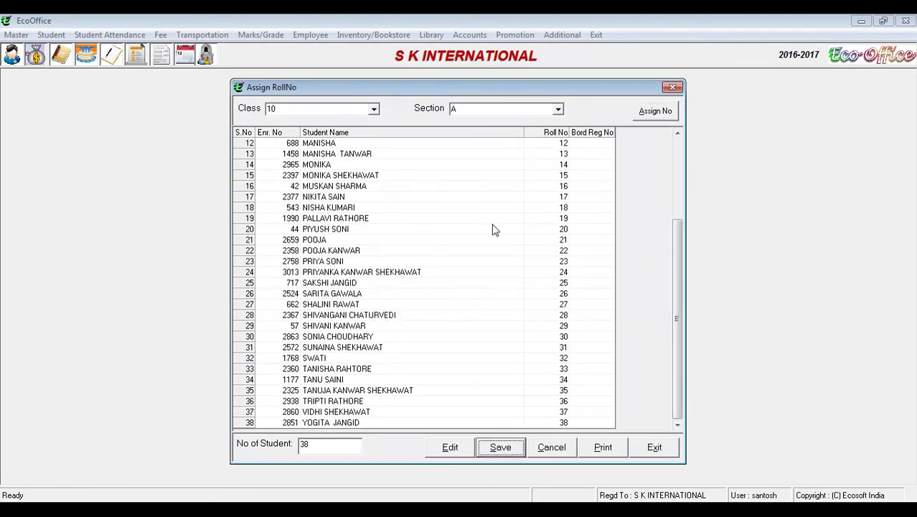
{"action": "left_click", "coordinate": [664, 448]}
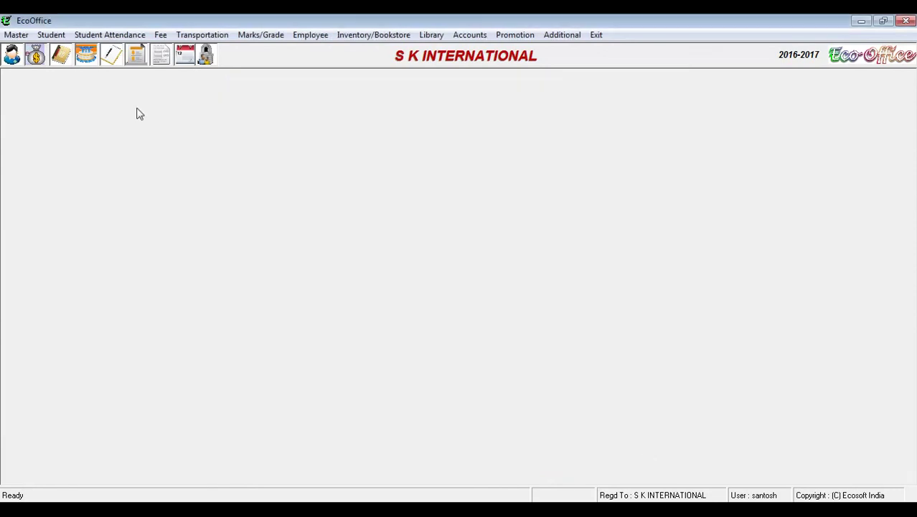
{"action": "left_click", "coordinate": [58, 37]}
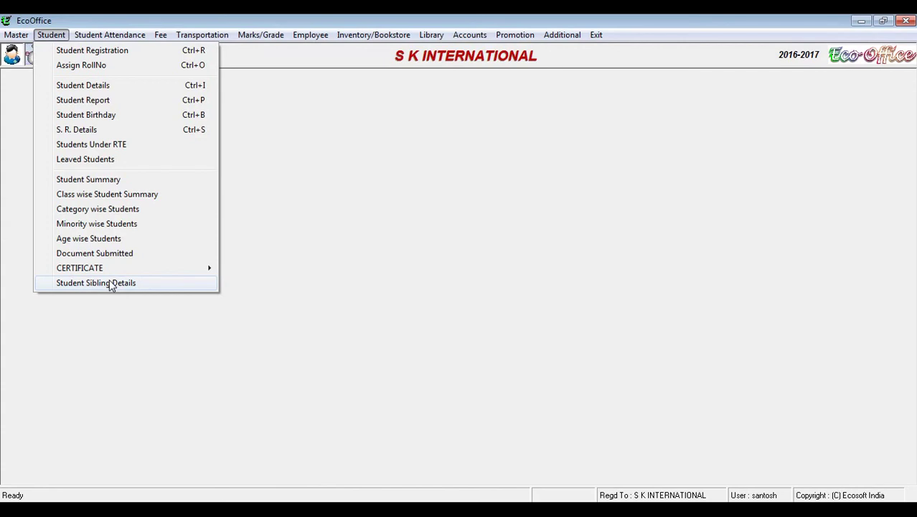
{"action": "left_click", "coordinate": [321, 330]}
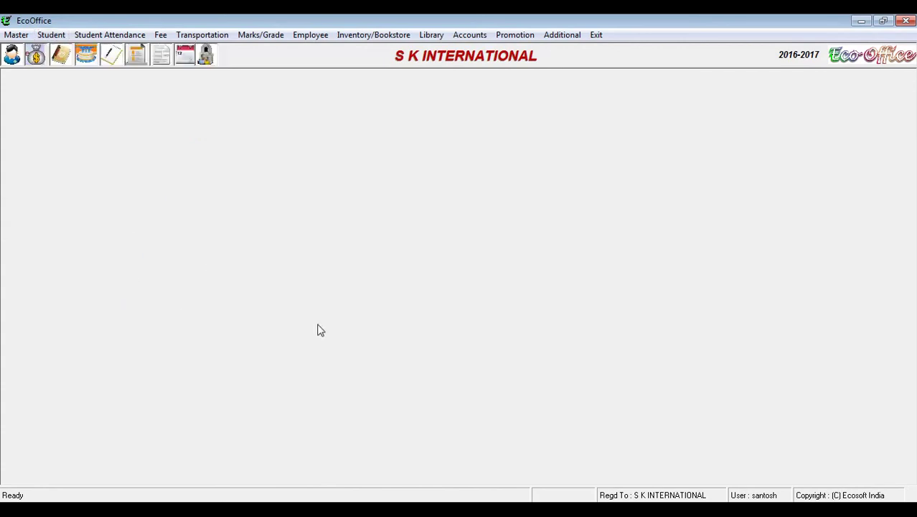